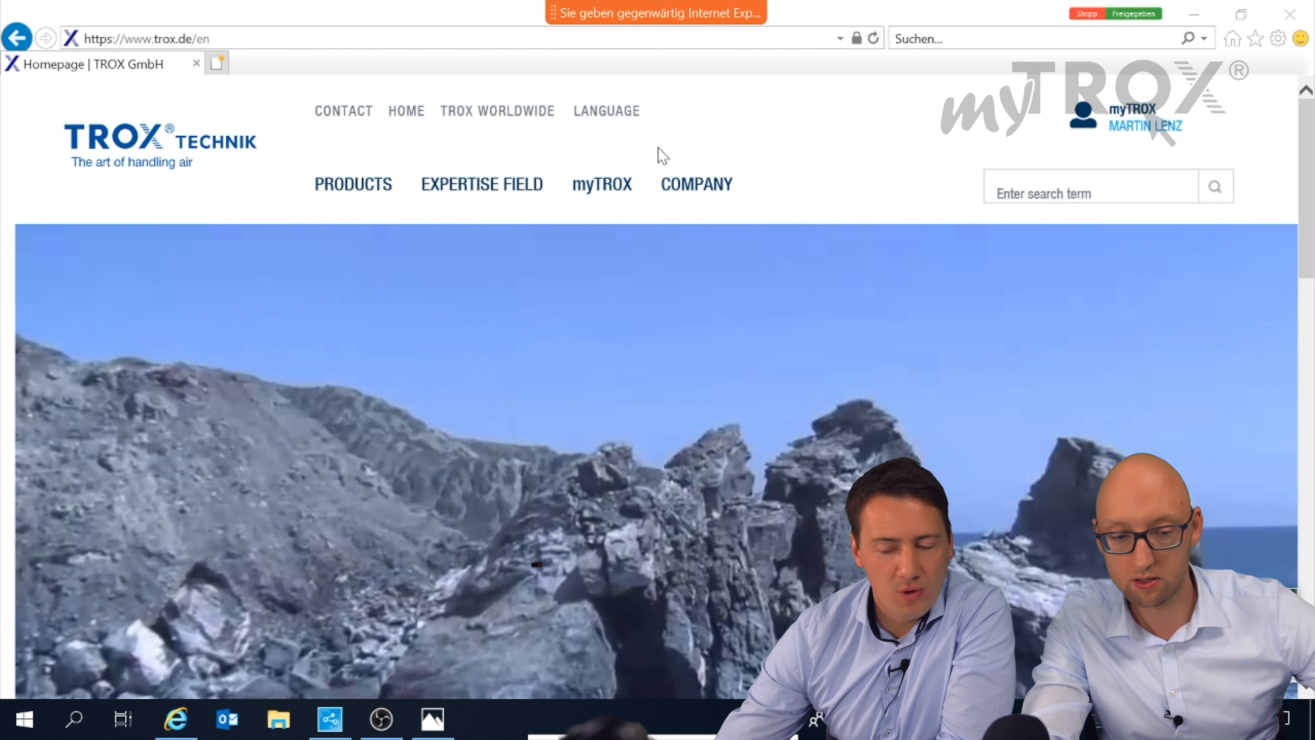
Log out of the myTROX account and set the website language to English
{"action": "left_click", "coordinate": [1154, 127]}
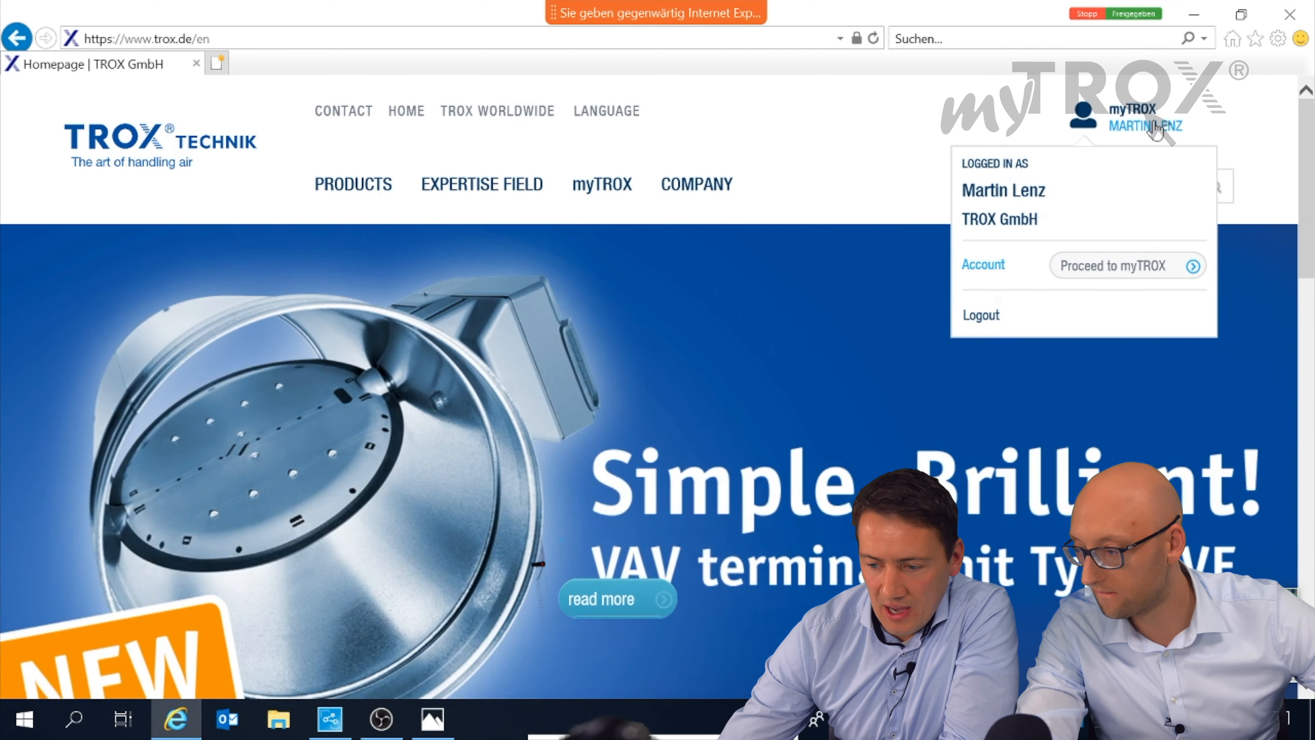
{"action": "left_click", "coordinate": [969, 318]}
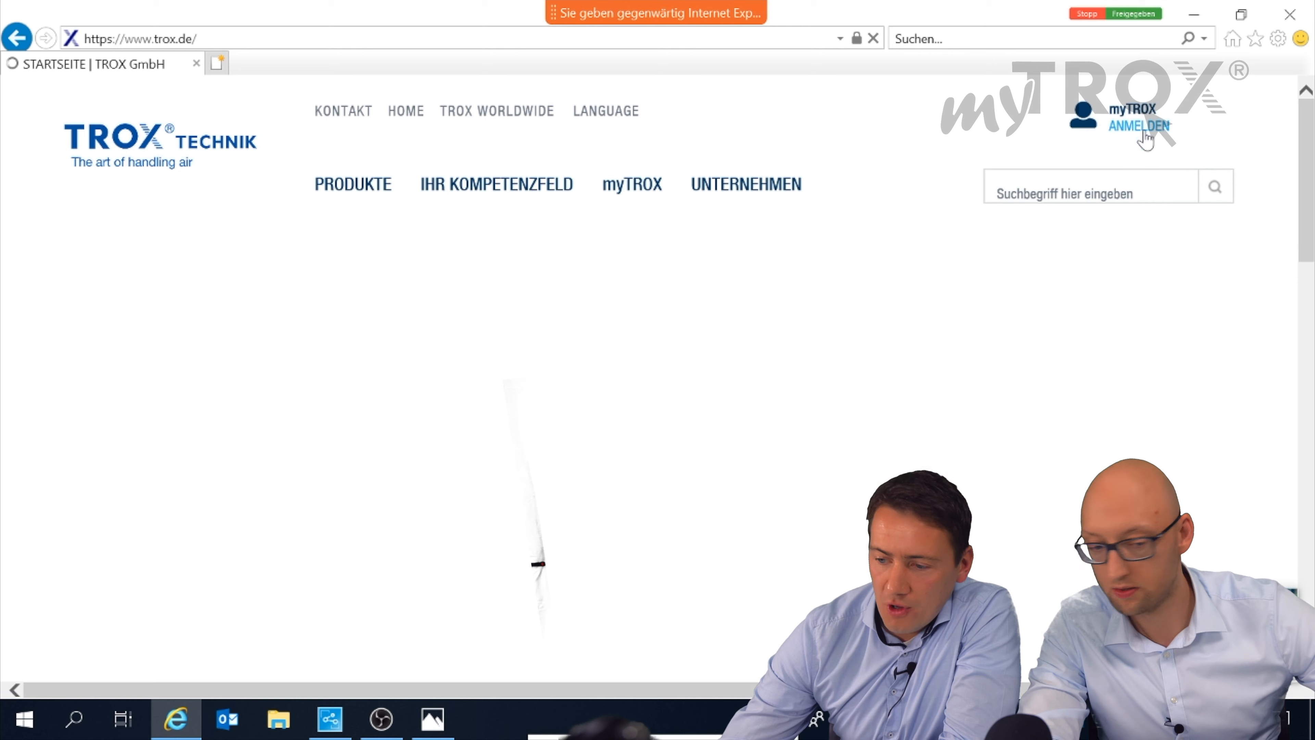
{"action": "left_click", "coordinate": [617, 110]}
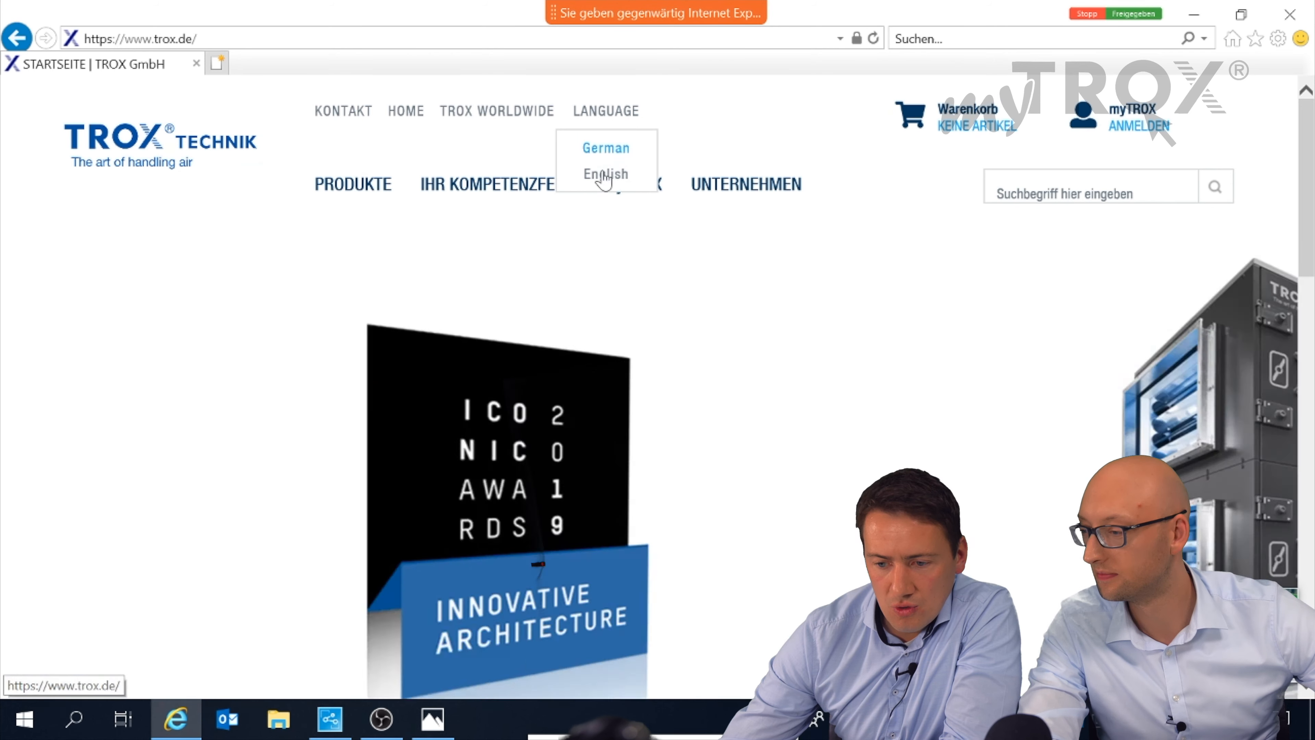
{"action": "left_click", "coordinate": [607, 175]}
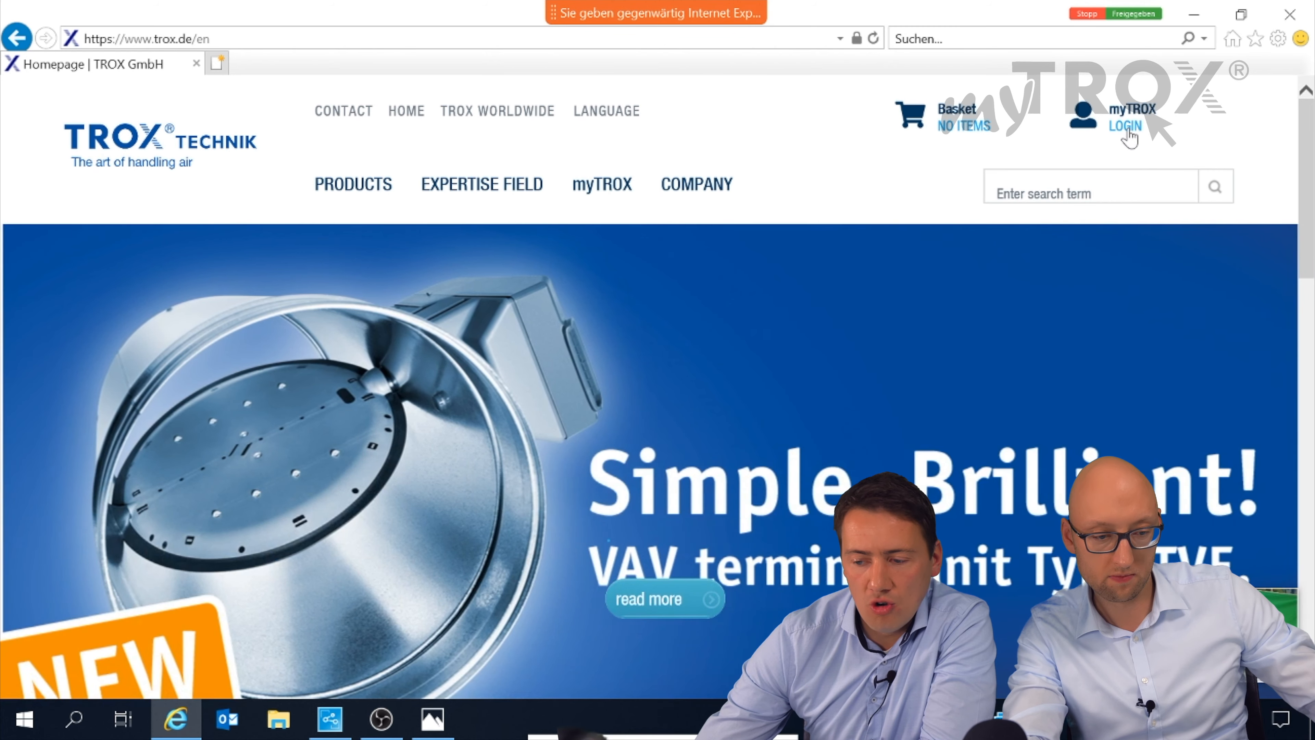
Log in to myTROX with the filled-in account e-mail and password and open the myTROX digital services page
{"action": "left_click", "coordinate": [1127, 128]}
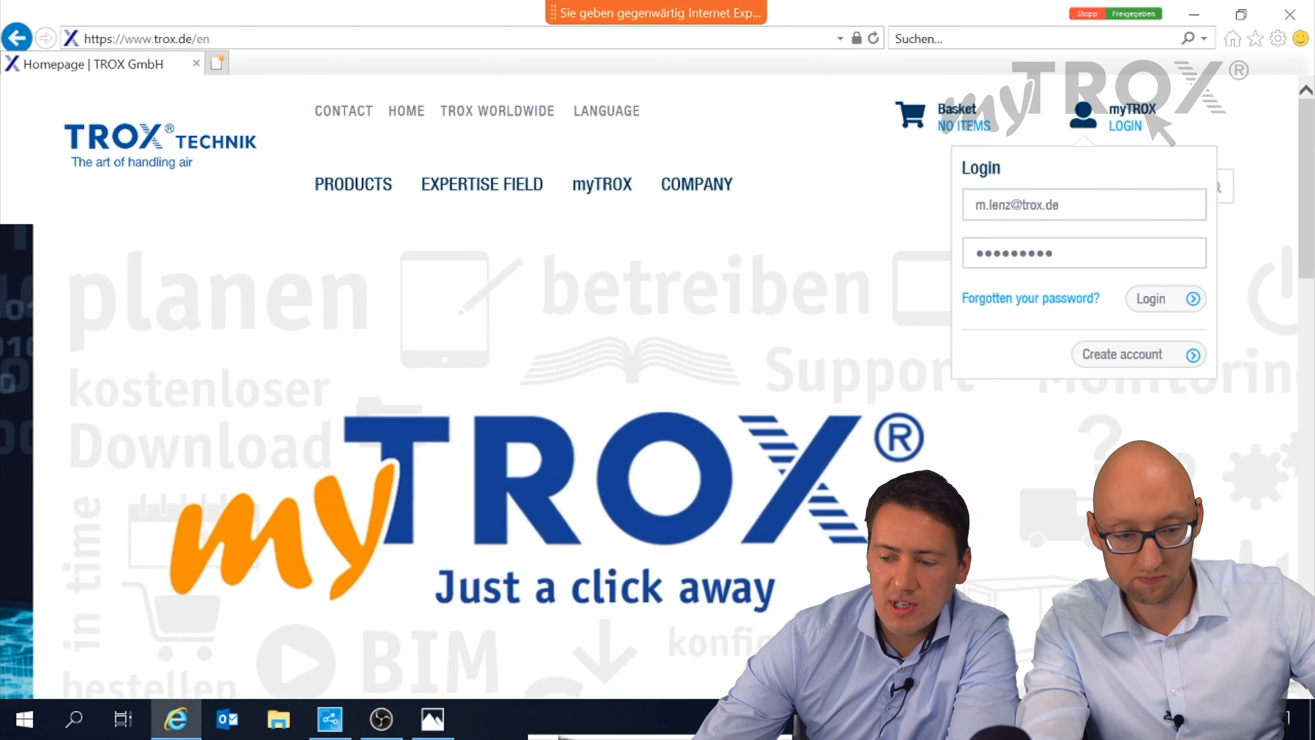
{"action": "left_click", "coordinate": [1152, 302]}
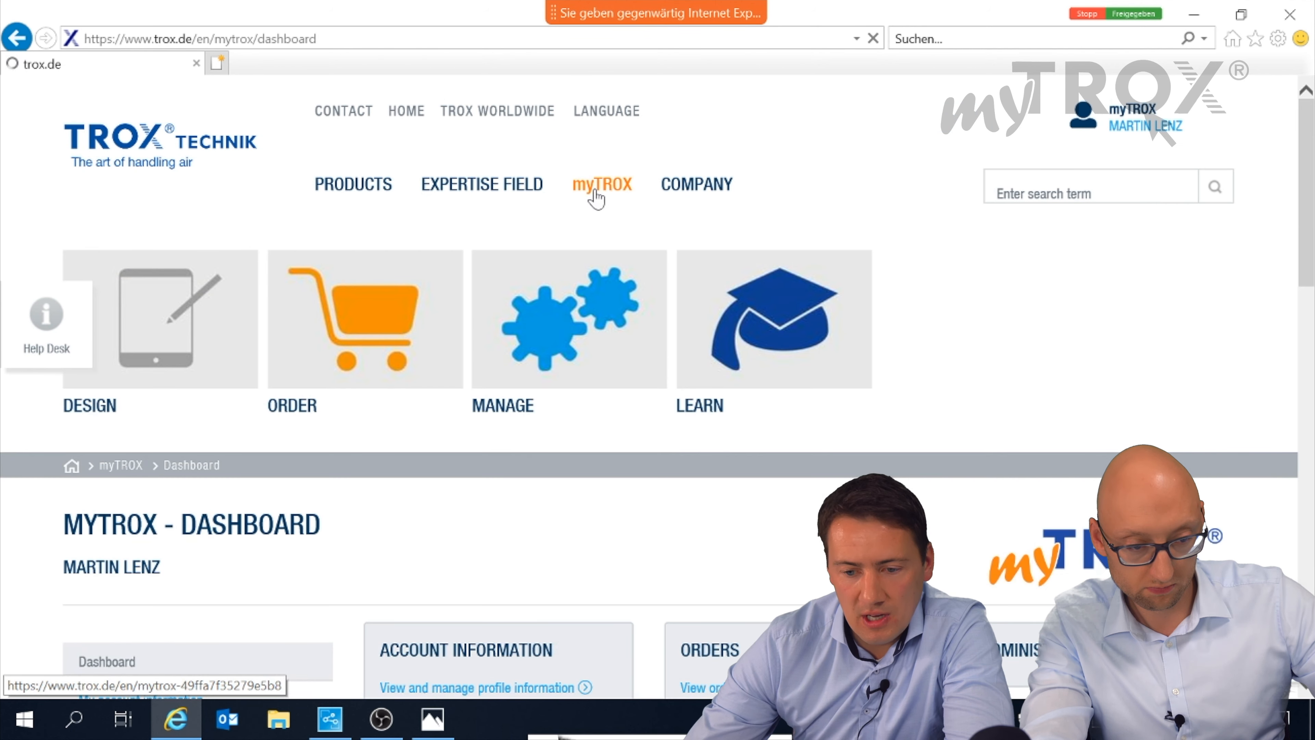
{"action": "left_click", "coordinate": [595, 186]}
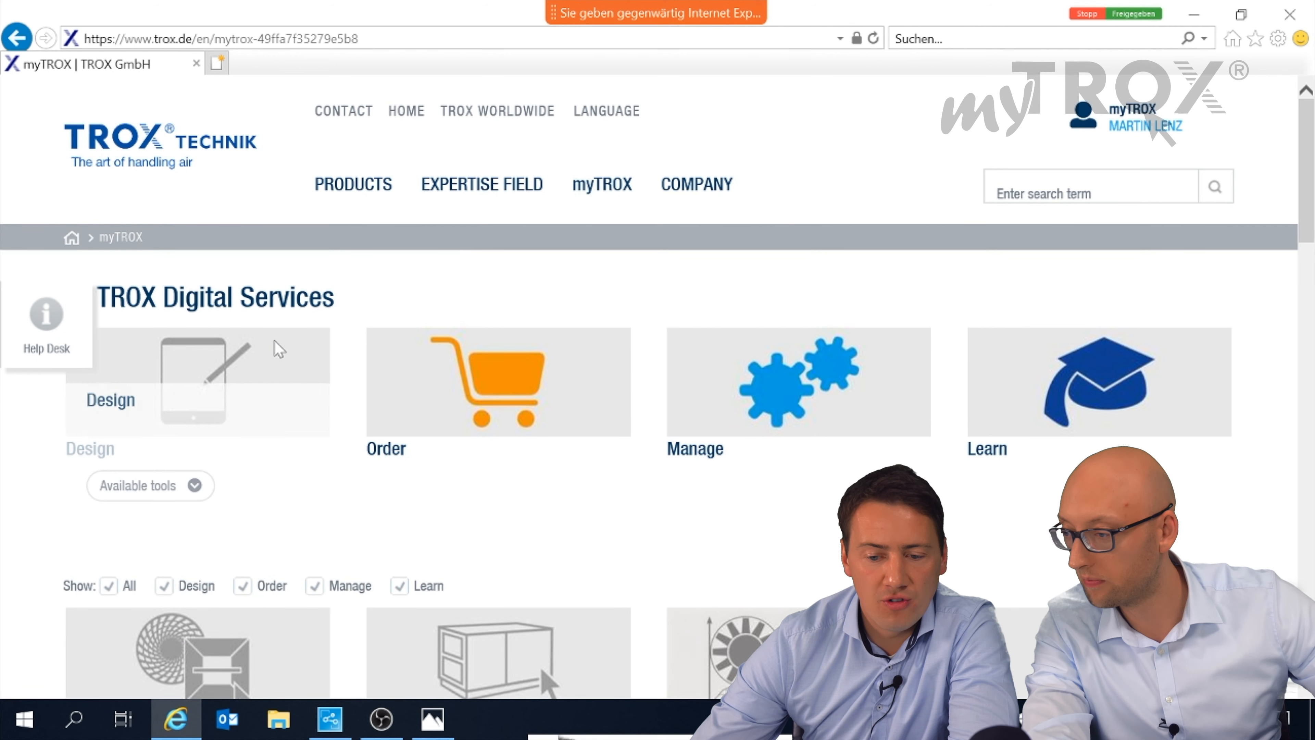
Show the Design tools among the digital services and open the AHU online configurator
{"action": "mouse_move", "coordinate": [437, 359]}
{"action": "mouse_move", "coordinate": [1068, 391]}
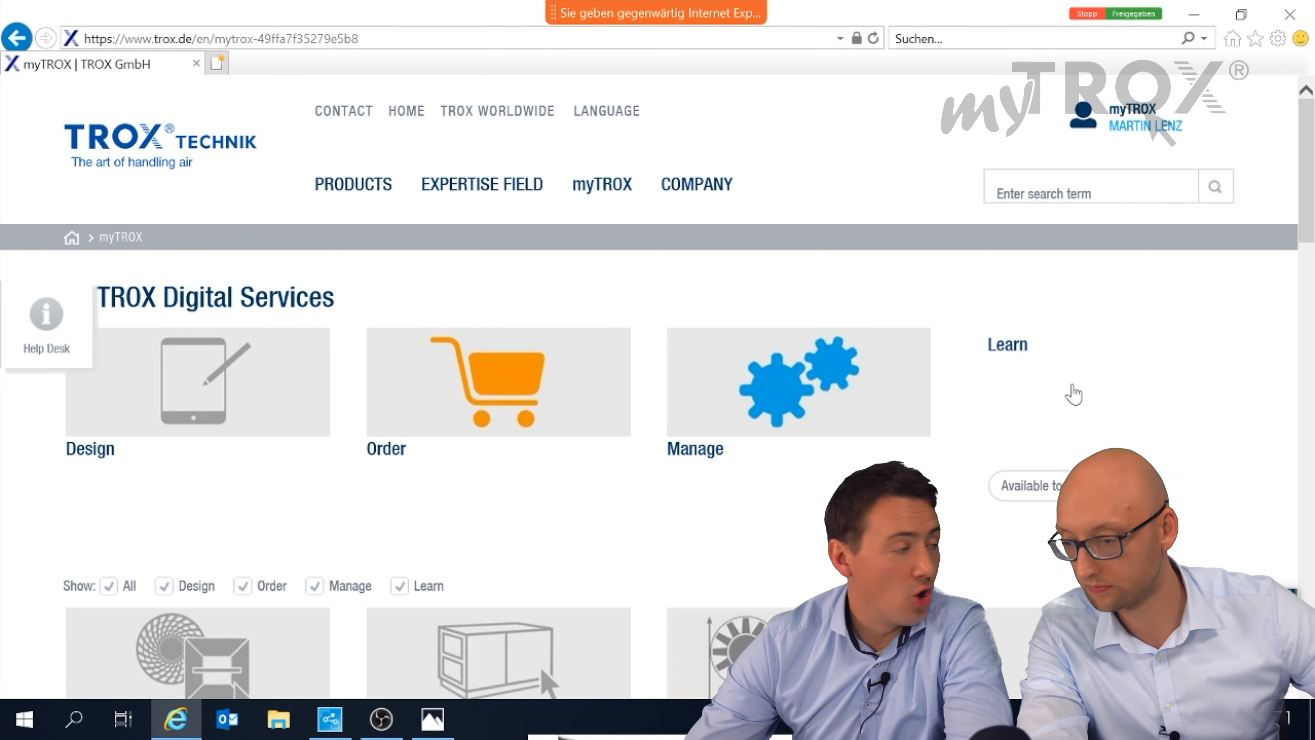
{"action": "mouse_move", "coordinate": [832, 400]}
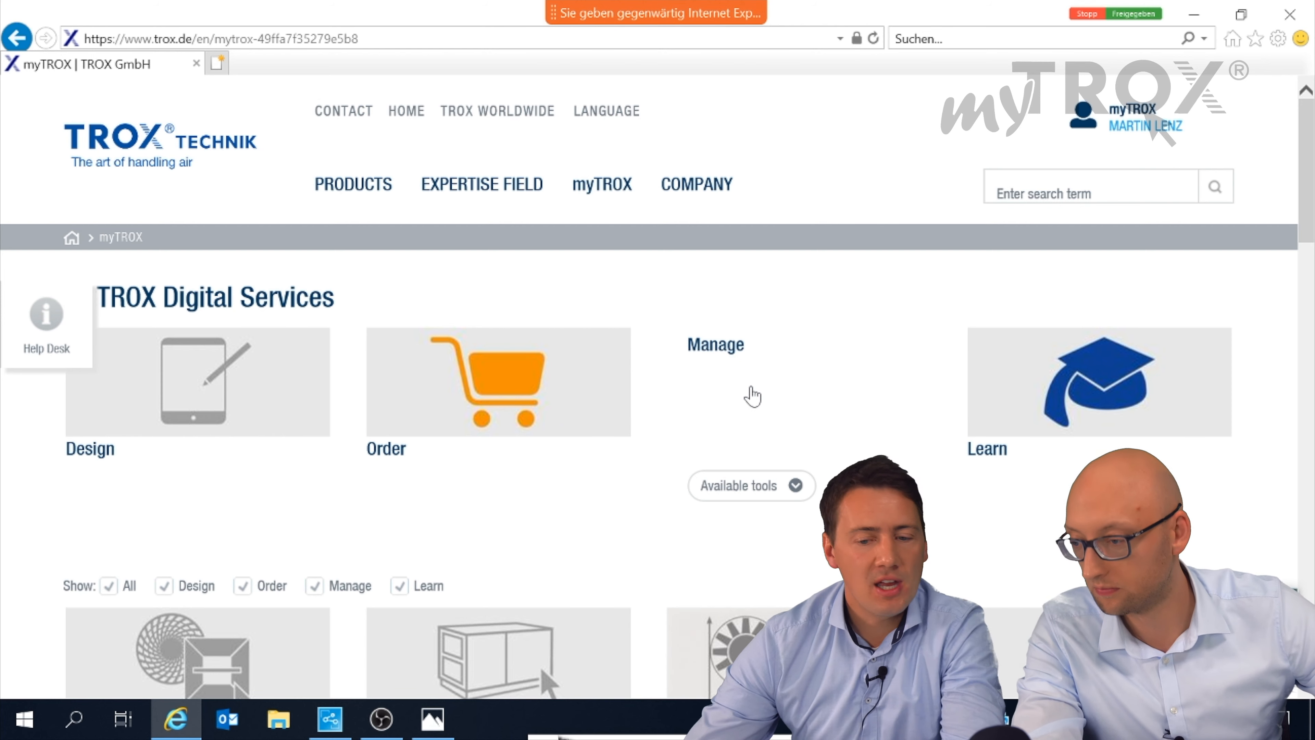
{"action": "left_click", "coordinate": [297, 380]}
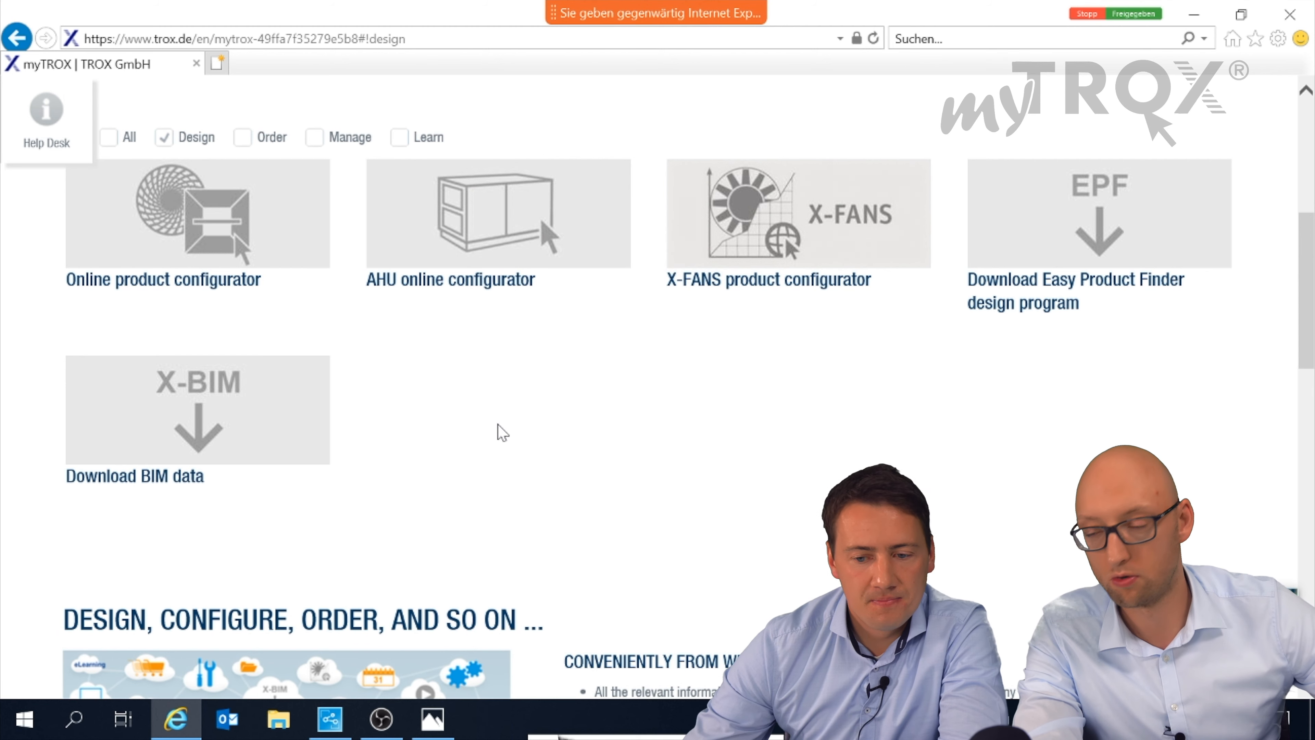
{"action": "mouse_move", "coordinate": [519, 323]}
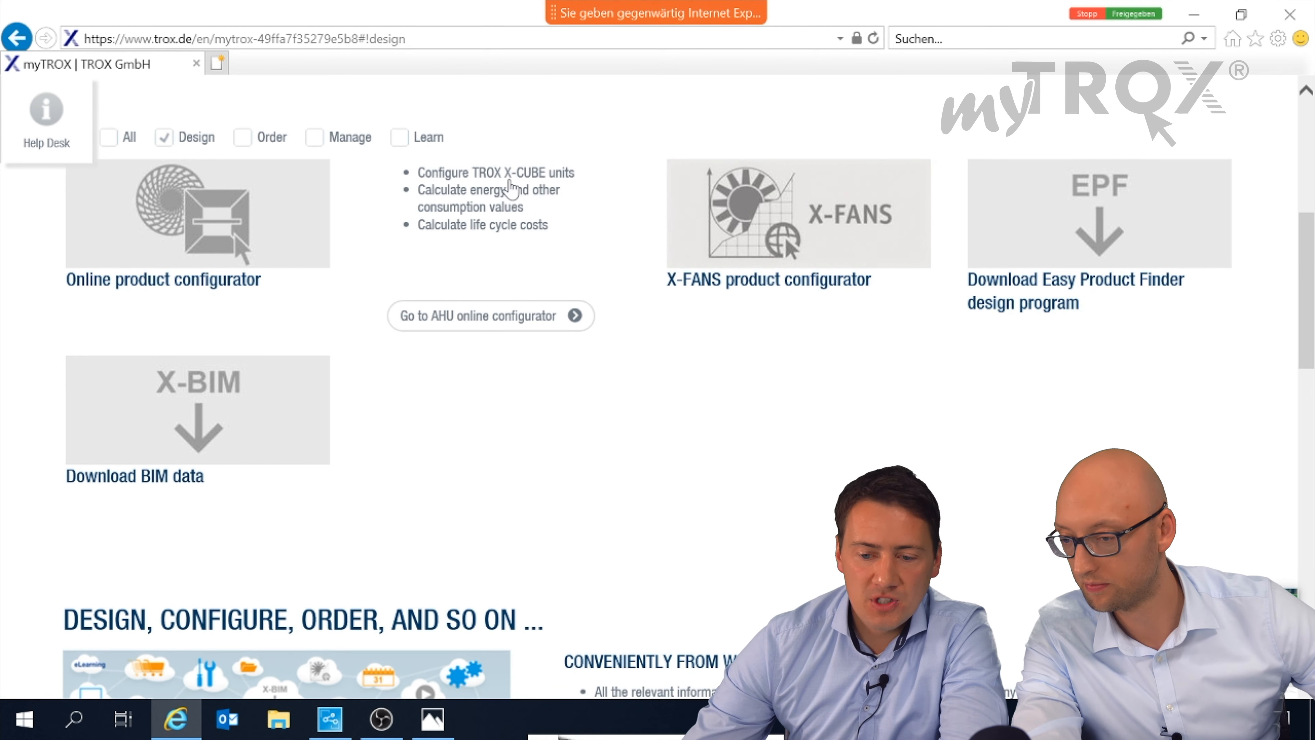
{"action": "left_click", "coordinate": [516, 196]}
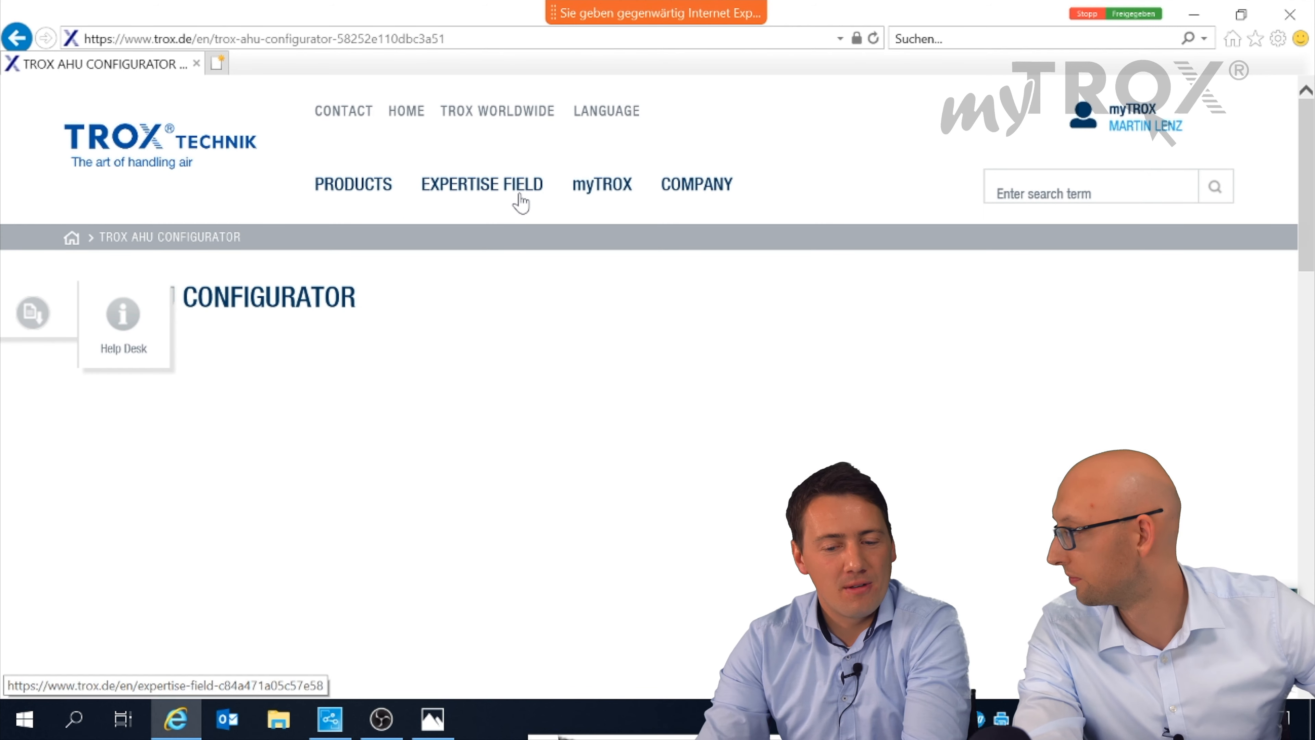
Set the AHU configurator's language to English
{"action": "mouse_move", "coordinate": [521, 202]}
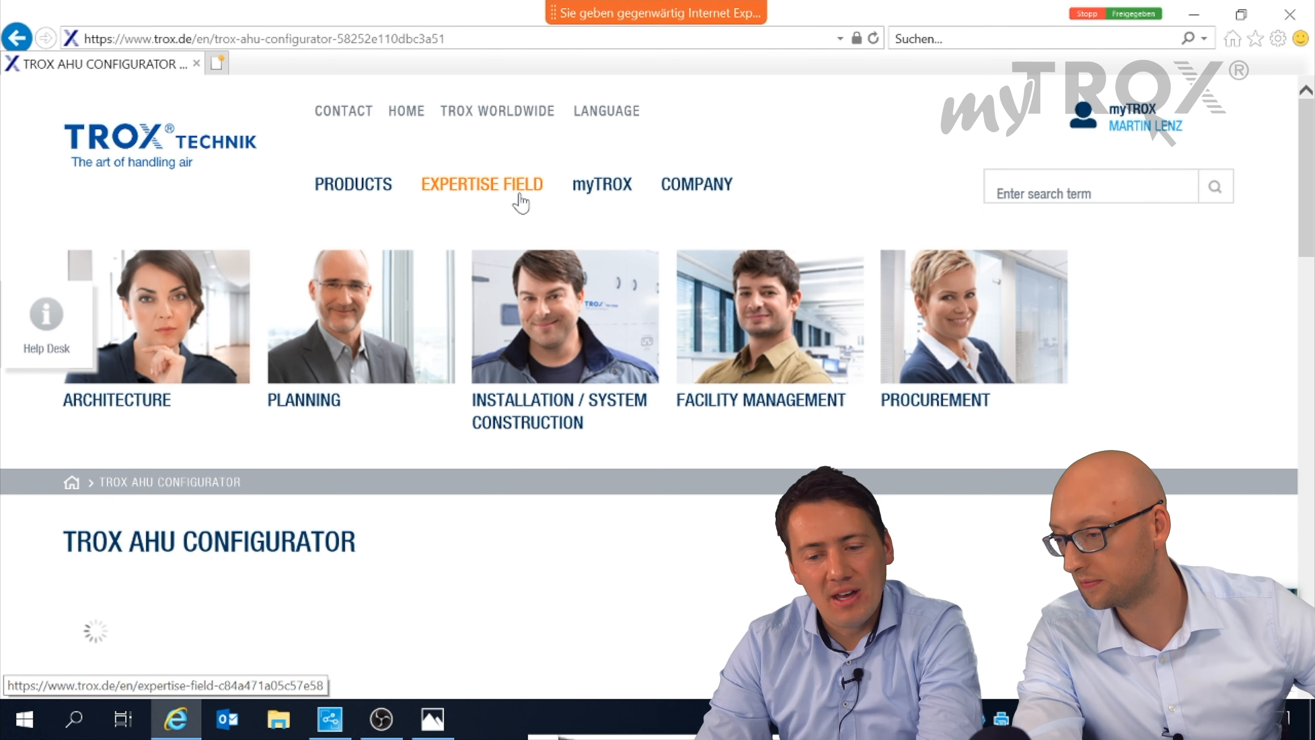
{"action": "mouse_move", "coordinate": [354, 183]}
{"action": "scroll", "coordinate": [255, 414], "scroll_direction": "down", "scroll_amount": 1}
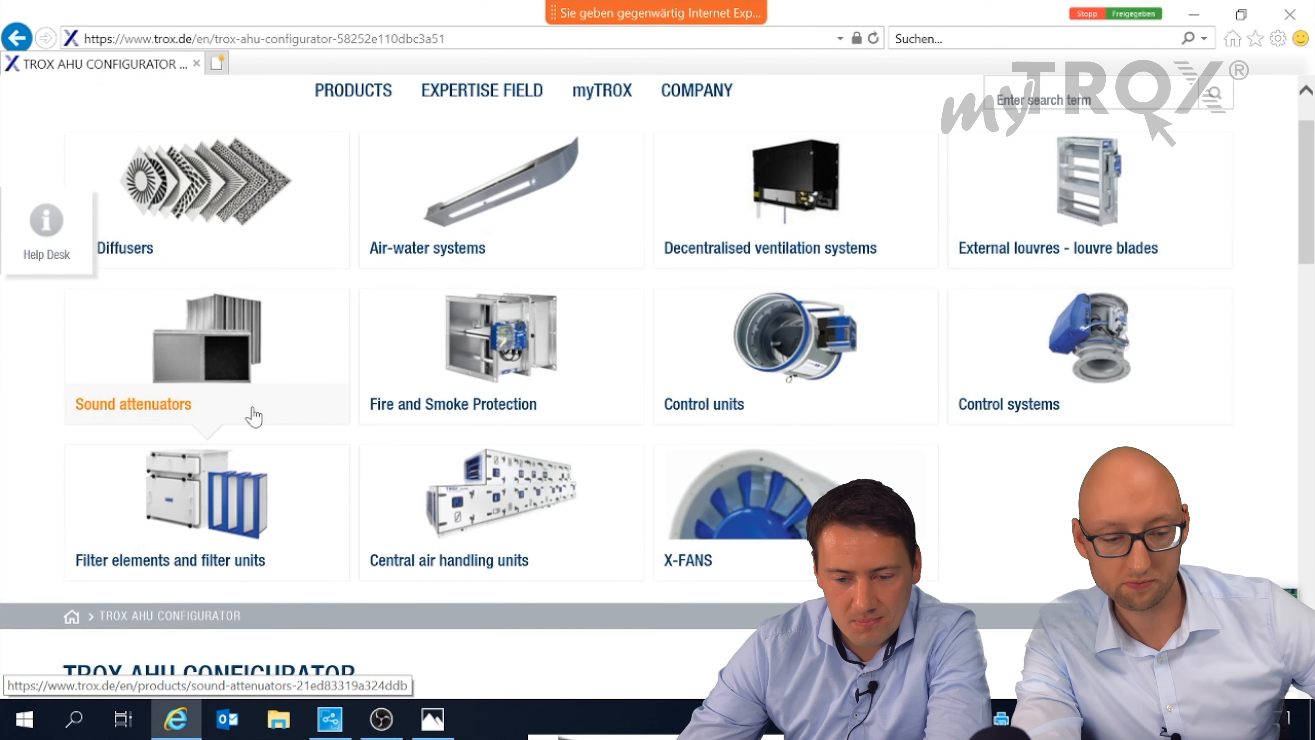
{"action": "mouse_move", "coordinate": [256, 414]}
{"action": "scroll", "coordinate": [255, 414], "scroll_direction": "down", "scroll_amount": 5}
{"action": "scroll", "coordinate": [658, 389], "scroll_direction": "down", "scroll_amount": 10}
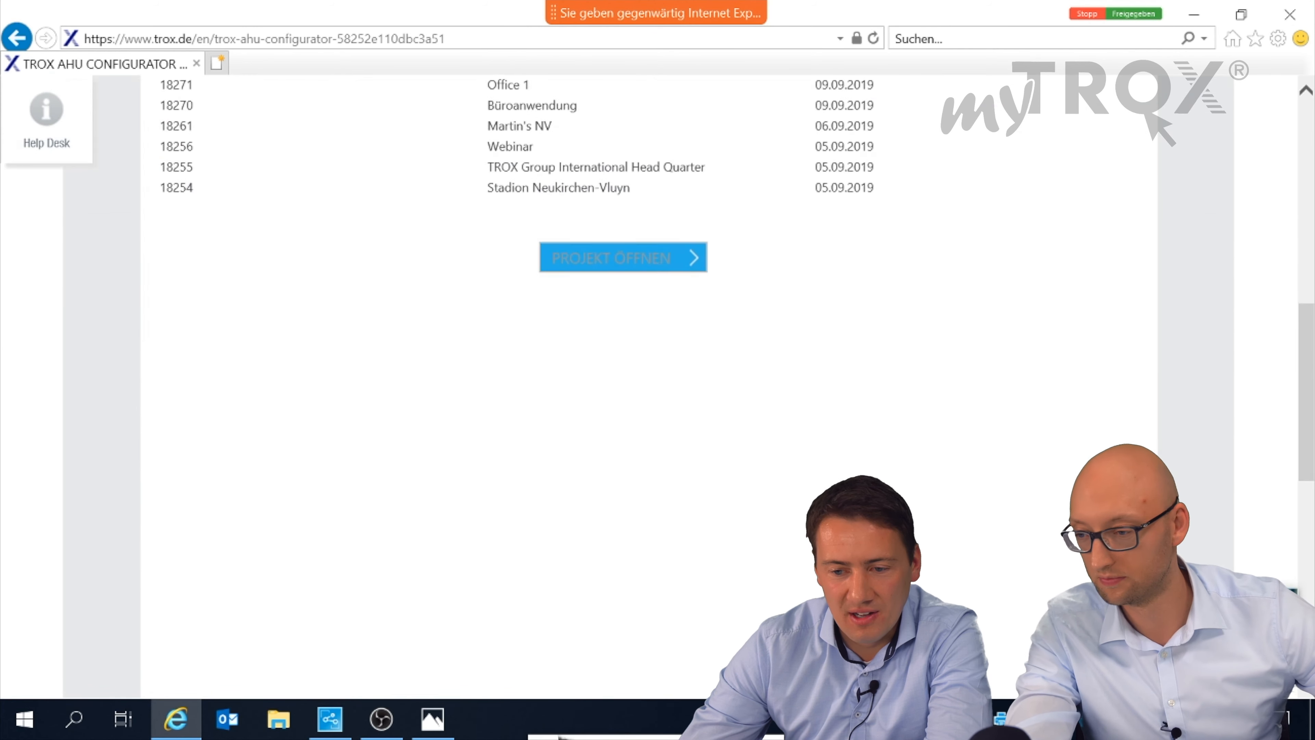
{"action": "scroll", "coordinate": [657, 388], "scroll_direction": "up", "scroll_amount": 3}
{"action": "scroll", "coordinate": [657, 389], "scroll_direction": "up", "scroll_amount": 2}
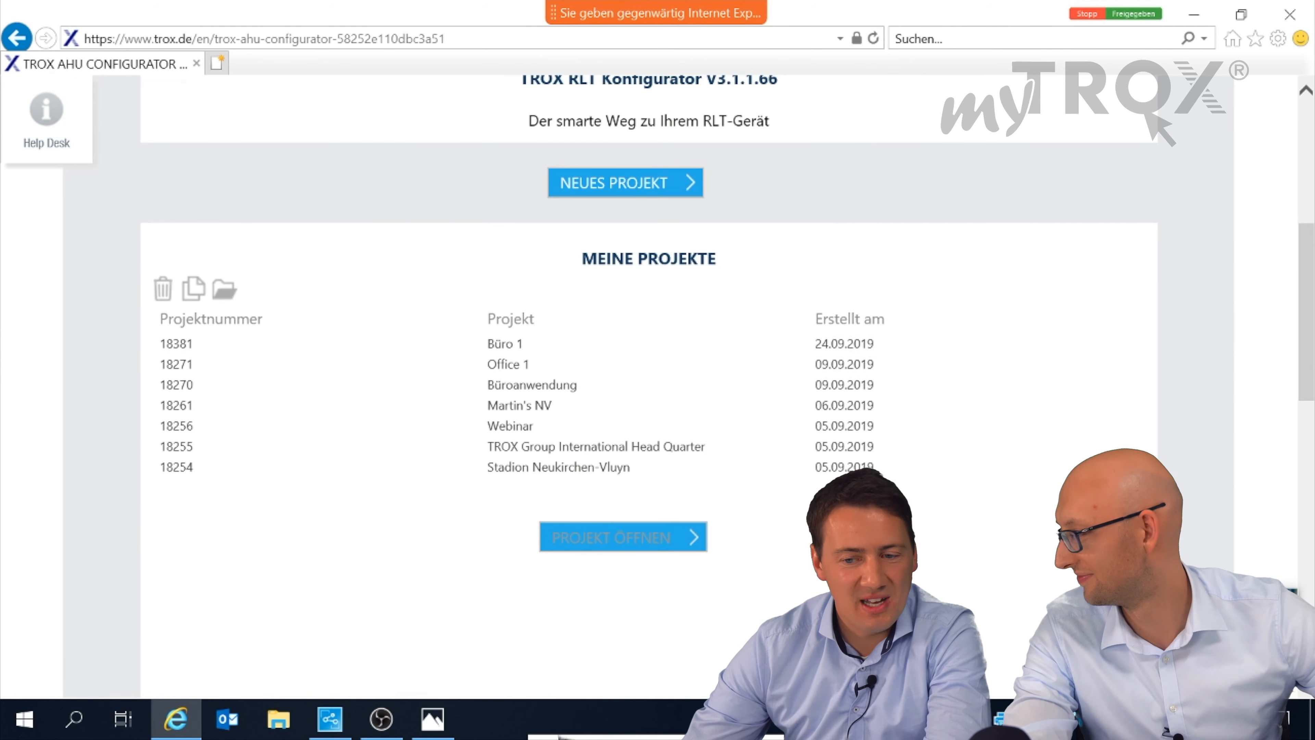
{"action": "scroll", "coordinate": [657, 388], "scroll_direction": "up", "scroll_amount": 2}
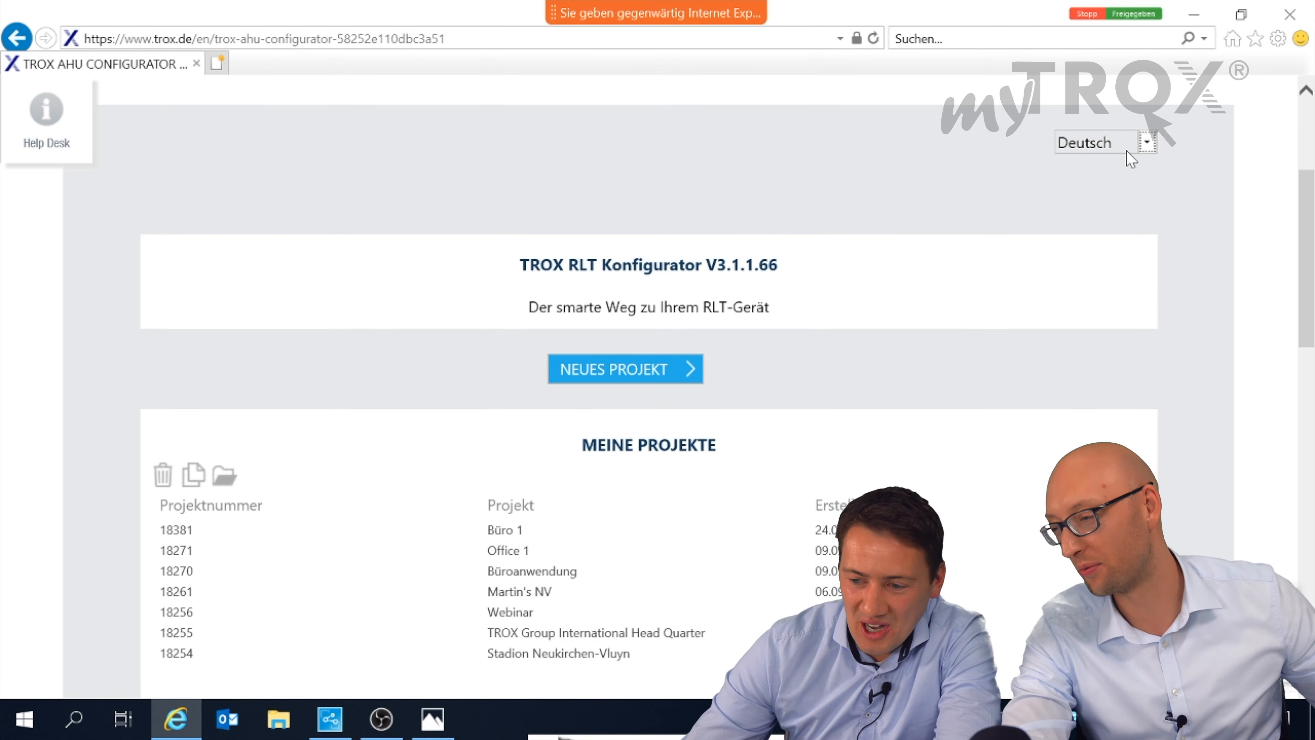
{"action": "left_click", "coordinate": [1128, 151]}
{"action": "left_click", "coordinate": [1125, 166]}
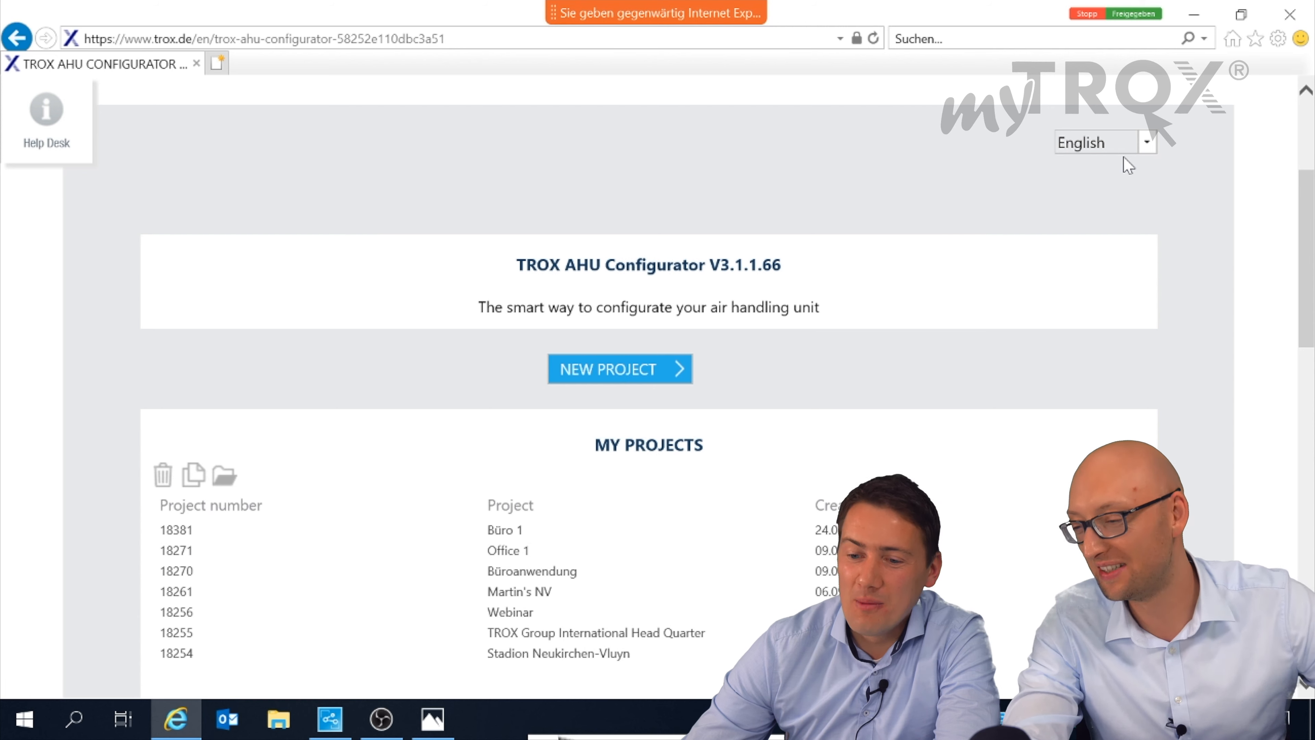
Create and save a new project named "Office"
{"action": "scroll", "coordinate": [1089, 236], "scroll_direction": "down", "scroll_amount": 2}
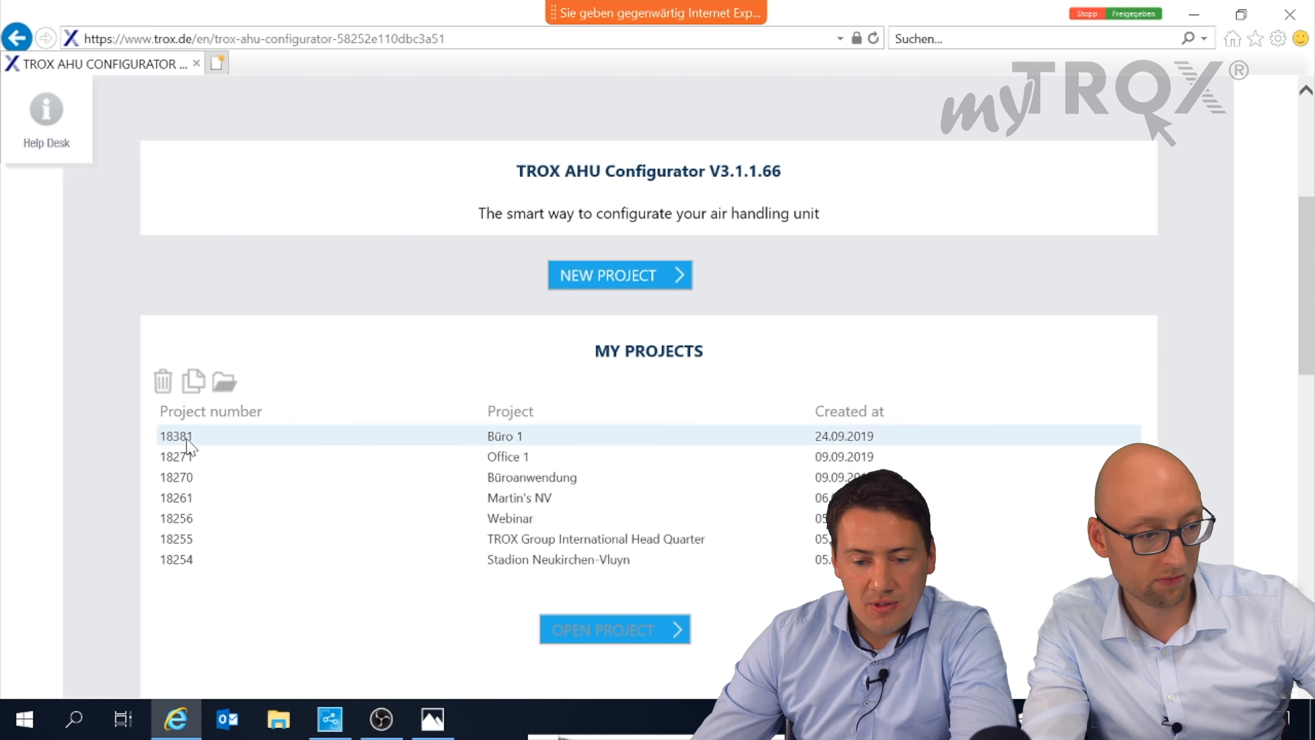
{"action": "left_click", "coordinate": [624, 275]}
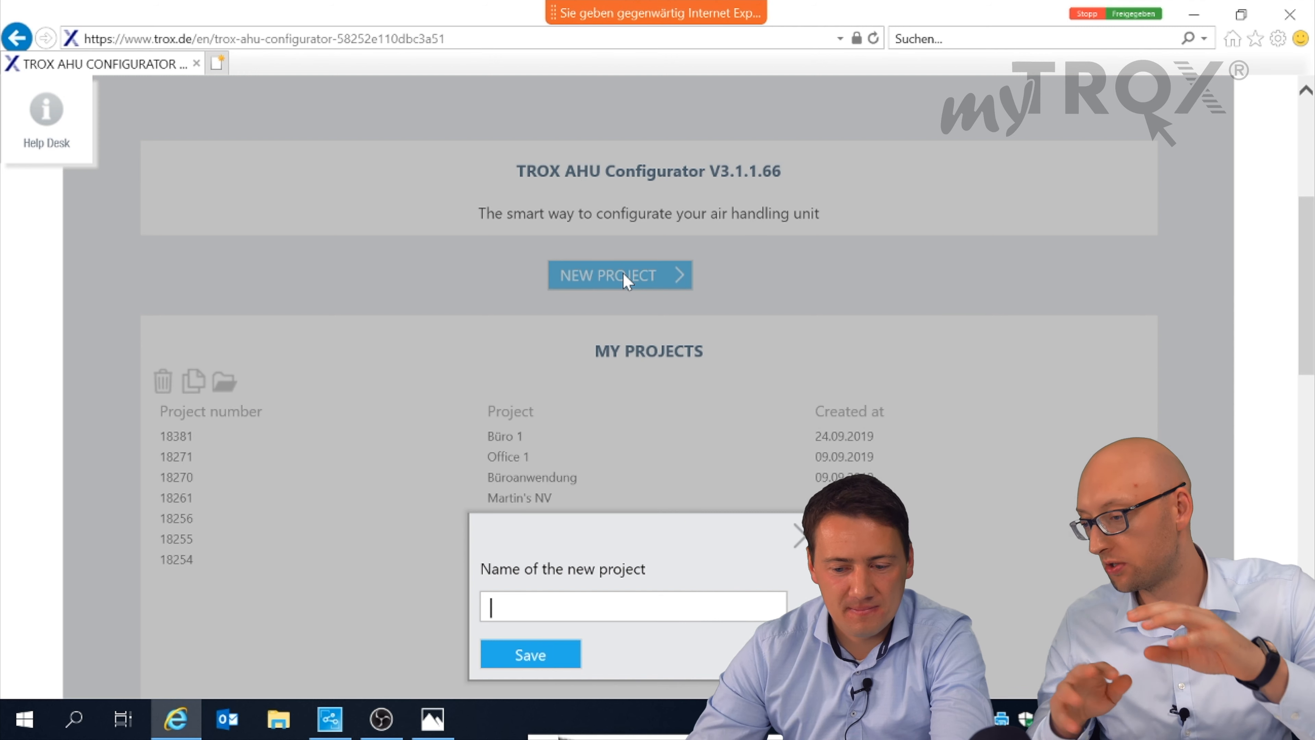
{"action": "scroll", "coordinate": [619, 284], "scroll_direction": "down", "scroll_amount": 2}
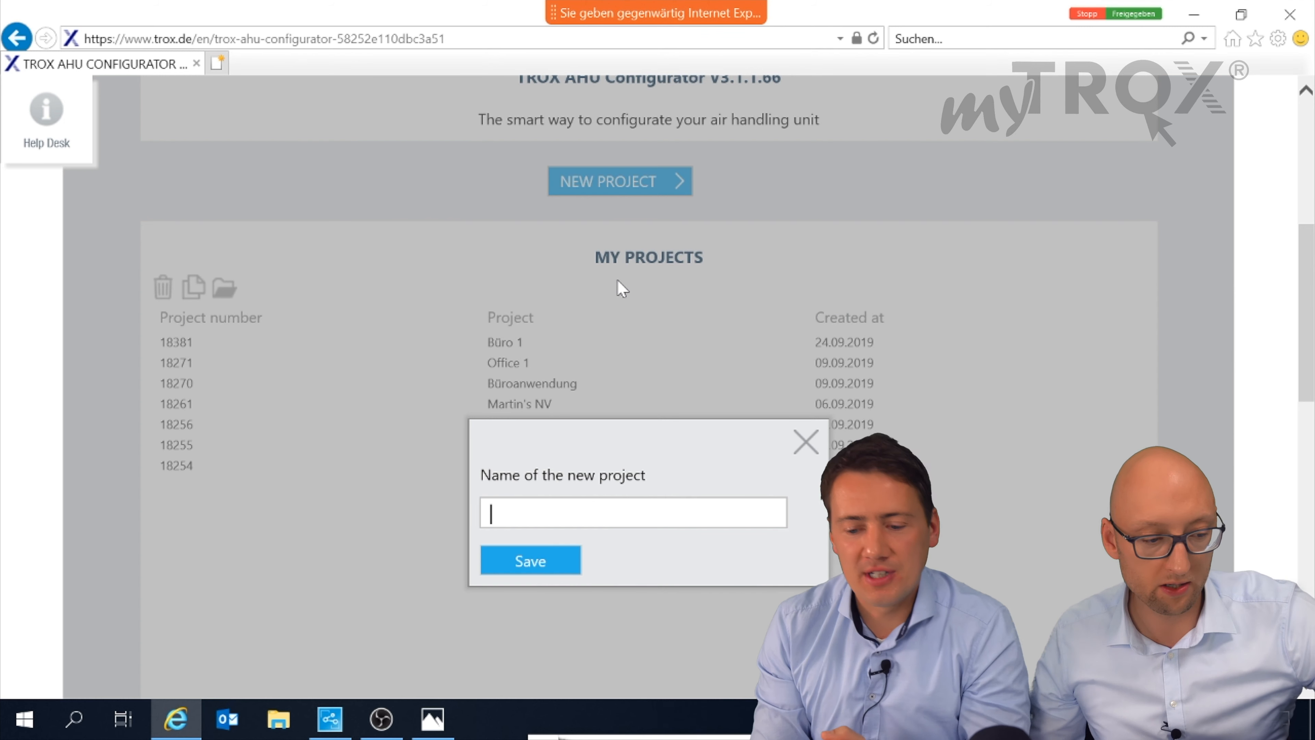
{"action": "type", "text": "Office"}
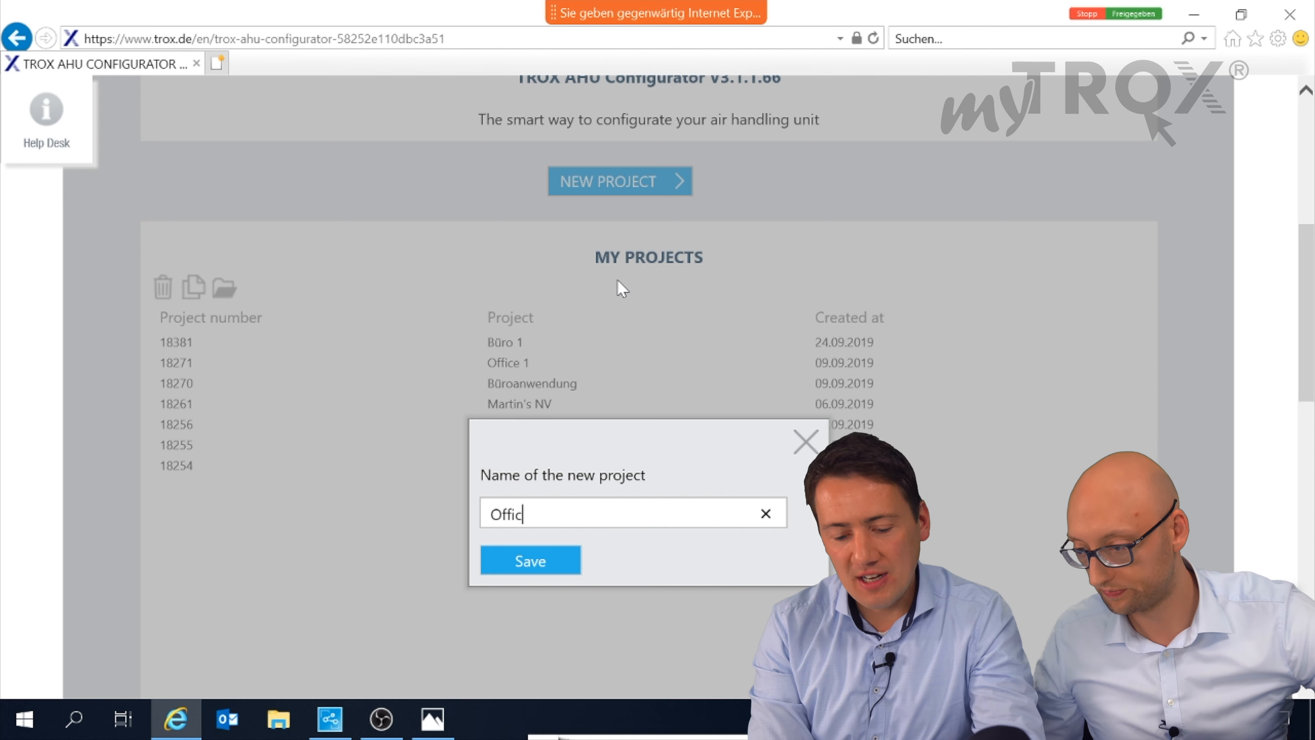
{"action": "left_click", "coordinate": [532, 559]}
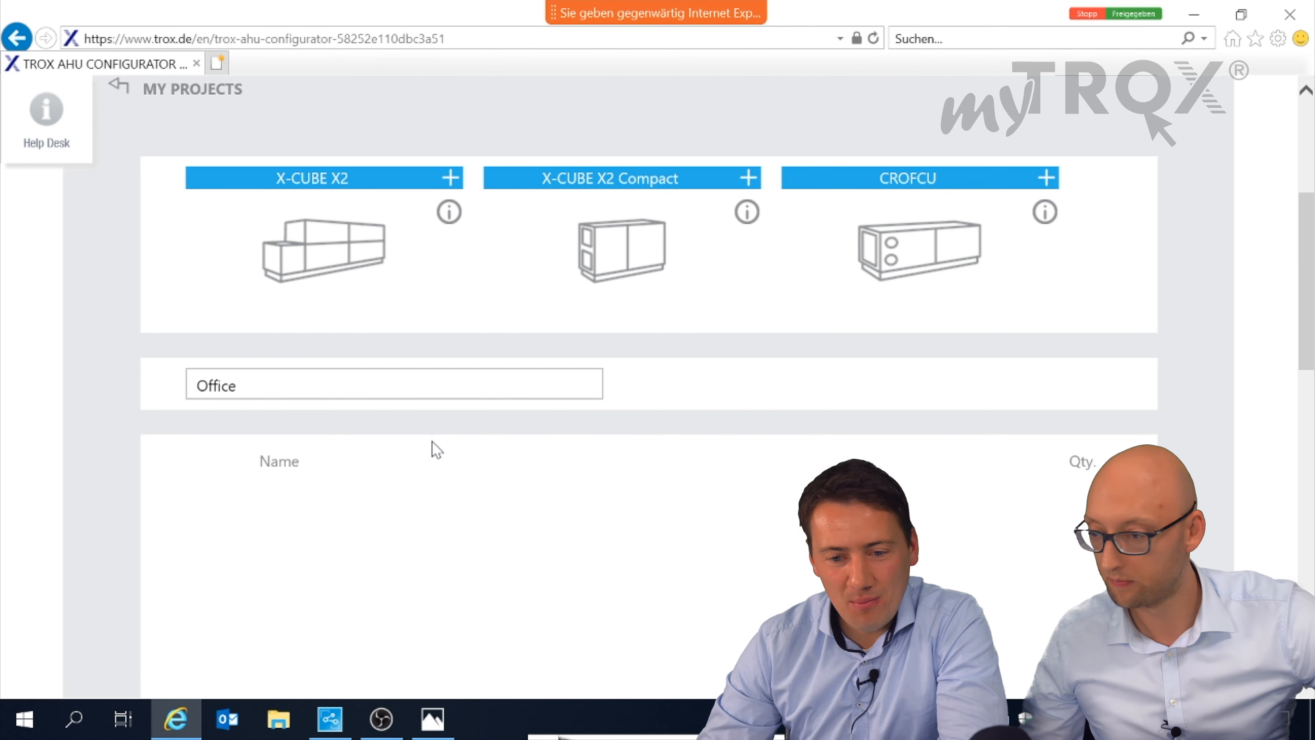
Read the product information for the X-CUBE X2 unit and close it
{"action": "scroll", "coordinate": [435, 447], "scroll_direction": "up", "scroll_amount": 2}
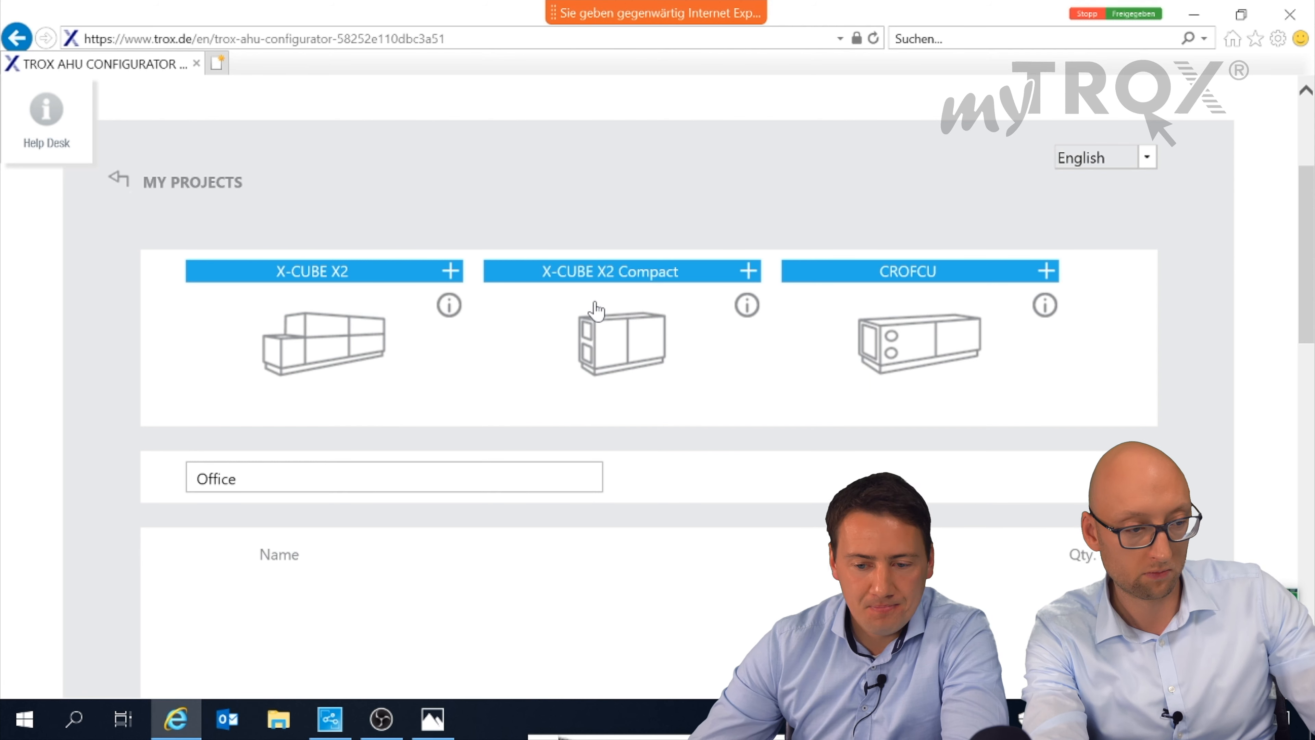
{"action": "left_click", "coordinate": [451, 310]}
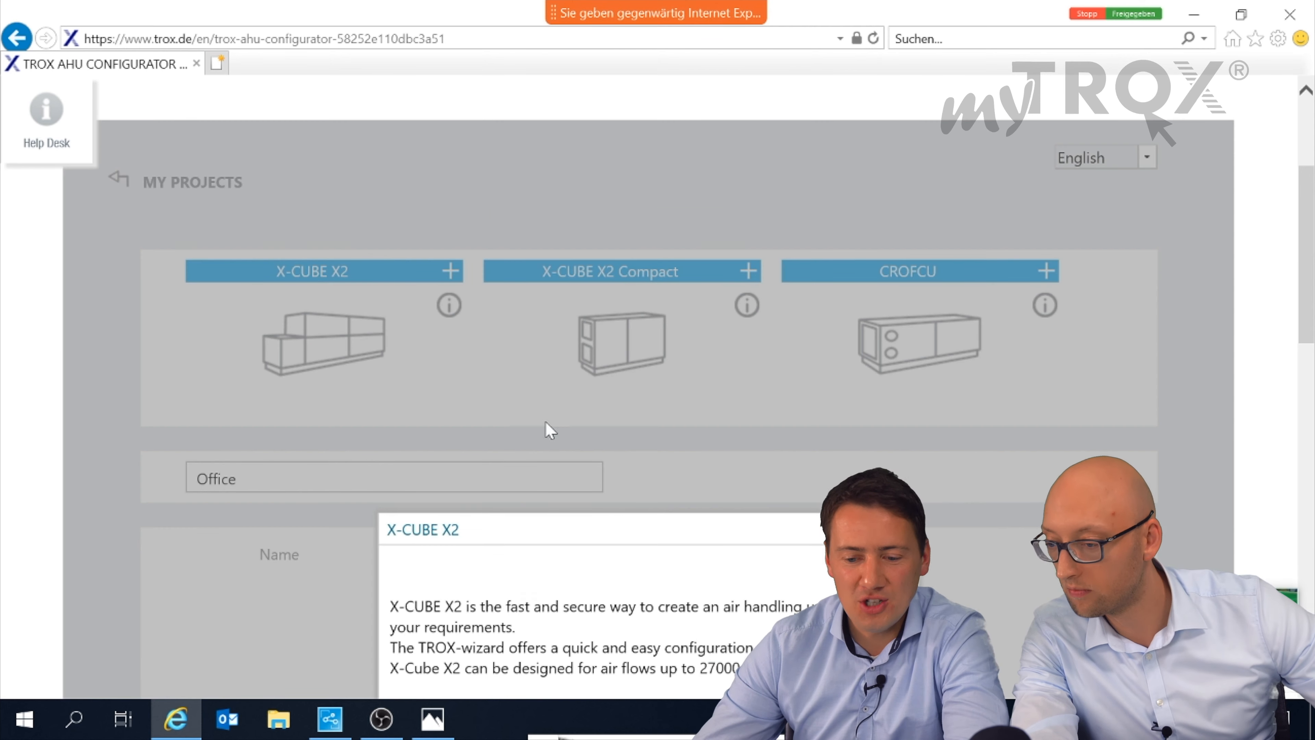
{"action": "scroll", "coordinate": [564, 487], "scroll_direction": "down", "scroll_amount": 2}
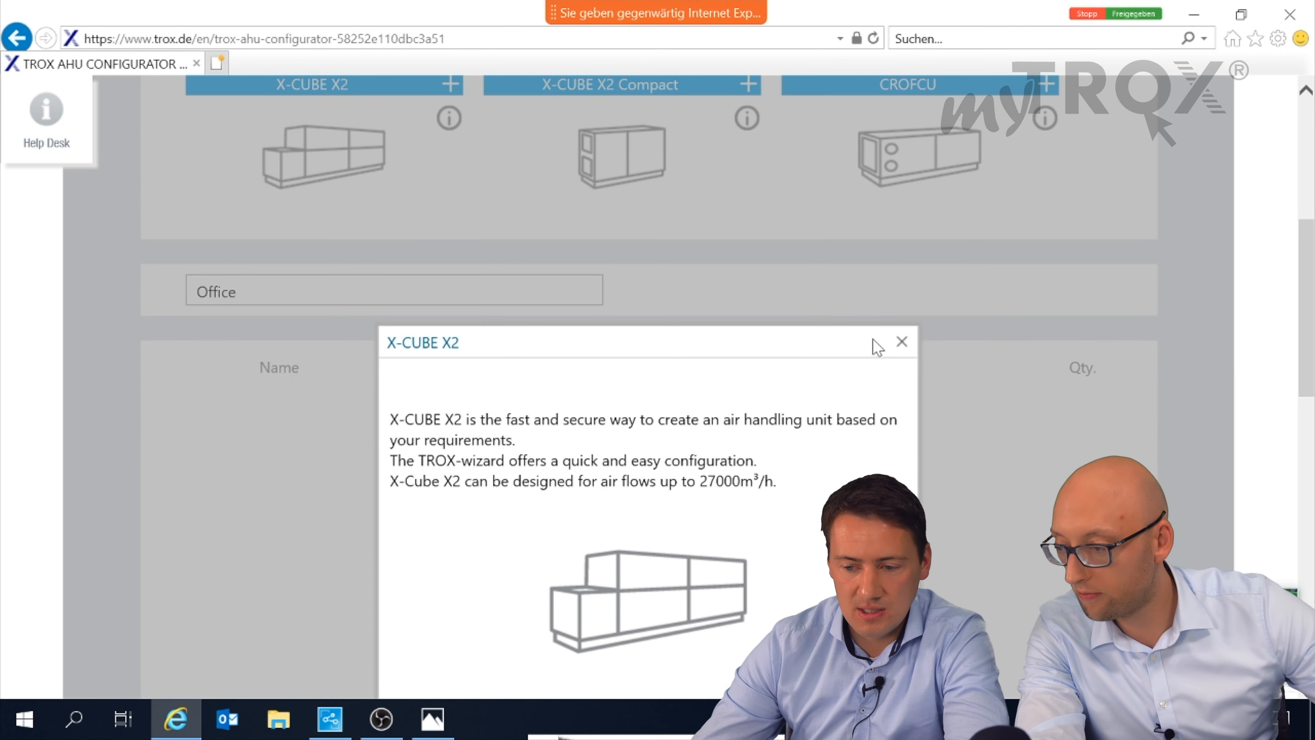
{"action": "left_click", "coordinate": [902, 343]}
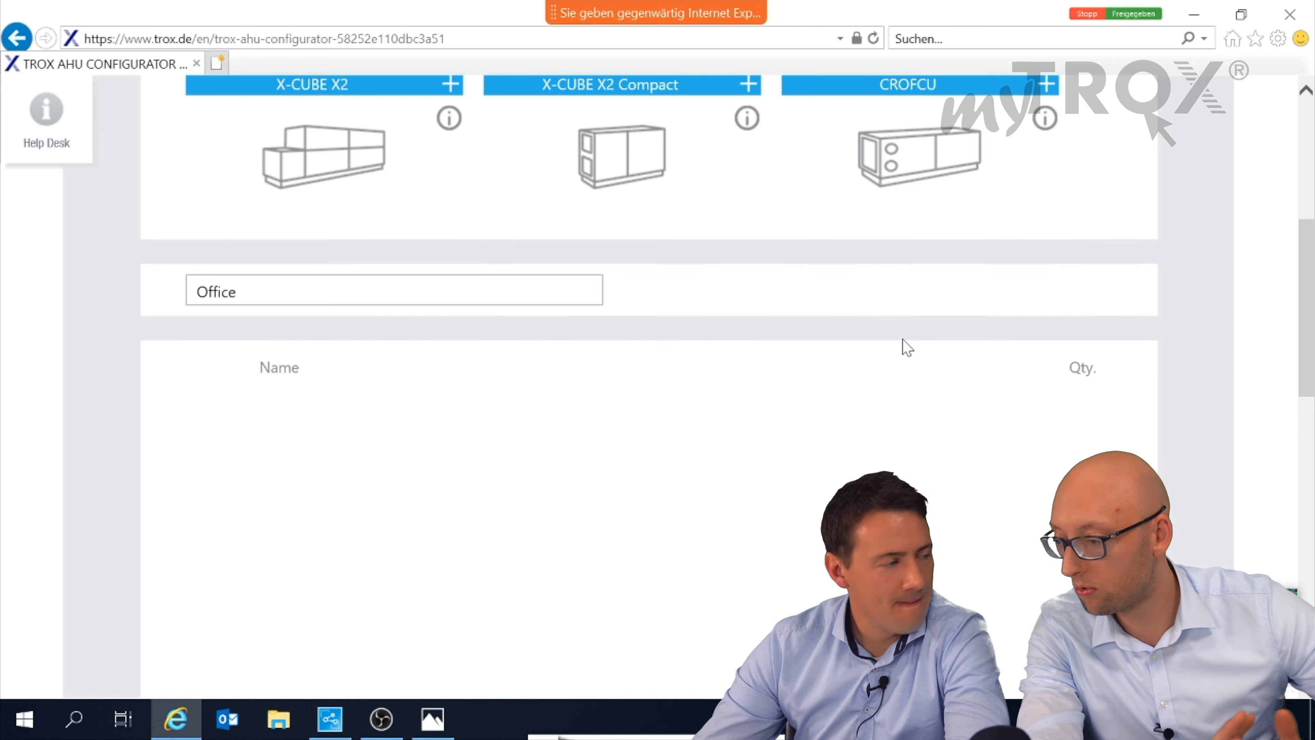
{"action": "scroll", "coordinate": [739, 491], "scroll_direction": "up", "scroll_amount": 2}
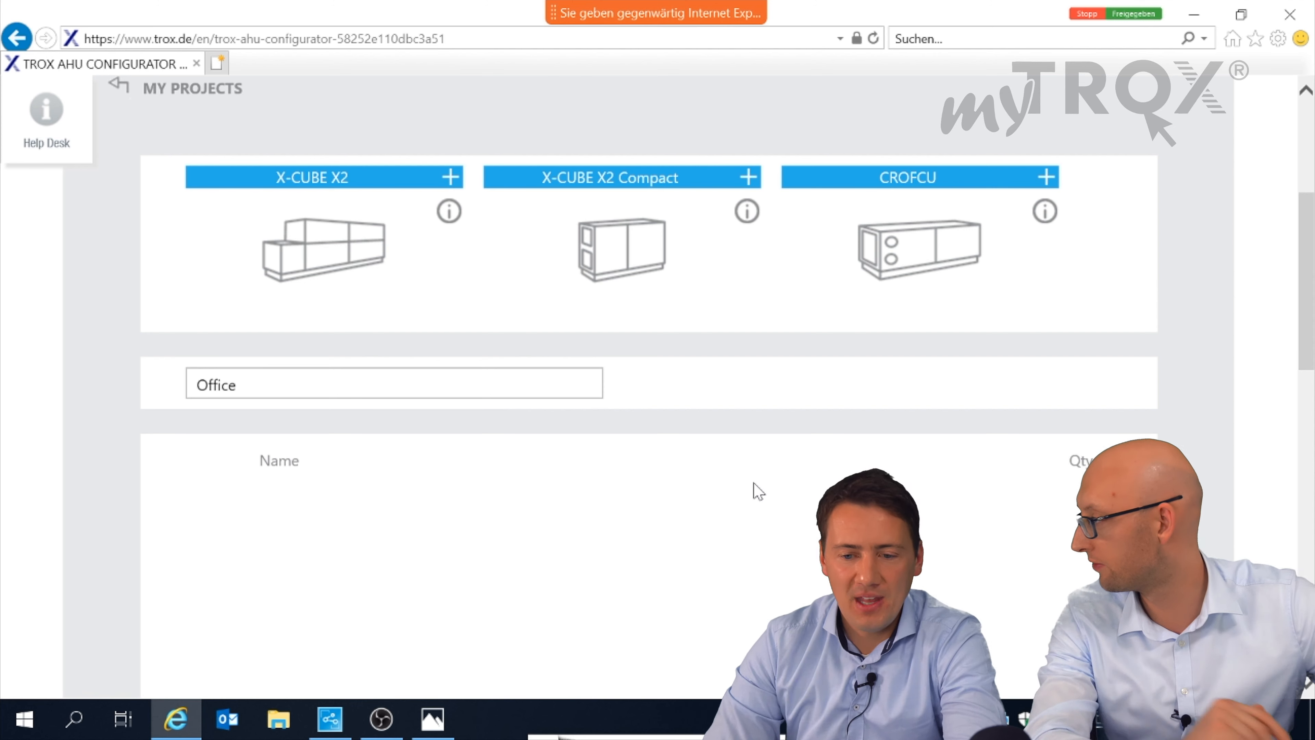
Add an X-CUBE X2 unit to the project as a new position named "Office 1"
{"action": "left_click", "coordinate": [368, 237]}
{"action": "scroll", "coordinate": [578, 493], "scroll_direction": "down", "scroll_amount": 2}
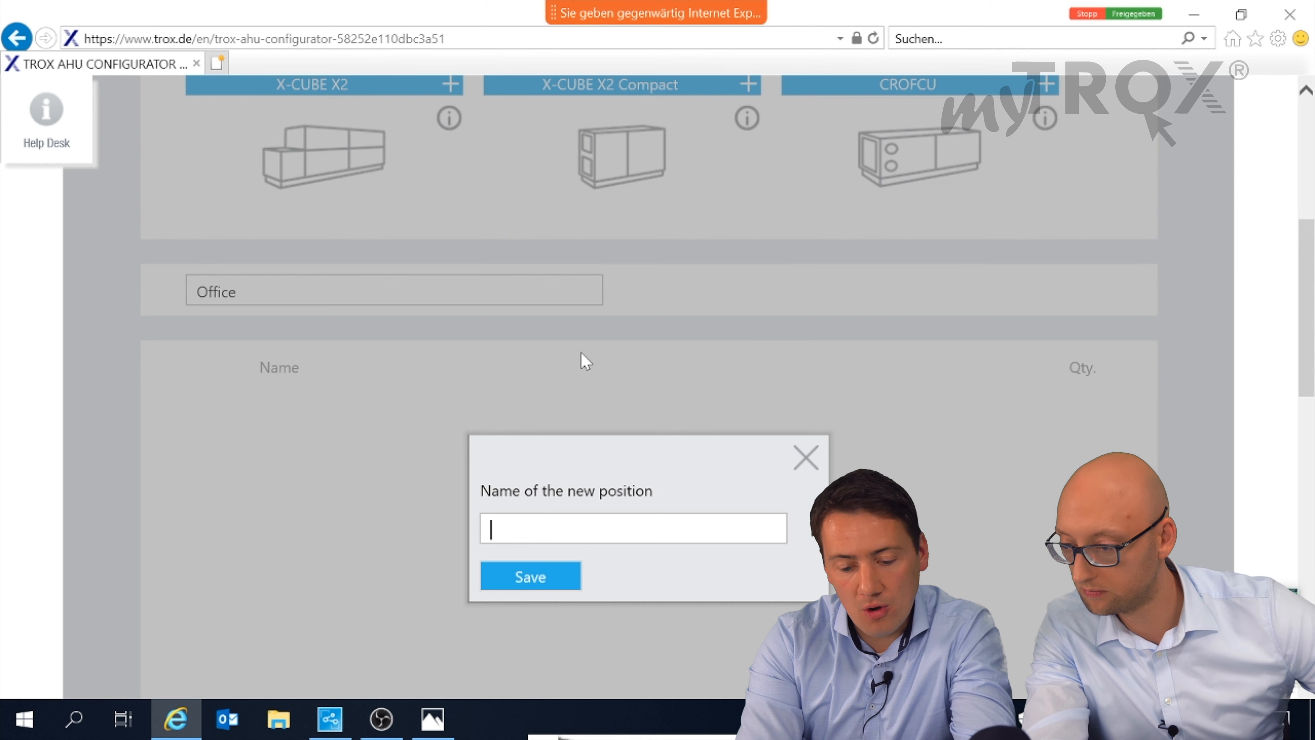
{"action": "type", "text": "Office "}
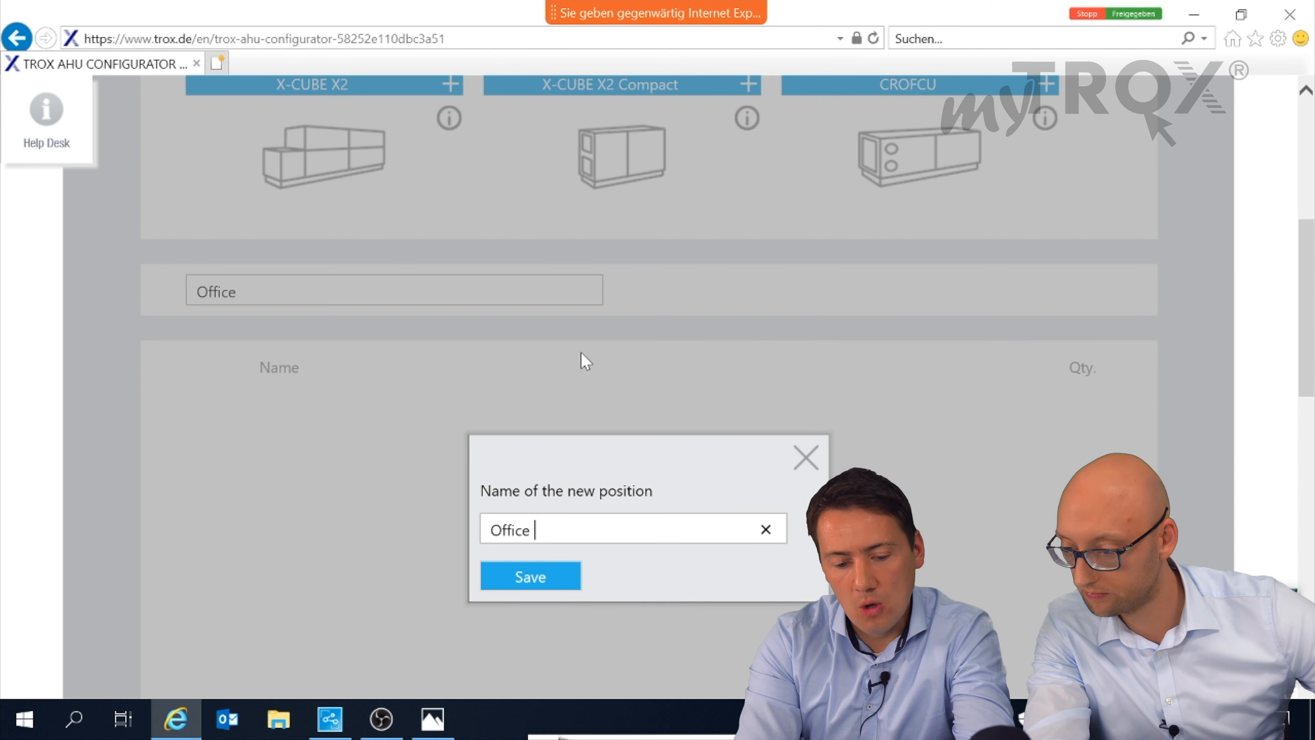
{"action": "type", "text": "1"}
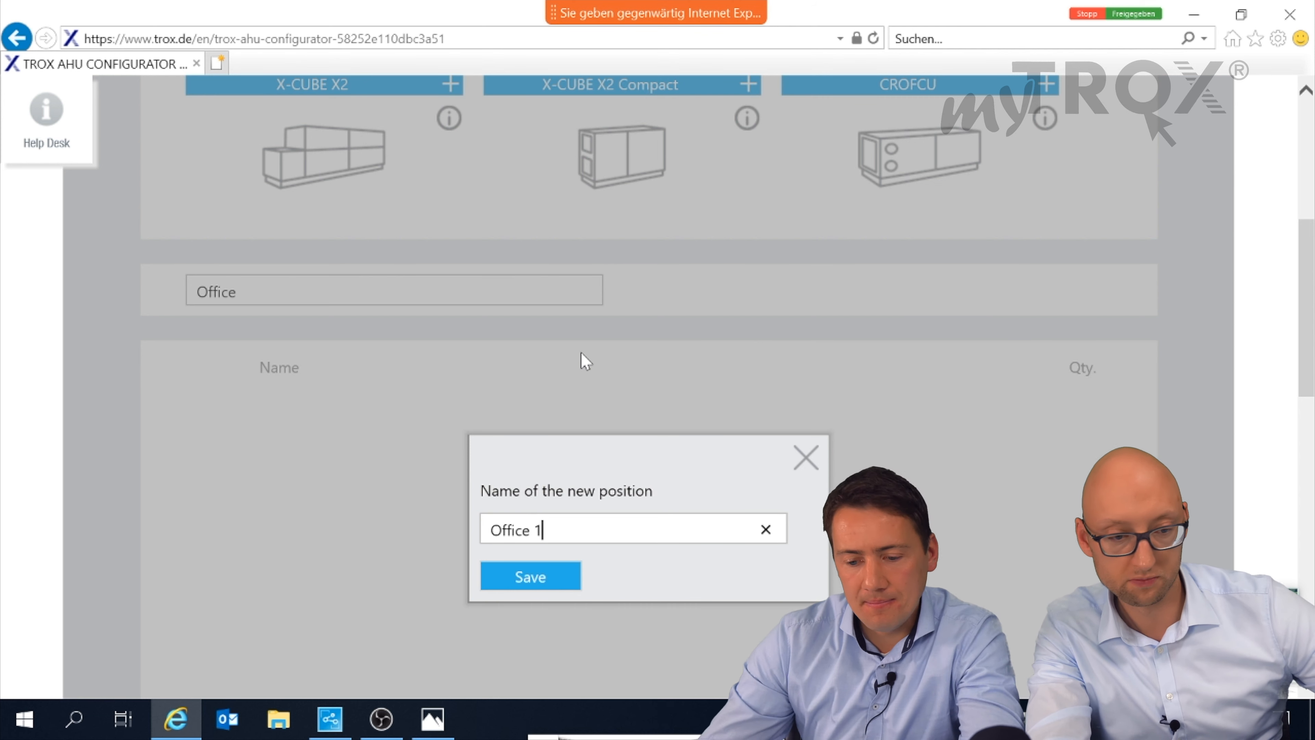
{"action": "left_click", "coordinate": [506, 591]}
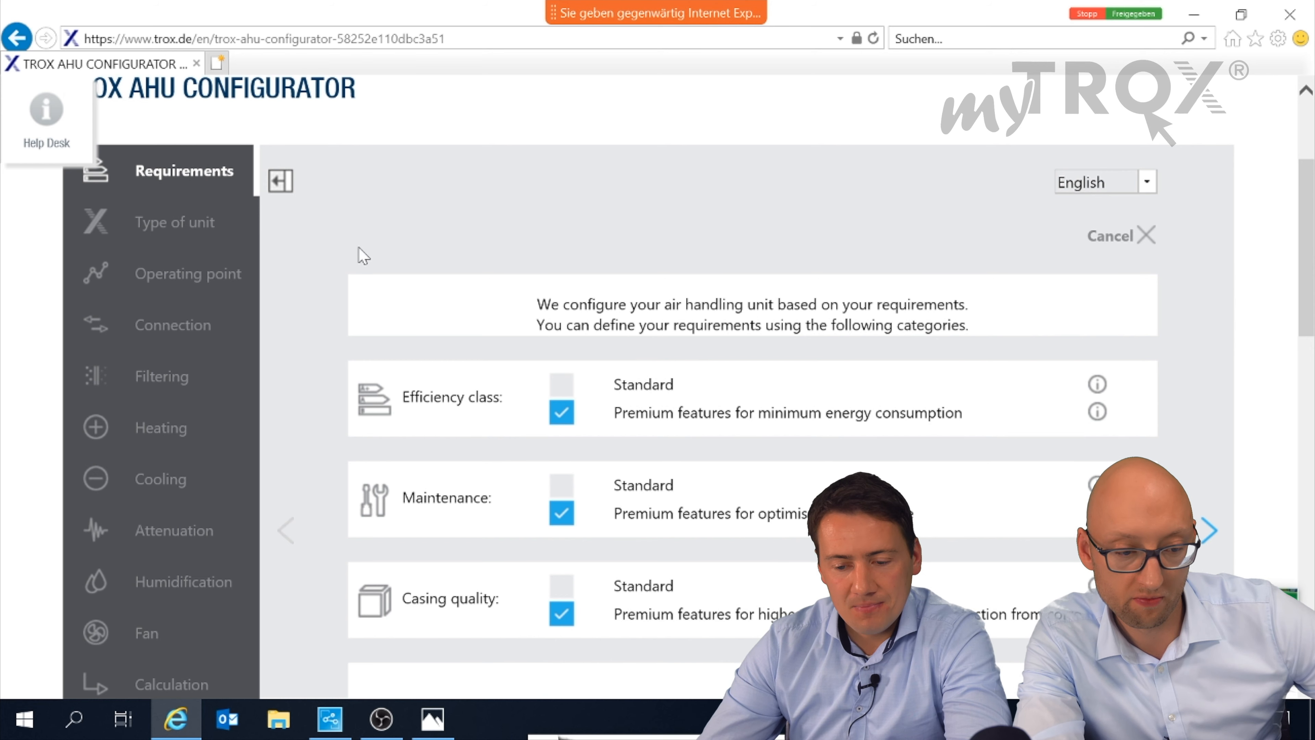
Accept the premium efficiency class, maintenance and casing quality requirements and continue to the type of unit settings
{"action": "scroll", "coordinate": [358, 252], "scroll_direction": "down", "scroll_amount": 2}
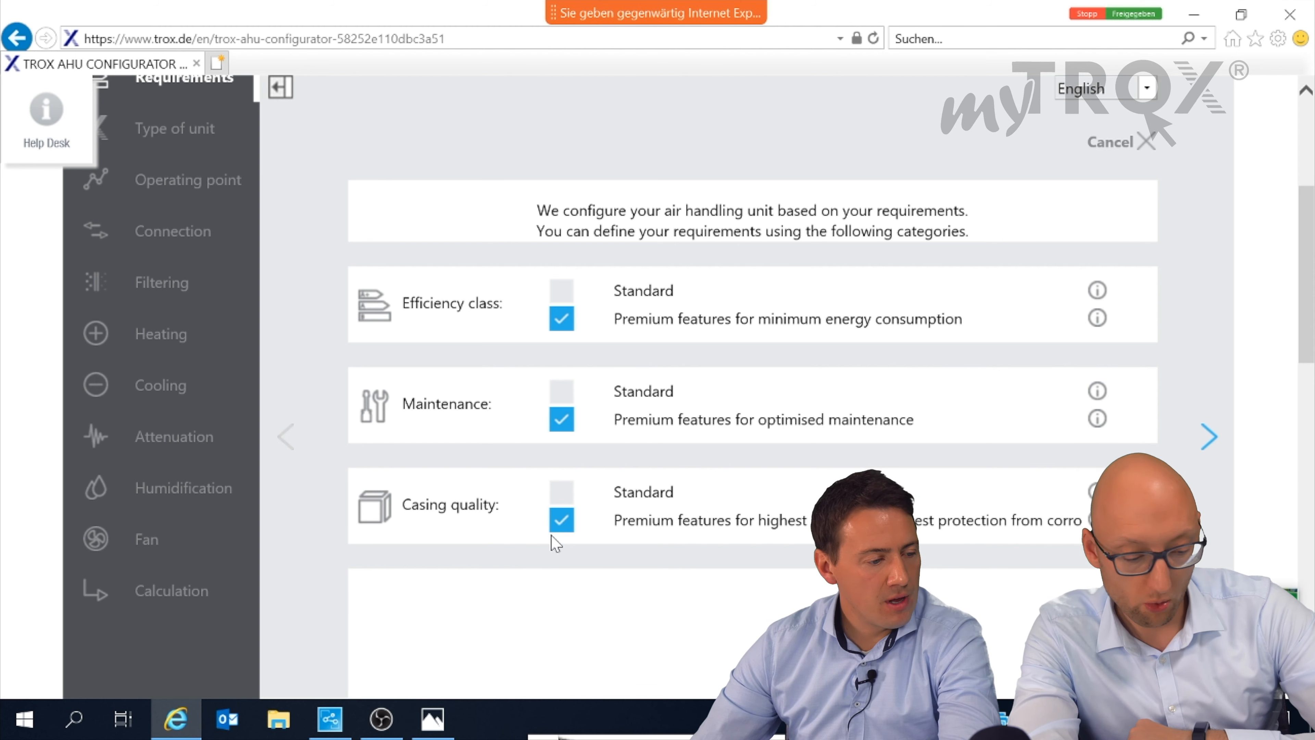
{"action": "left_click", "coordinate": [1207, 437]}
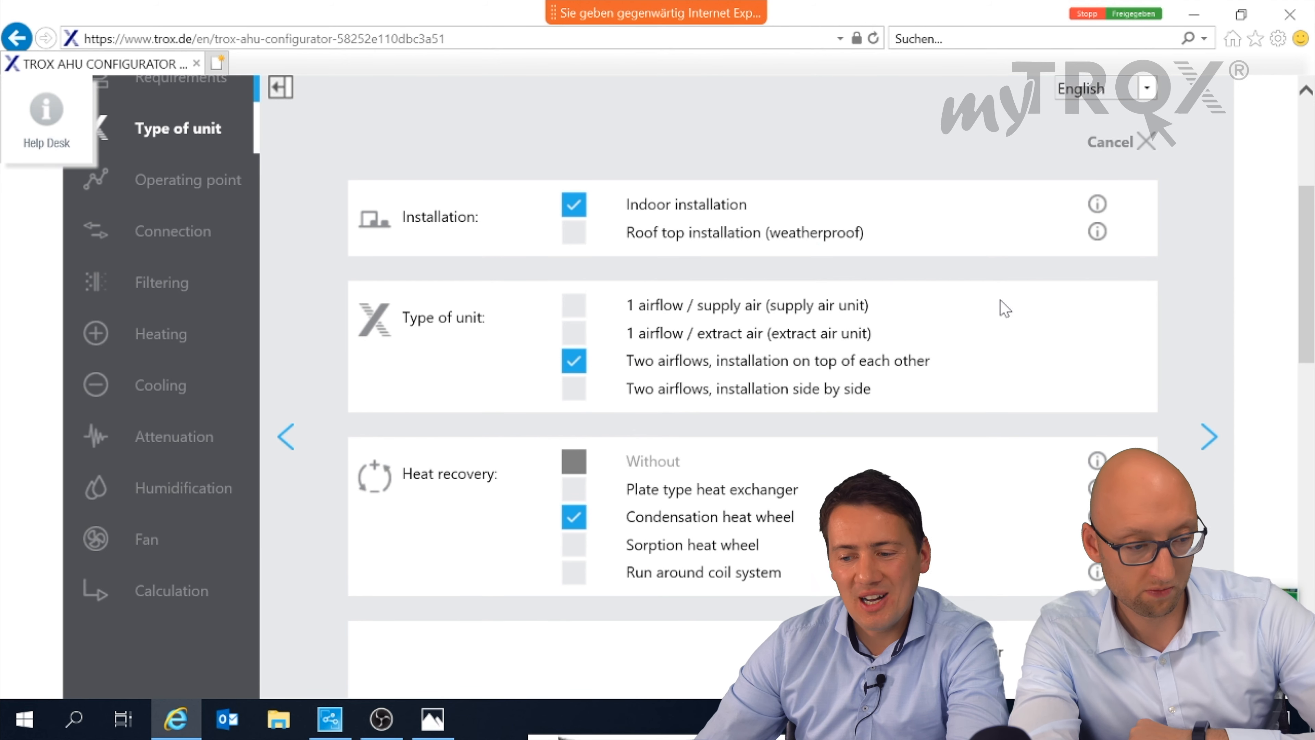
{"action": "scroll", "coordinate": [1005, 321], "scroll_direction": "up", "scroll_amount": 1}
{"action": "scroll", "coordinate": [1002, 322], "scroll_direction": "down", "scroll_amount": 1}
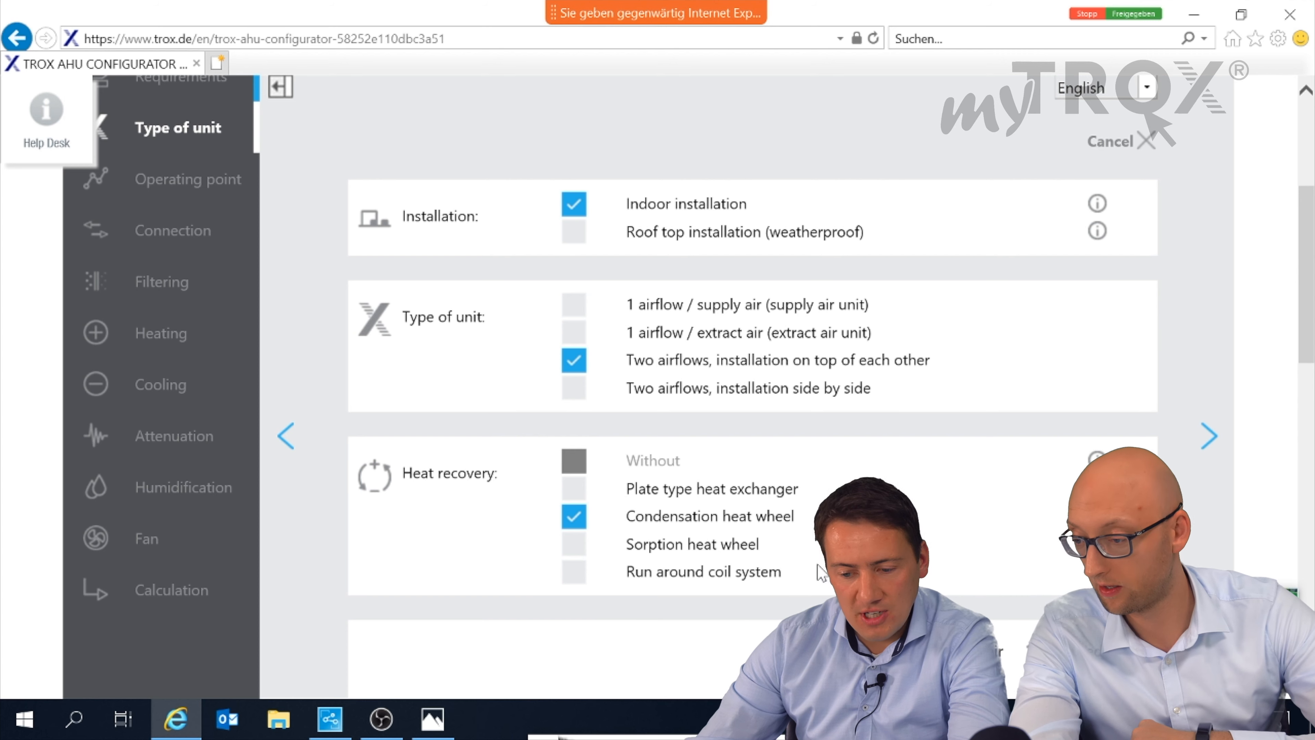
Review the type of unit settings, select X-CUBE controls and continue to the operating point settings
{"action": "scroll", "coordinate": [707, 397], "scroll_direction": "down", "scroll_amount": 2}
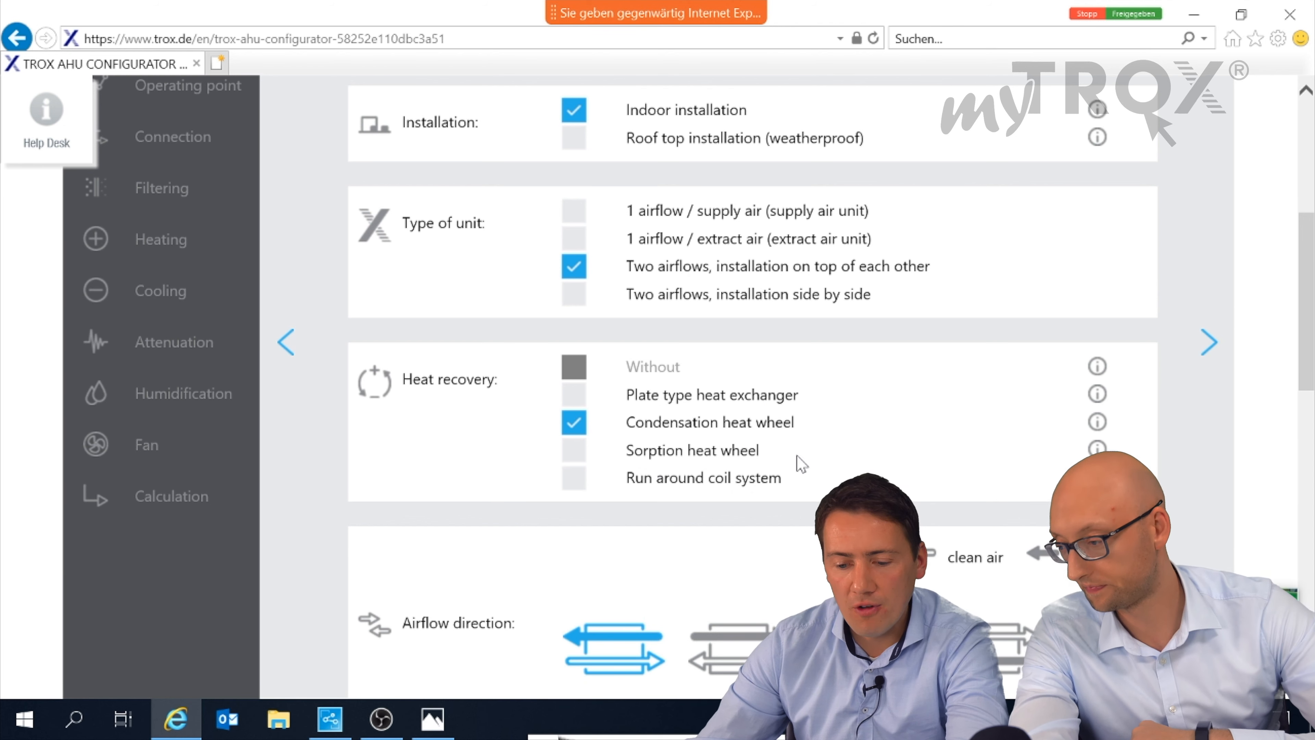
{"action": "scroll", "coordinate": [792, 409], "scroll_direction": "down", "scroll_amount": 3}
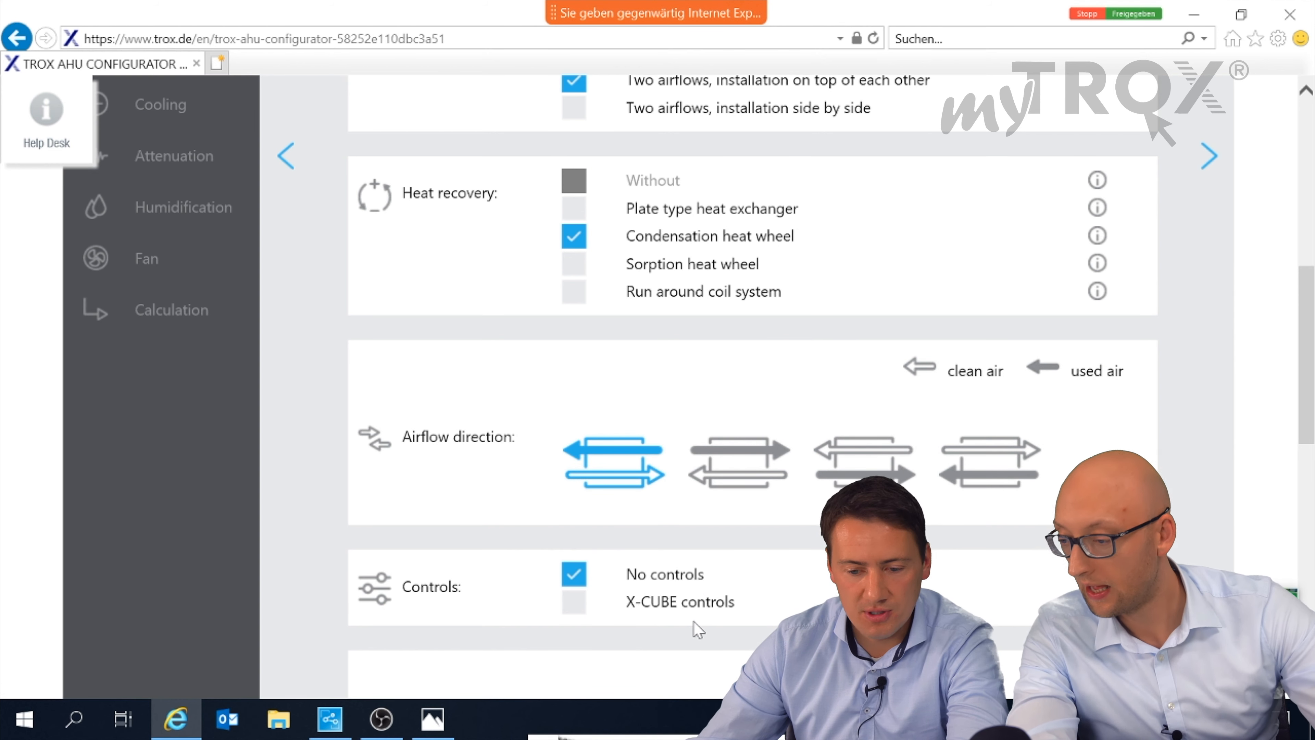
{"action": "scroll", "coordinate": [698, 629], "scroll_direction": "down", "scroll_amount": 2}
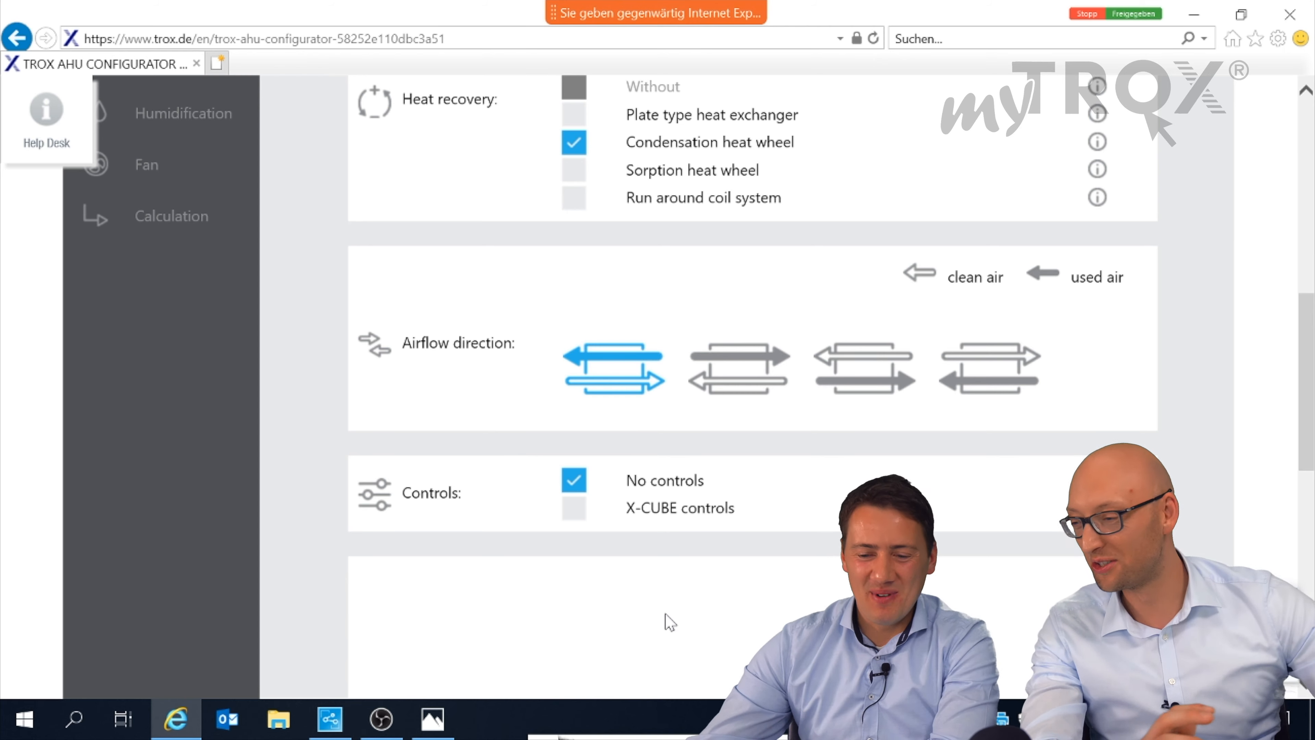
{"action": "left_click", "coordinate": [583, 509]}
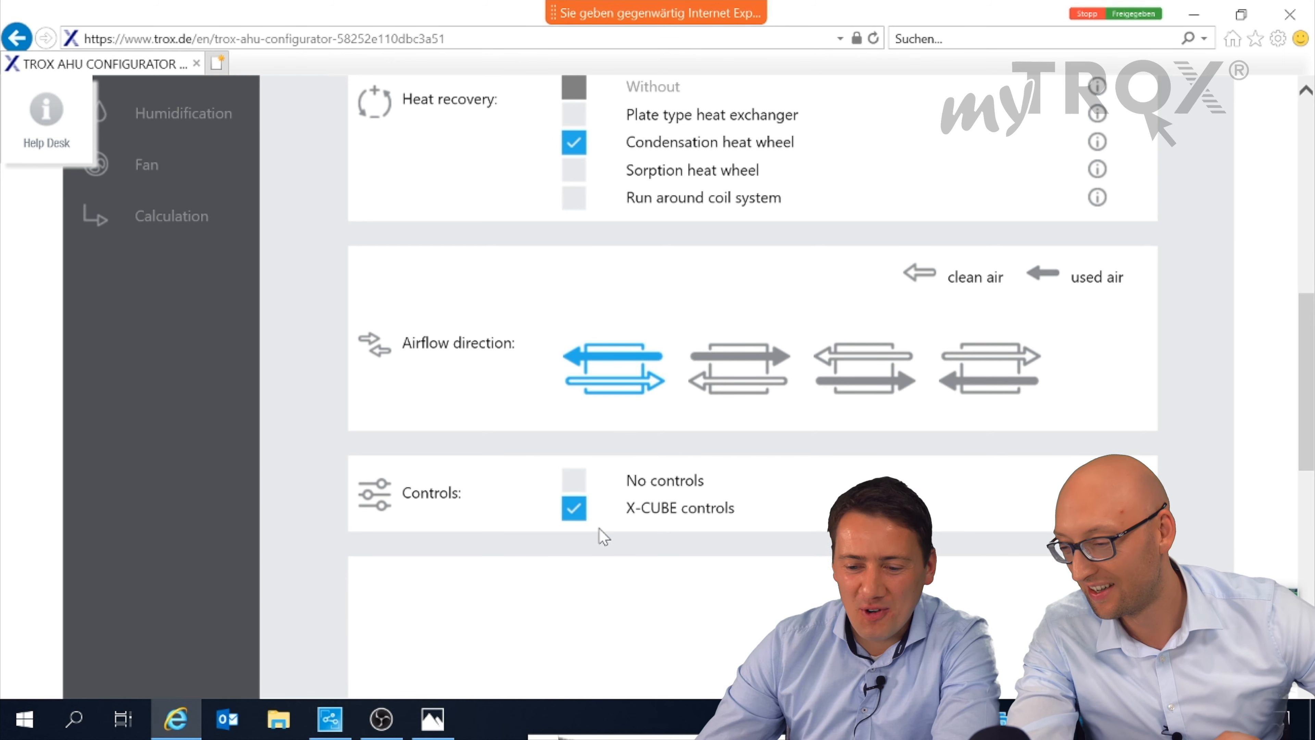
{"action": "scroll", "coordinate": [601, 518], "scroll_direction": "up", "scroll_amount": 7}
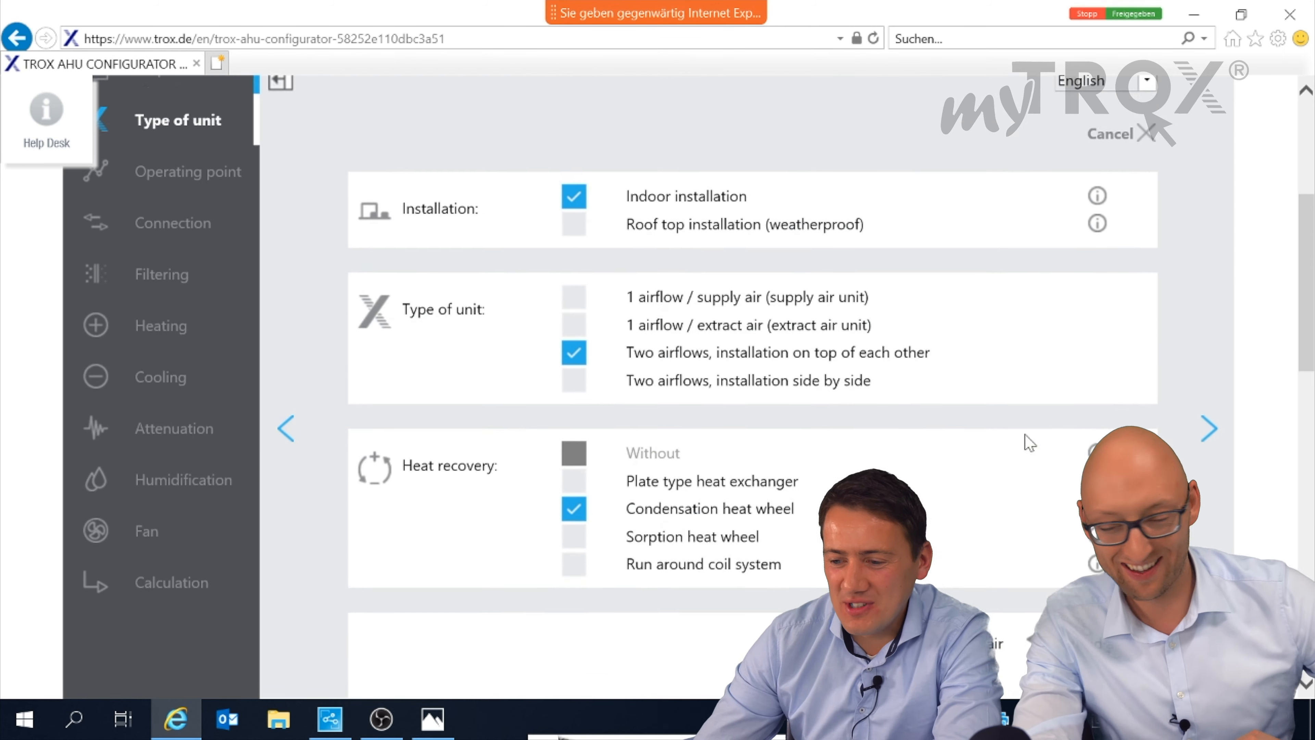
{"action": "left_click", "coordinate": [1209, 436]}
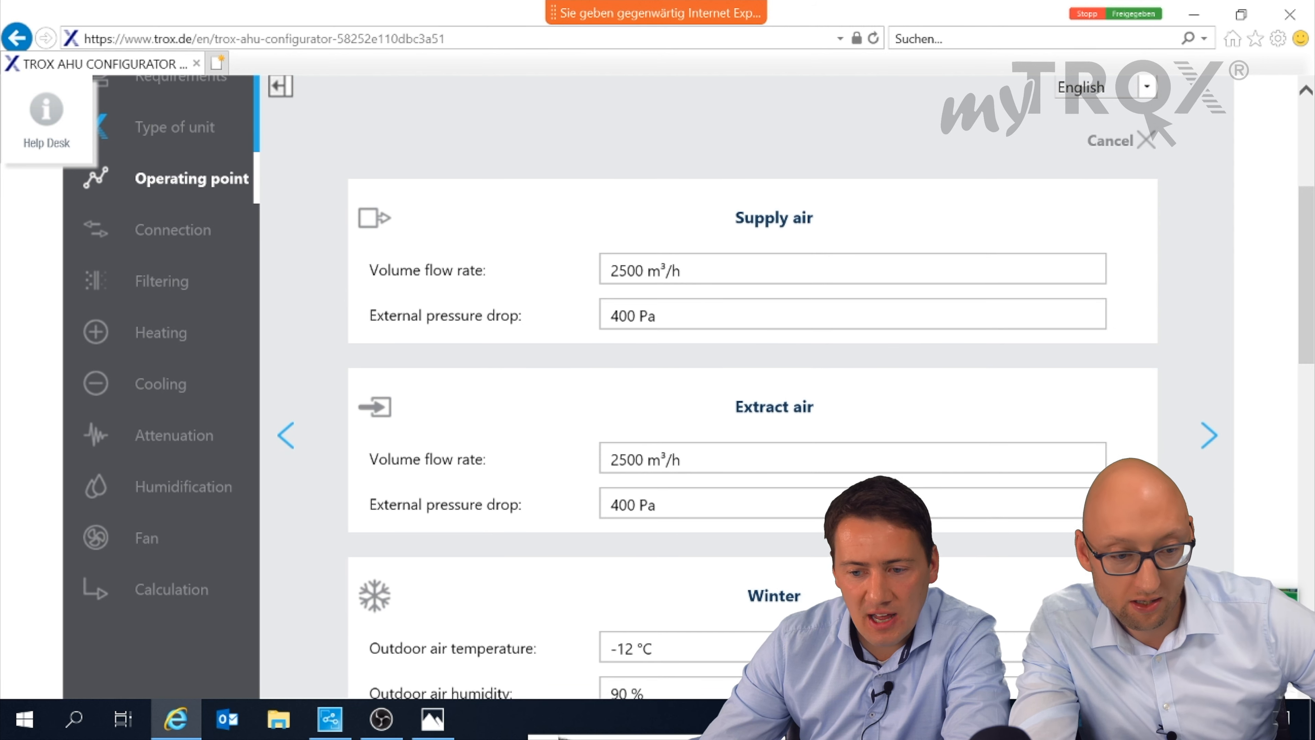
Set the supply air volume flow rate to 8000 m³/h and the extract air external pressure drop to 350 Pa
{"action": "left_click", "coordinate": [492, 274]}
{"action": "type", "text": "8000"}
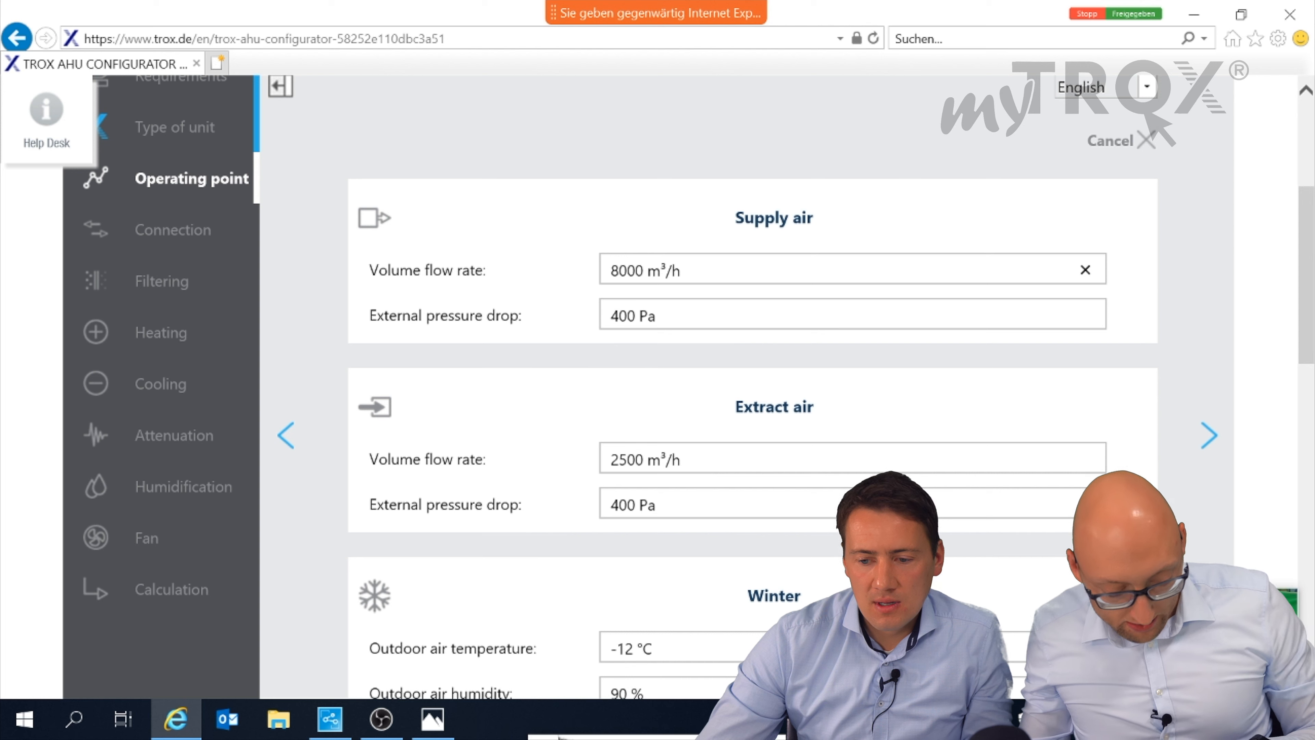
{"action": "key", "text": "Tab"}
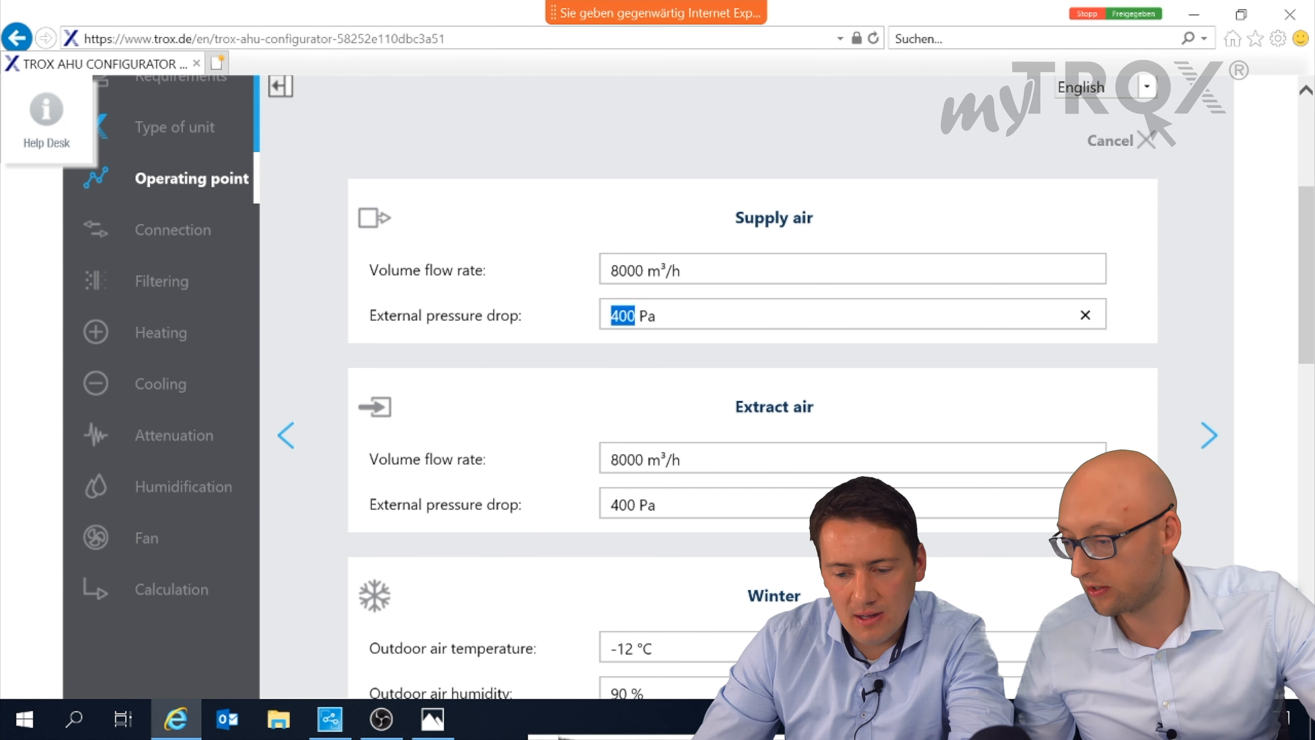
{"action": "key", "text": "Tab"}
{"action": "type", "text": "350"}
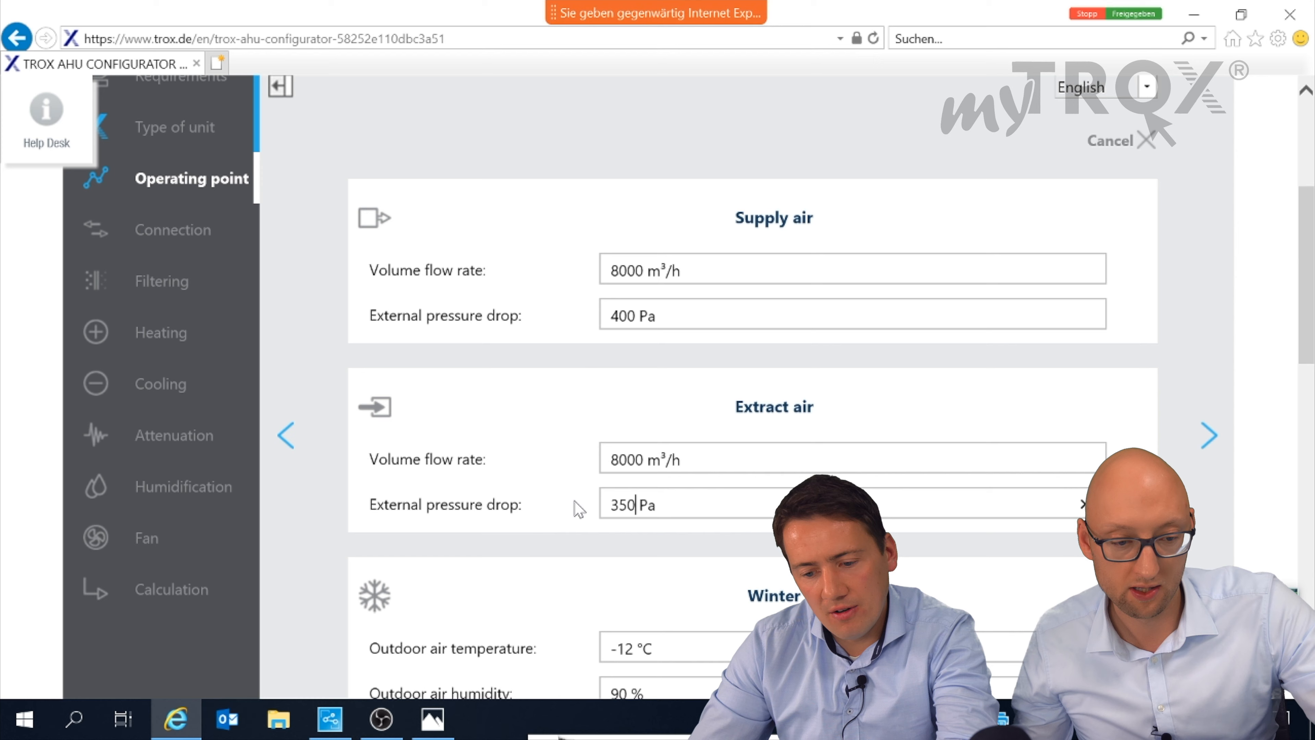
Check the winter and summer air conditions, accept them and continue to the connection settings
{"action": "scroll", "coordinate": [746, 601], "scroll_direction": "down", "scroll_amount": 5}
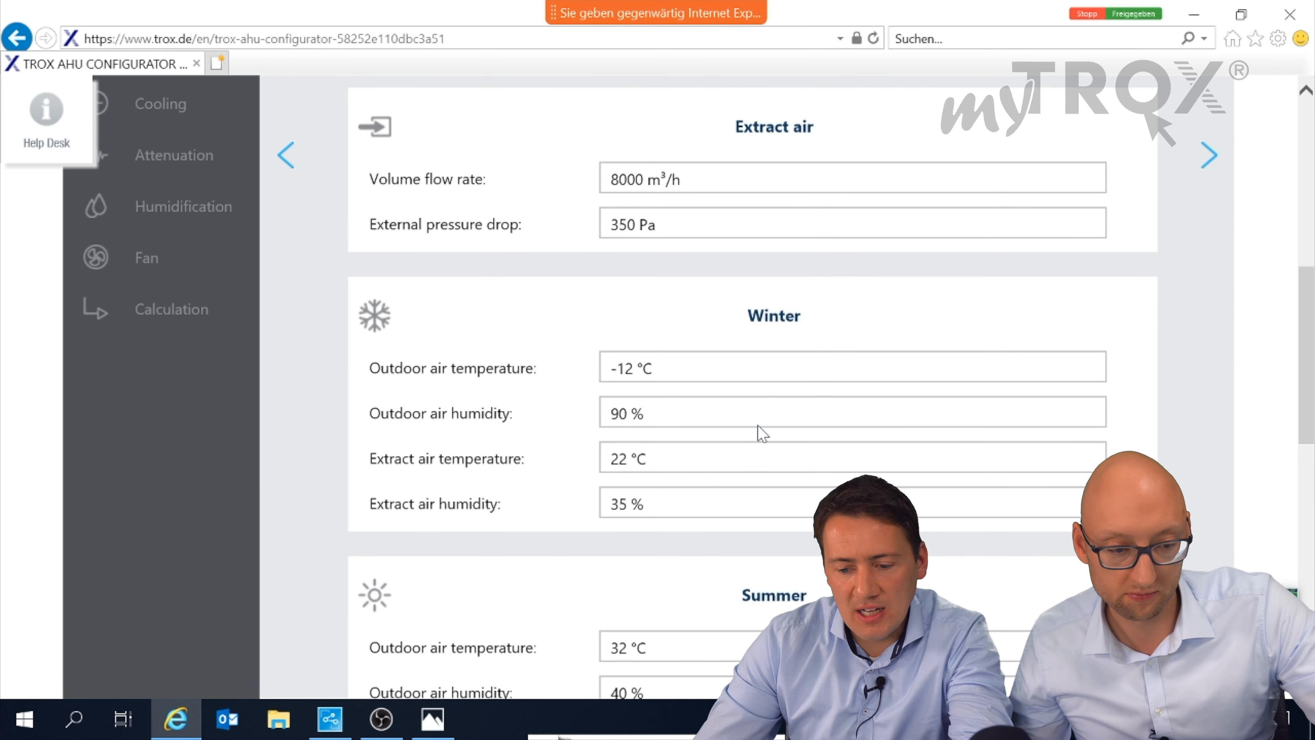
{"action": "scroll", "coordinate": [759, 432], "scroll_direction": "down", "scroll_amount": 3}
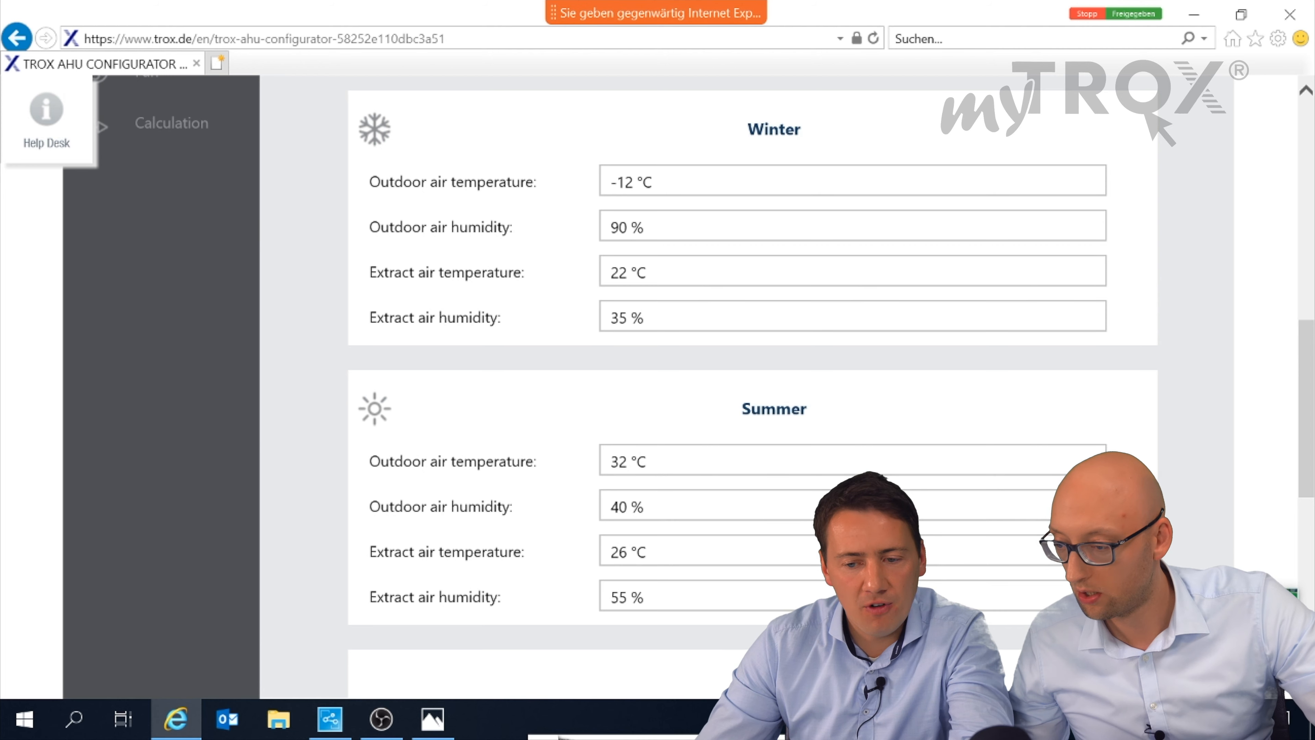
{"action": "scroll", "coordinate": [799, 441], "scroll_direction": "up", "scroll_amount": 5}
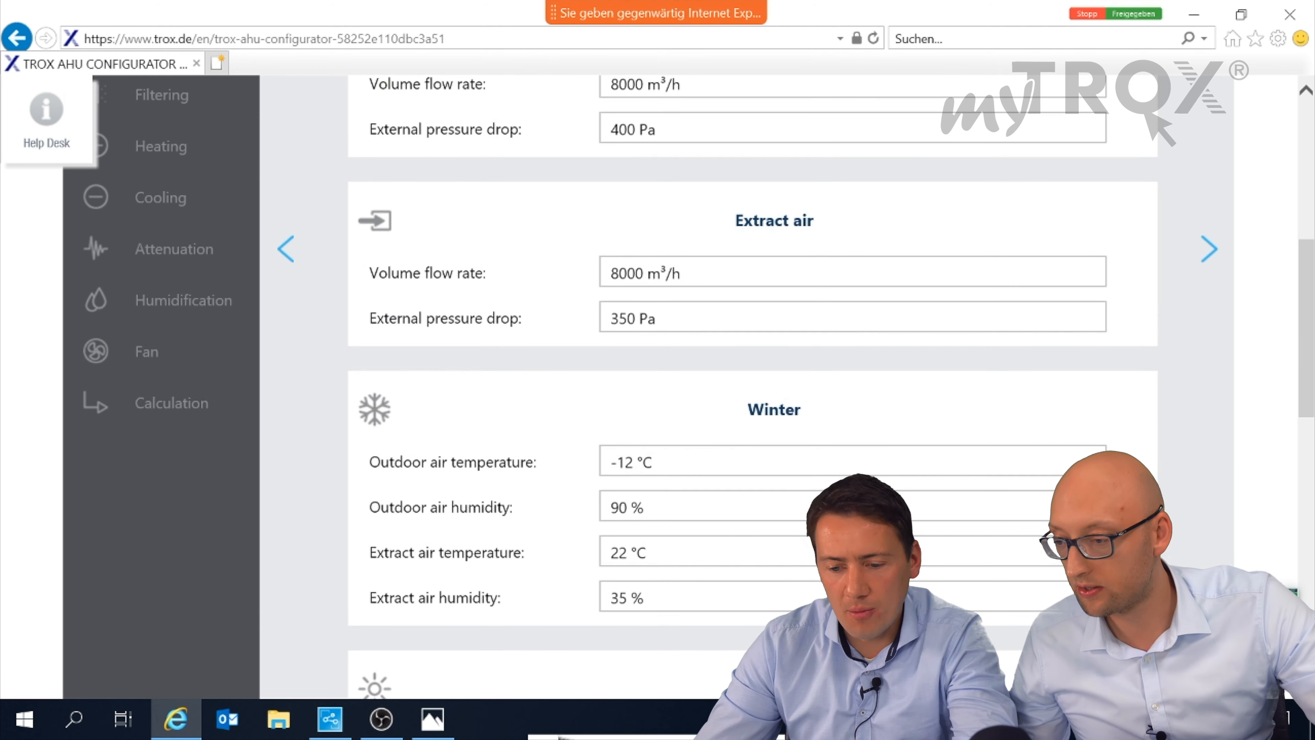
{"action": "scroll", "coordinate": [977, 436], "scroll_direction": "up", "scroll_amount": 3}
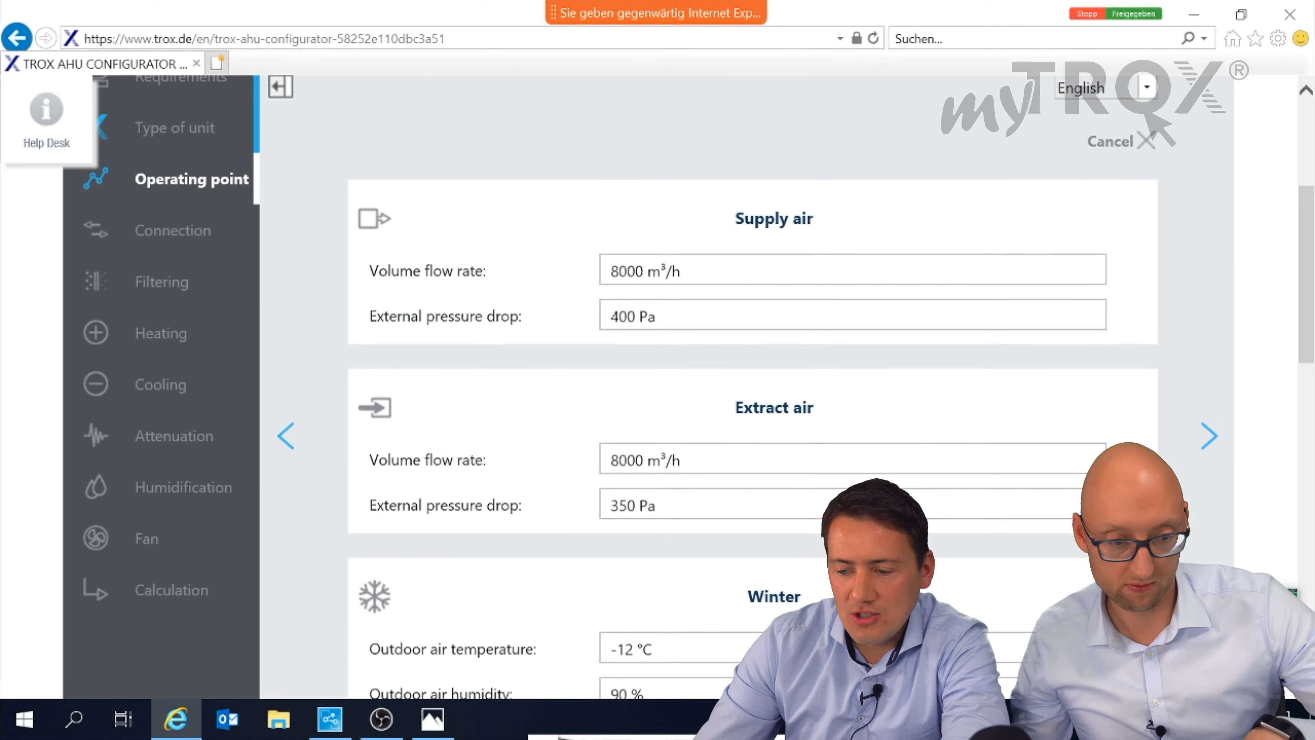
{"action": "left_click", "coordinate": [1218, 438]}
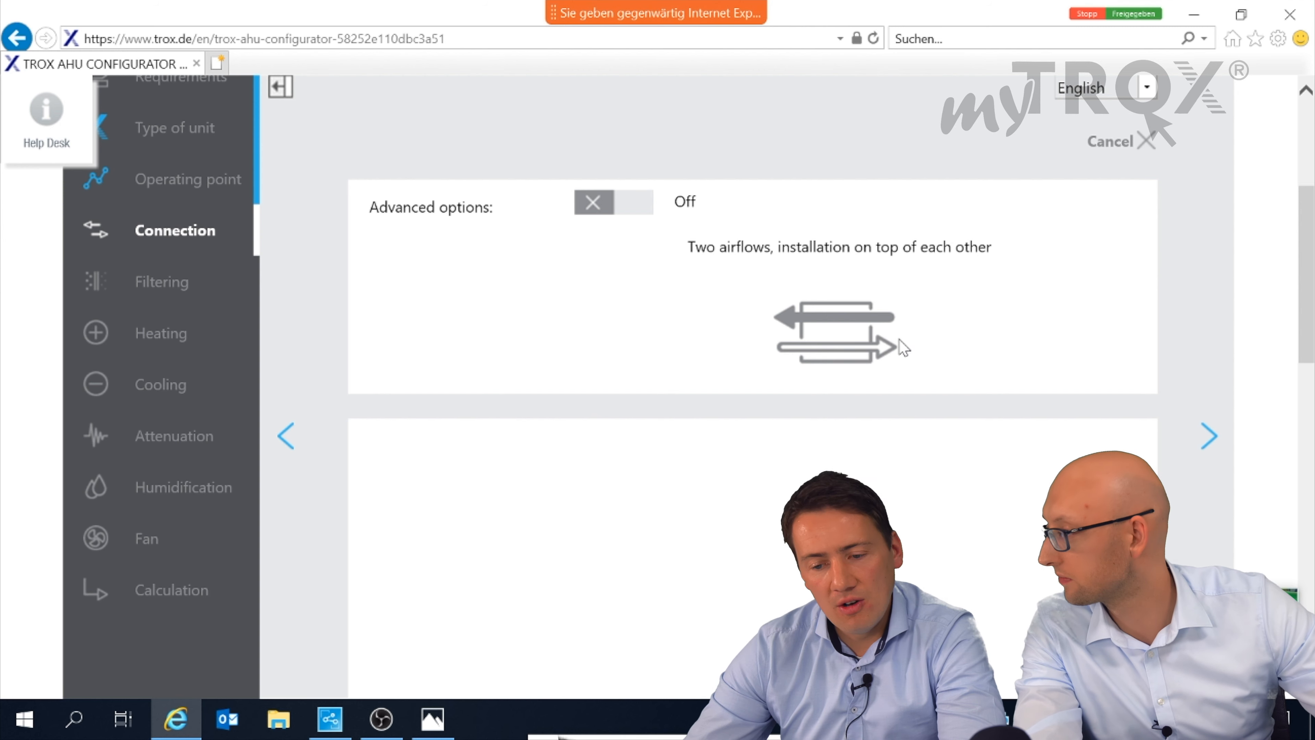
Turn on the advanced connection options, review the connection sides for each airflow and continue to the filtering settings
{"action": "left_click", "coordinate": [629, 210]}
{"action": "scroll", "coordinate": [658, 259], "scroll_direction": "down", "scroll_amount": 2}
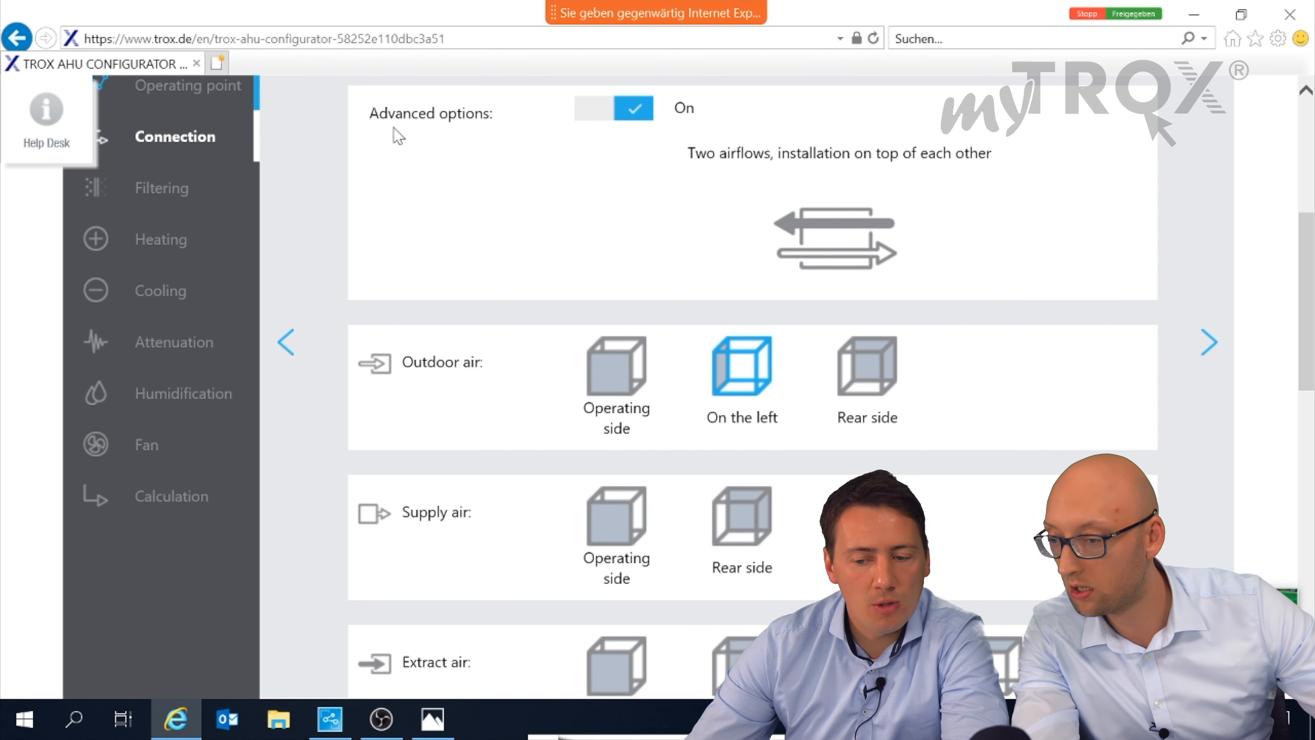
{"action": "scroll", "coordinate": [756, 383], "scroll_direction": "down", "scroll_amount": 2}
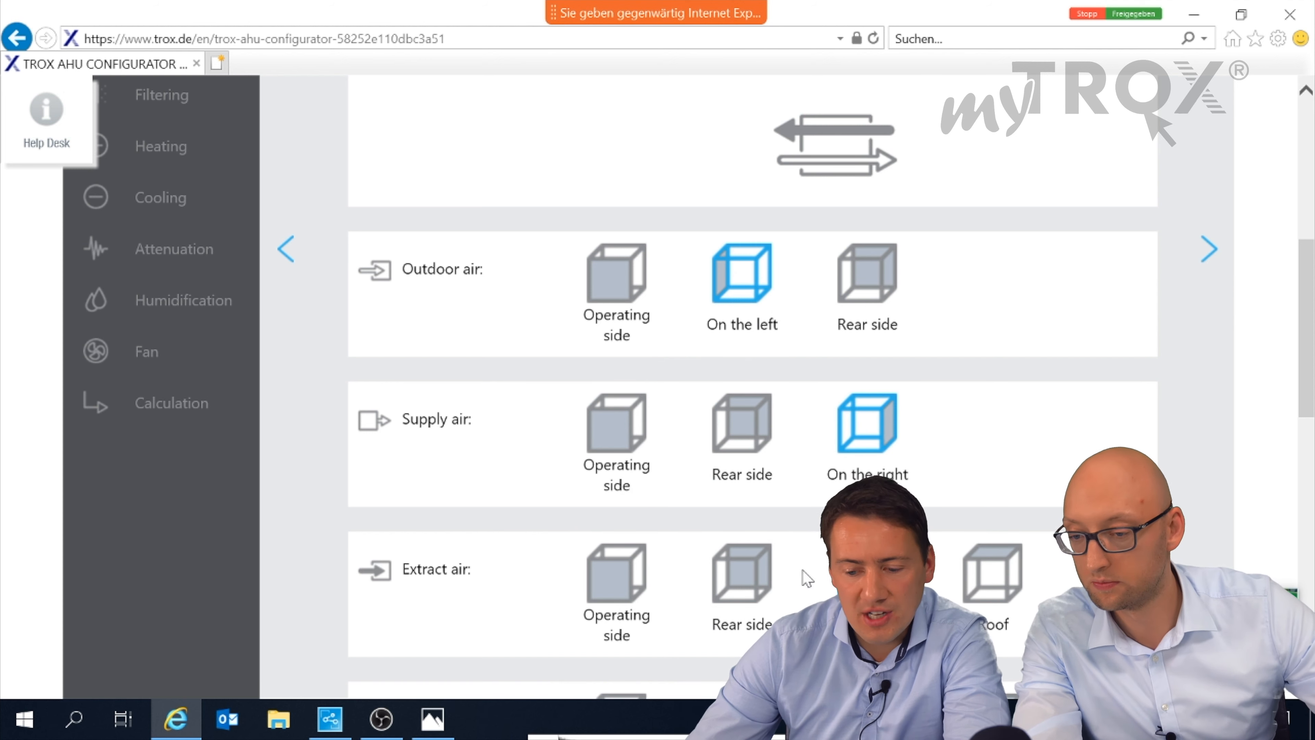
{"action": "scroll", "coordinate": [806, 546], "scroll_direction": "up", "scroll_amount": 4}
{"action": "scroll", "coordinate": [806, 546], "scroll_direction": "down", "scroll_amount": 2}
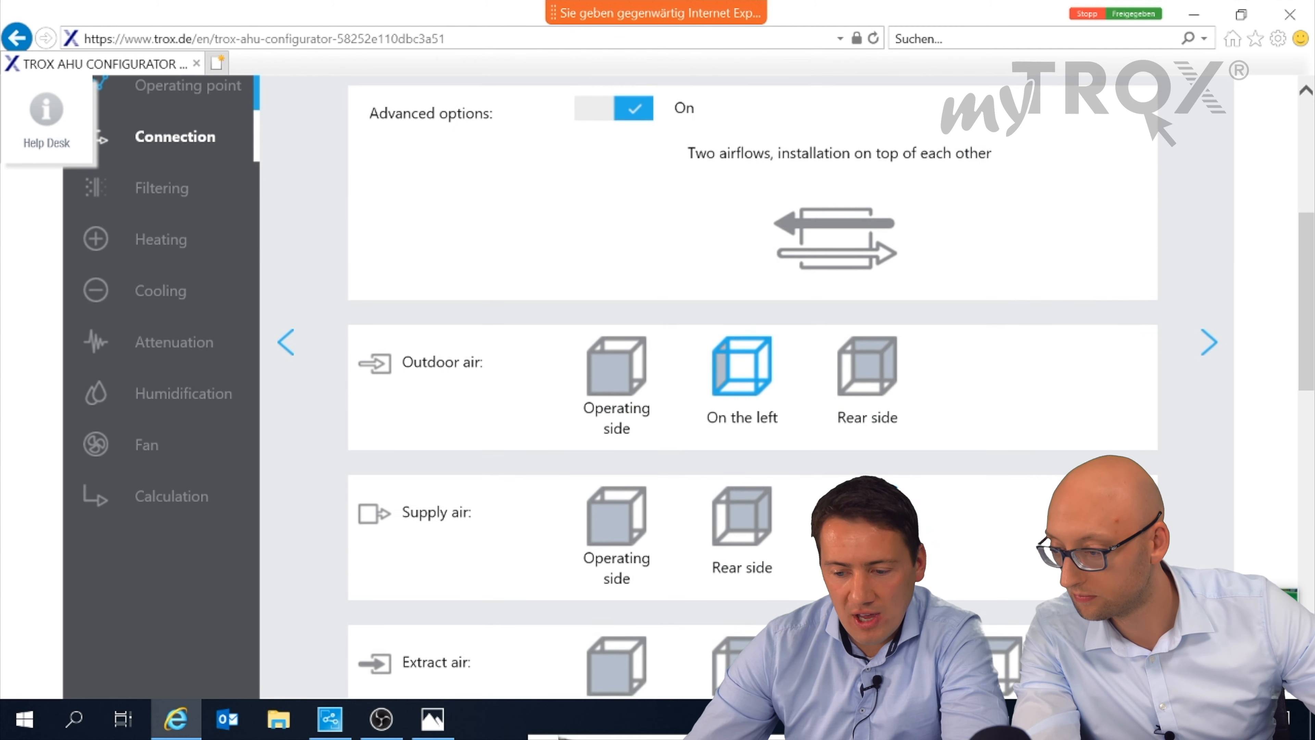
{"action": "scroll", "coordinate": [722, 294], "scroll_direction": "up", "scroll_amount": 3}
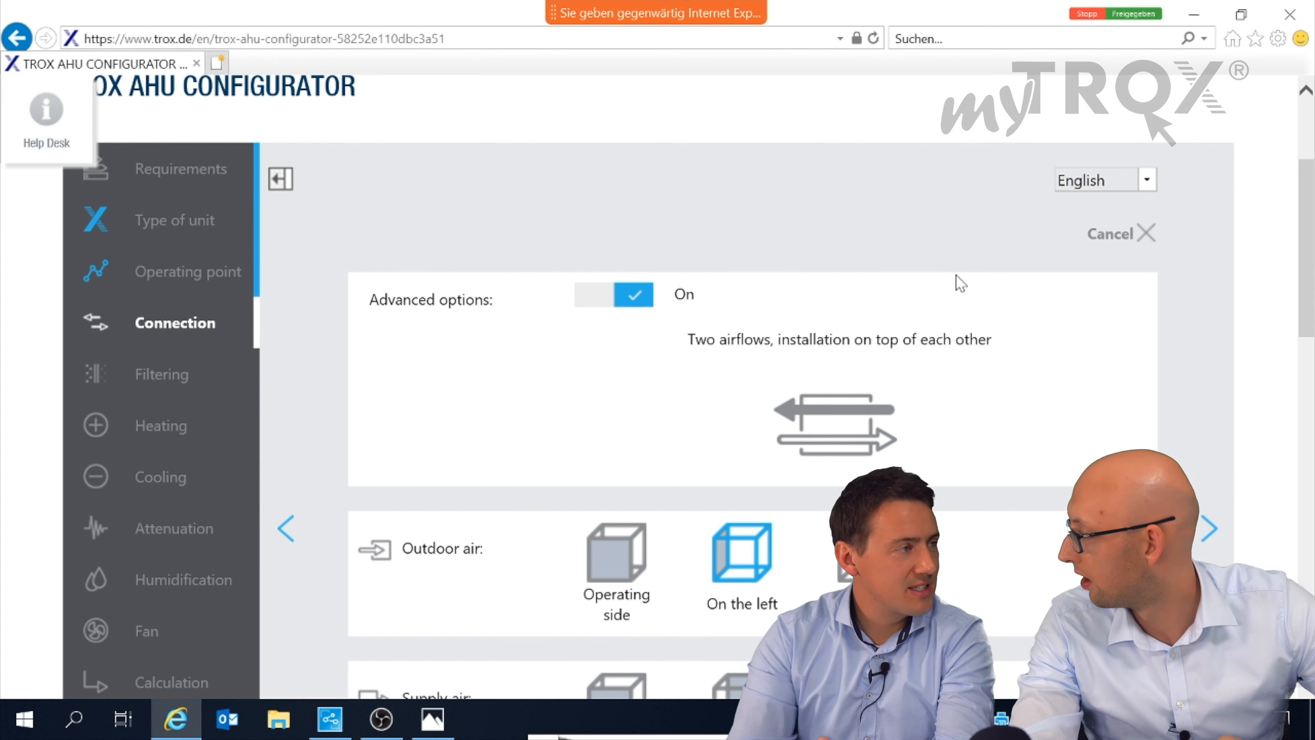
{"action": "left_click", "coordinate": [1209, 530]}
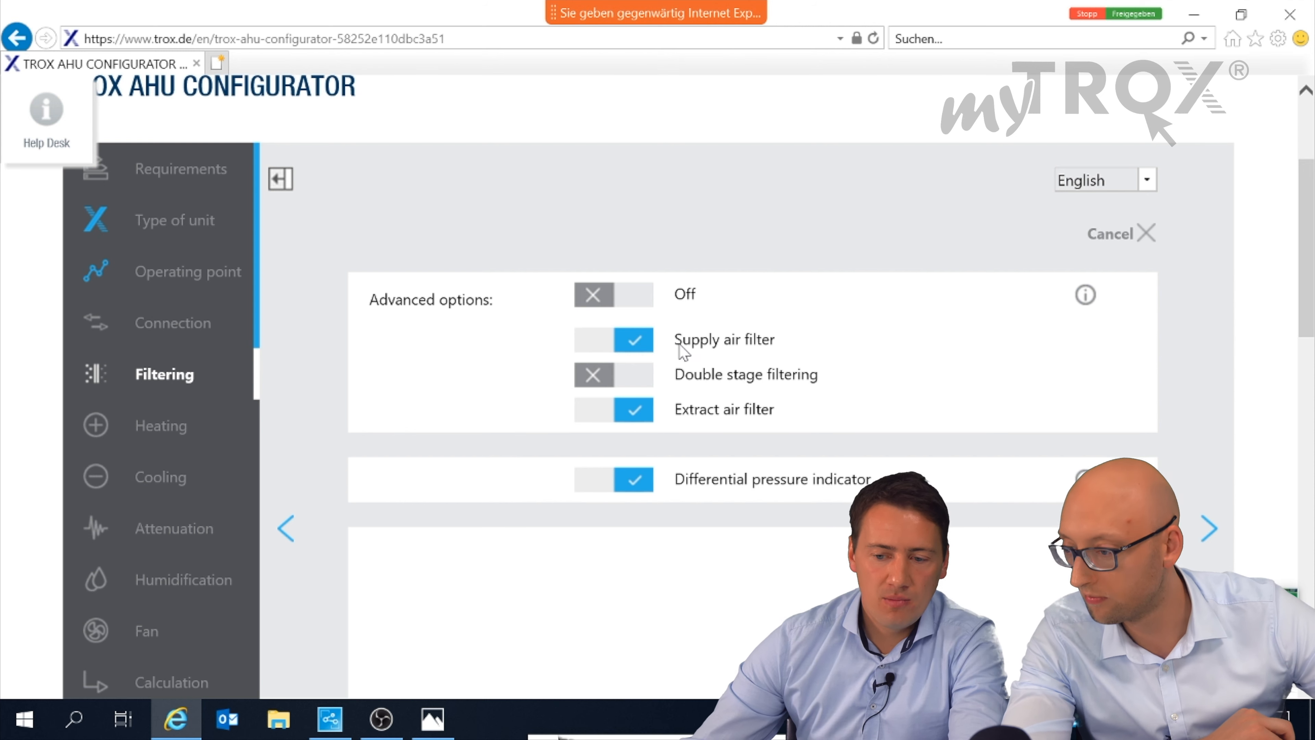
Switch the supply air filter off and back on, turn on the advanced filtering options and review the filter types and classes
{"action": "left_click", "coordinate": [596, 340]}
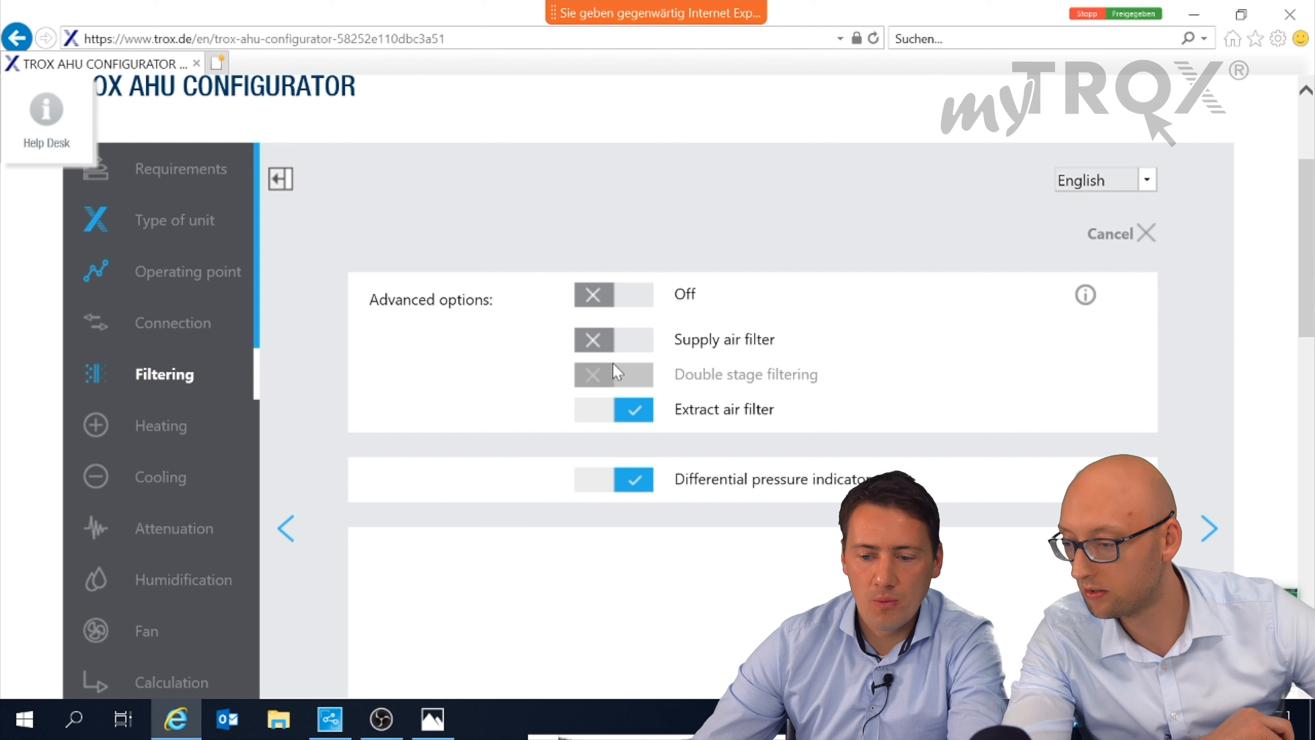
{"action": "left_click", "coordinate": [641, 346]}
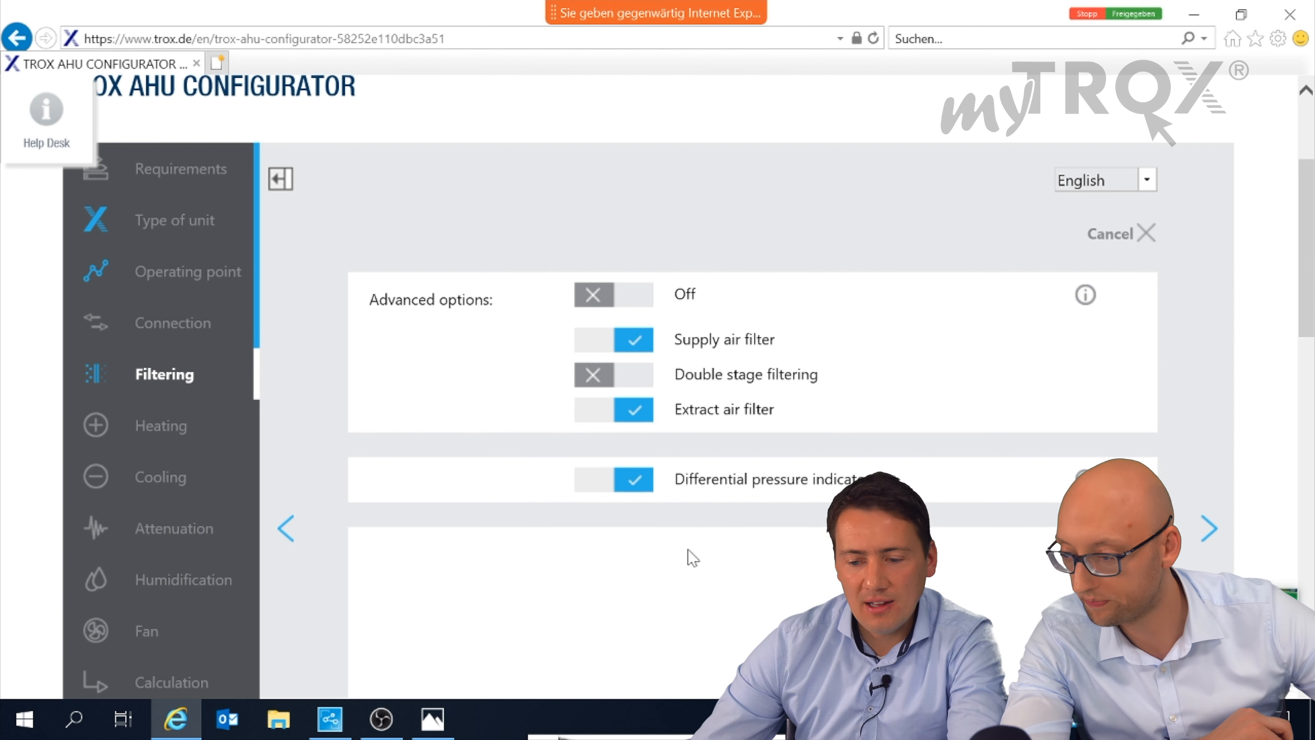
{"action": "left_click", "coordinate": [647, 304]}
{"action": "scroll", "coordinate": [694, 362], "scroll_direction": "down", "scroll_amount": 5}
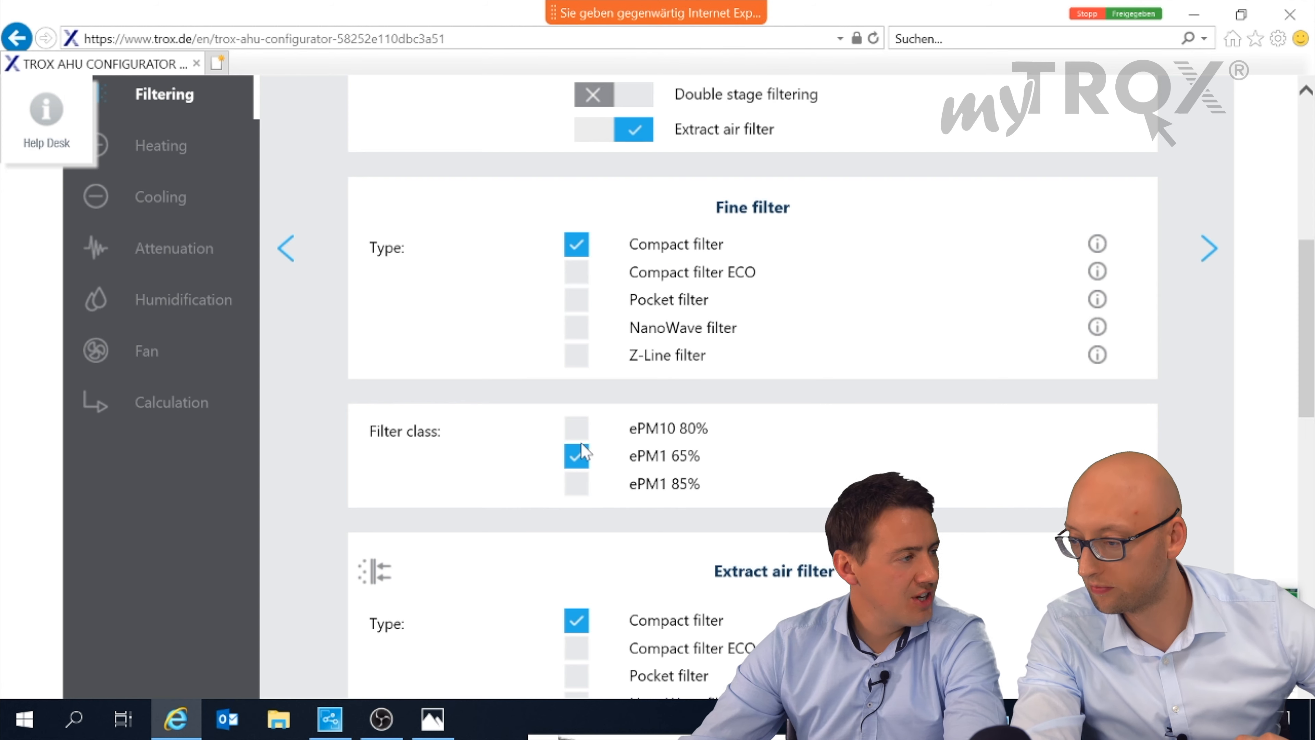
{"action": "scroll", "coordinate": [590, 461], "scroll_direction": "up", "scroll_amount": 10}
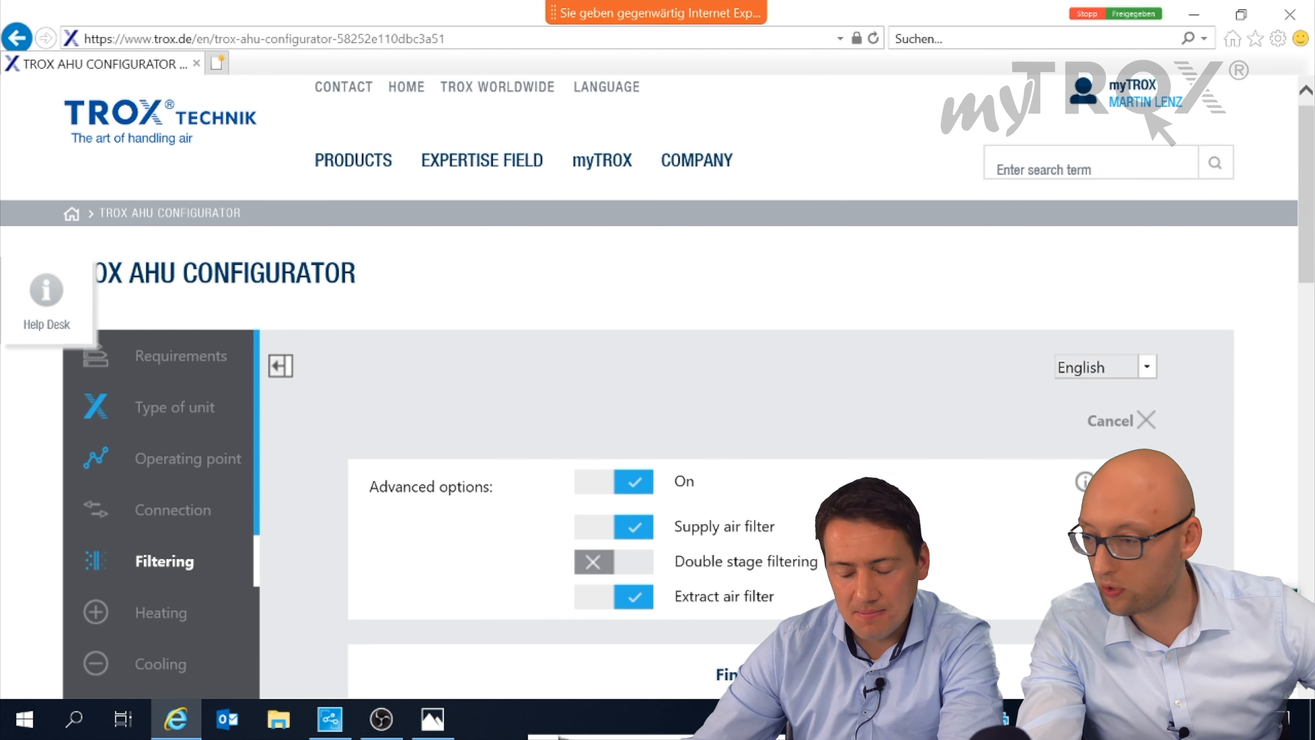
{"action": "scroll", "coordinate": [658, 384], "scroll_direction": "down", "scroll_amount": 3}
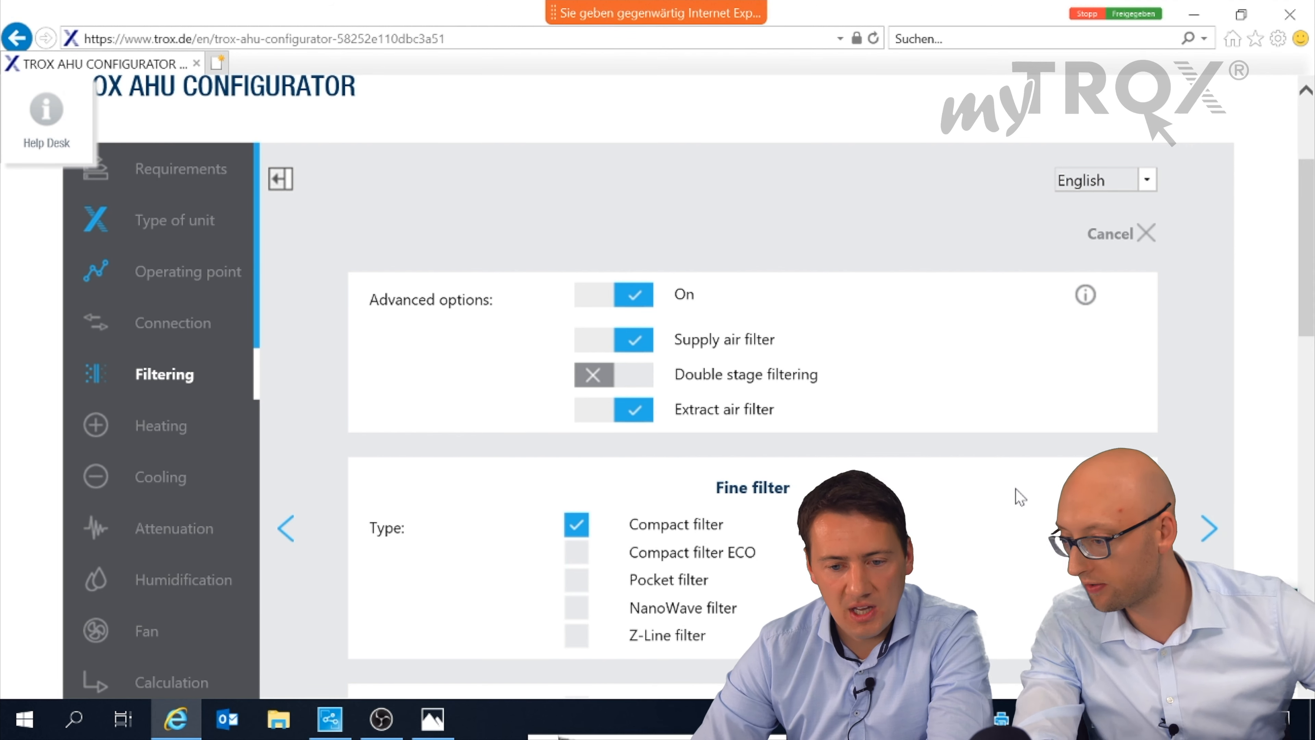
Revisit the connection settings, return to filtering and continue to the heating settings
{"action": "left_click", "coordinate": [161, 332]}
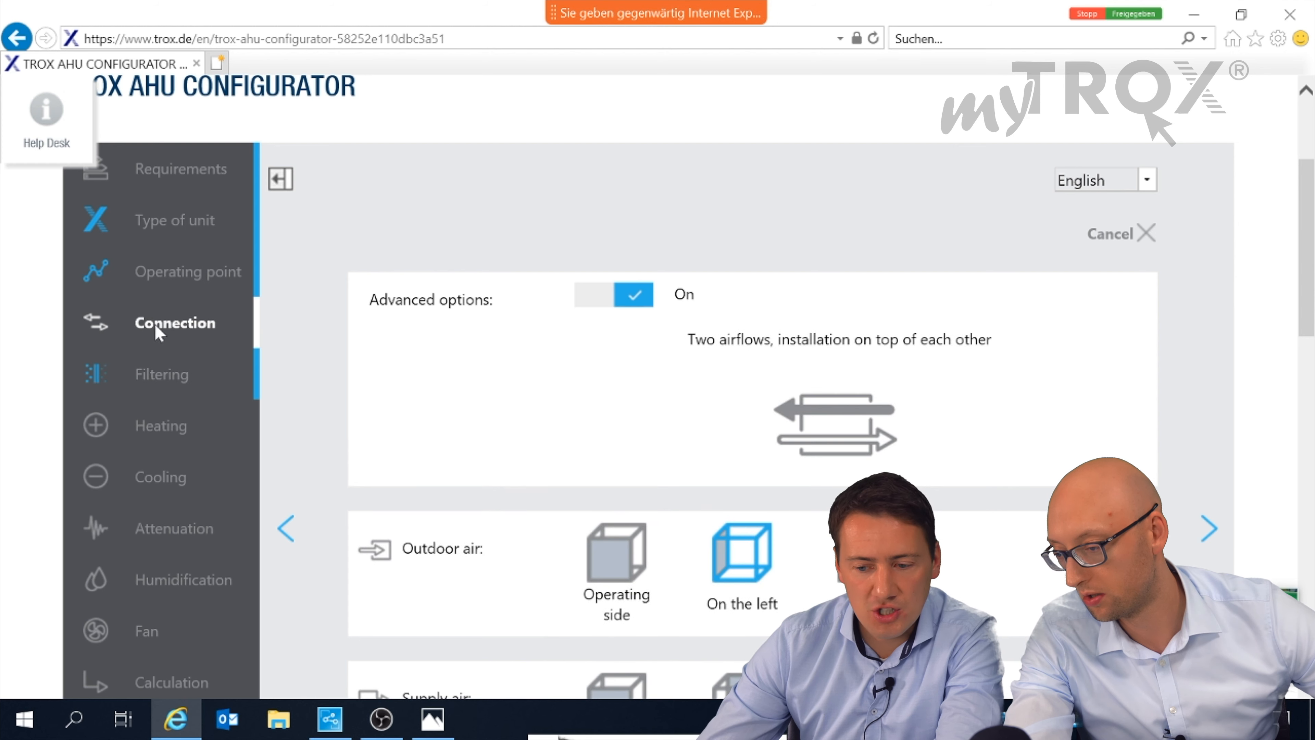
{"action": "left_click", "coordinate": [161, 375]}
{"action": "scroll", "coordinate": [518, 383], "scroll_direction": "down", "scroll_amount": 3}
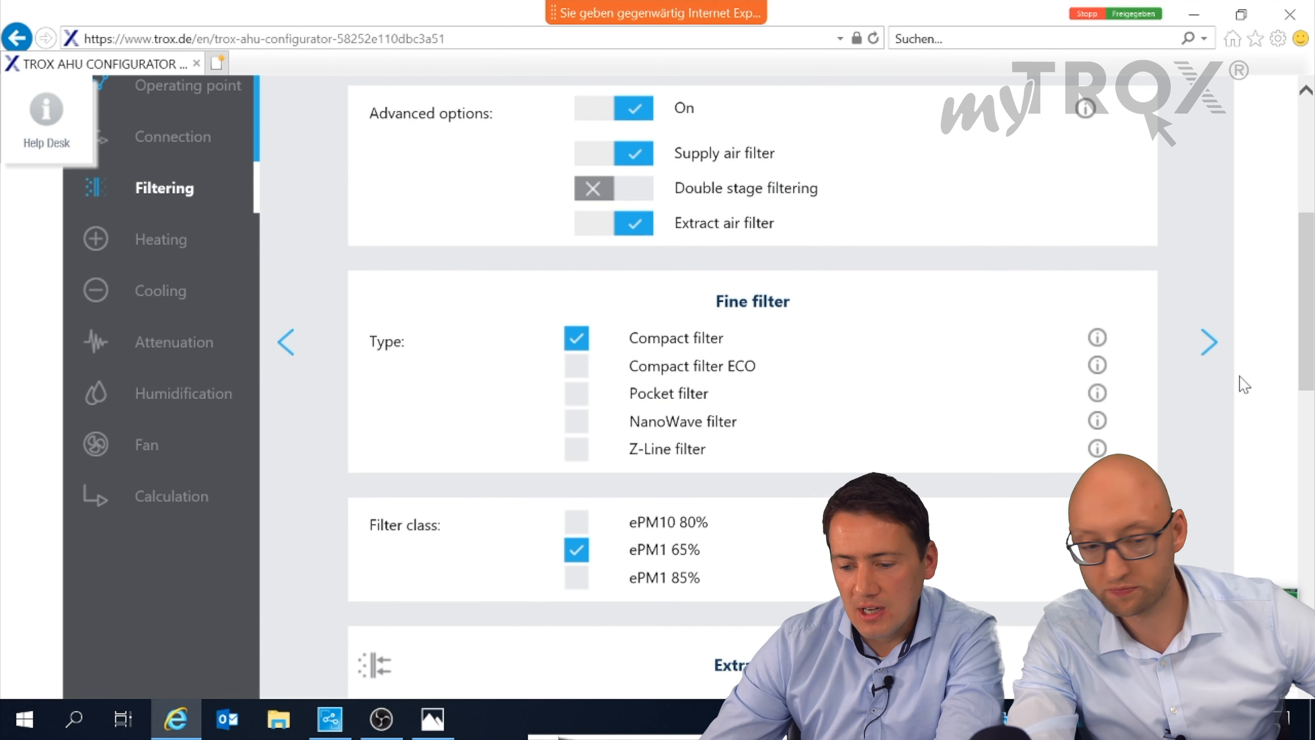
{"action": "left_click", "coordinate": [1211, 350]}
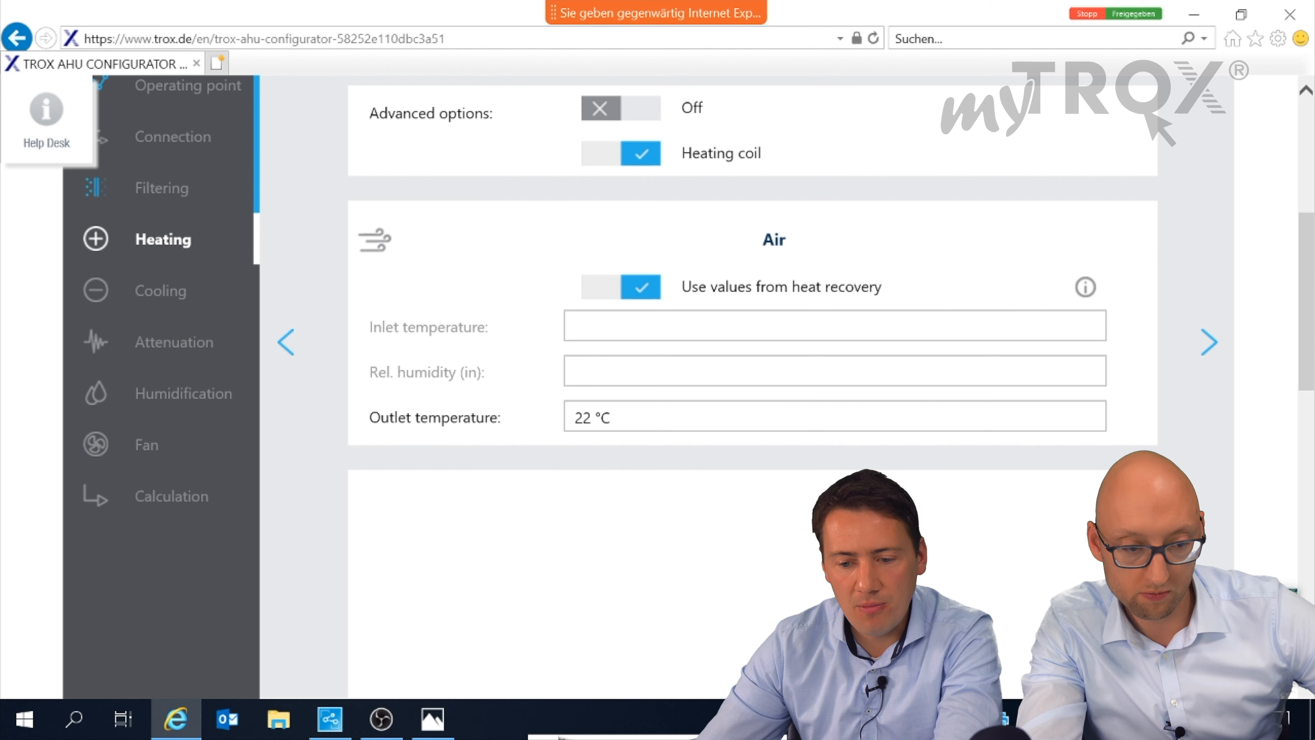
Turn on the advanced heating options, check the heating coil's air and operating fluid temperatures and continue to the cooling settings
{"action": "scroll", "coordinate": [555, 428], "scroll_direction": "down", "scroll_amount": 2}
{"action": "scroll", "coordinate": [557, 428], "scroll_direction": "up", "scroll_amount": 2}
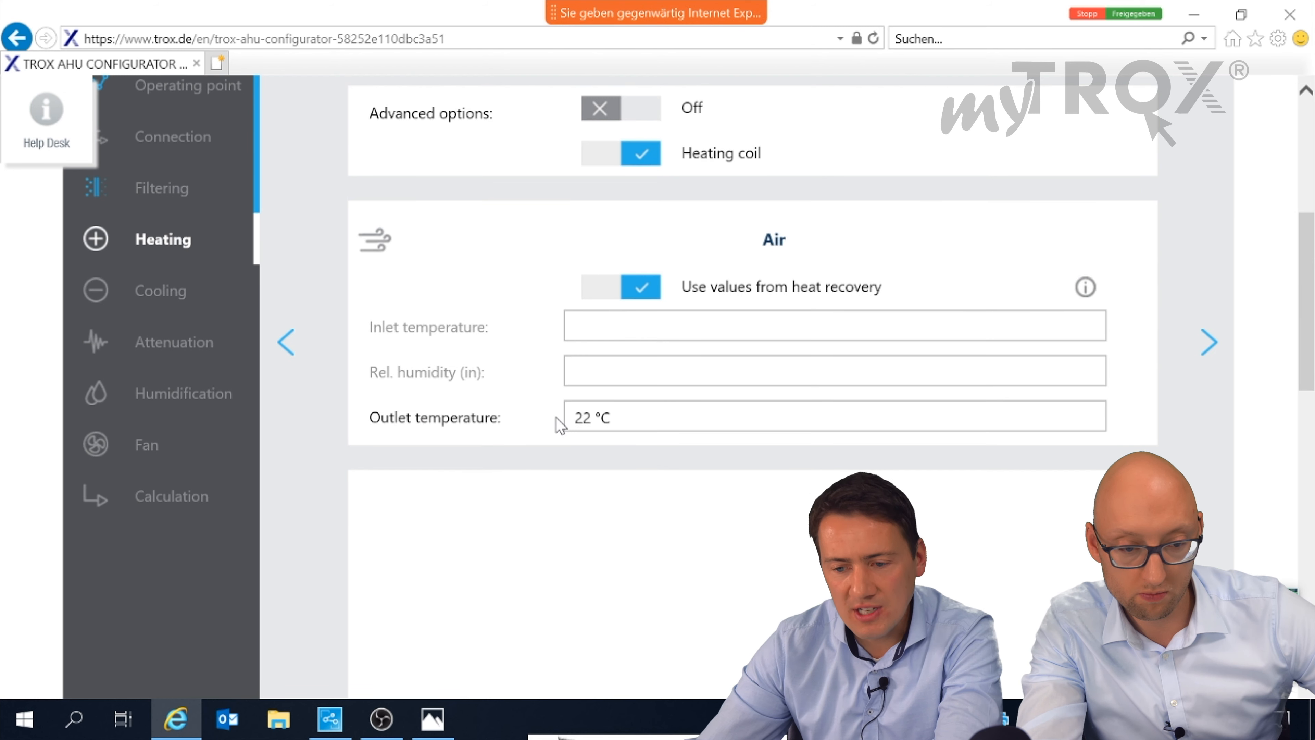
{"action": "scroll", "coordinate": [560, 425], "scroll_direction": "up", "scroll_amount": 2}
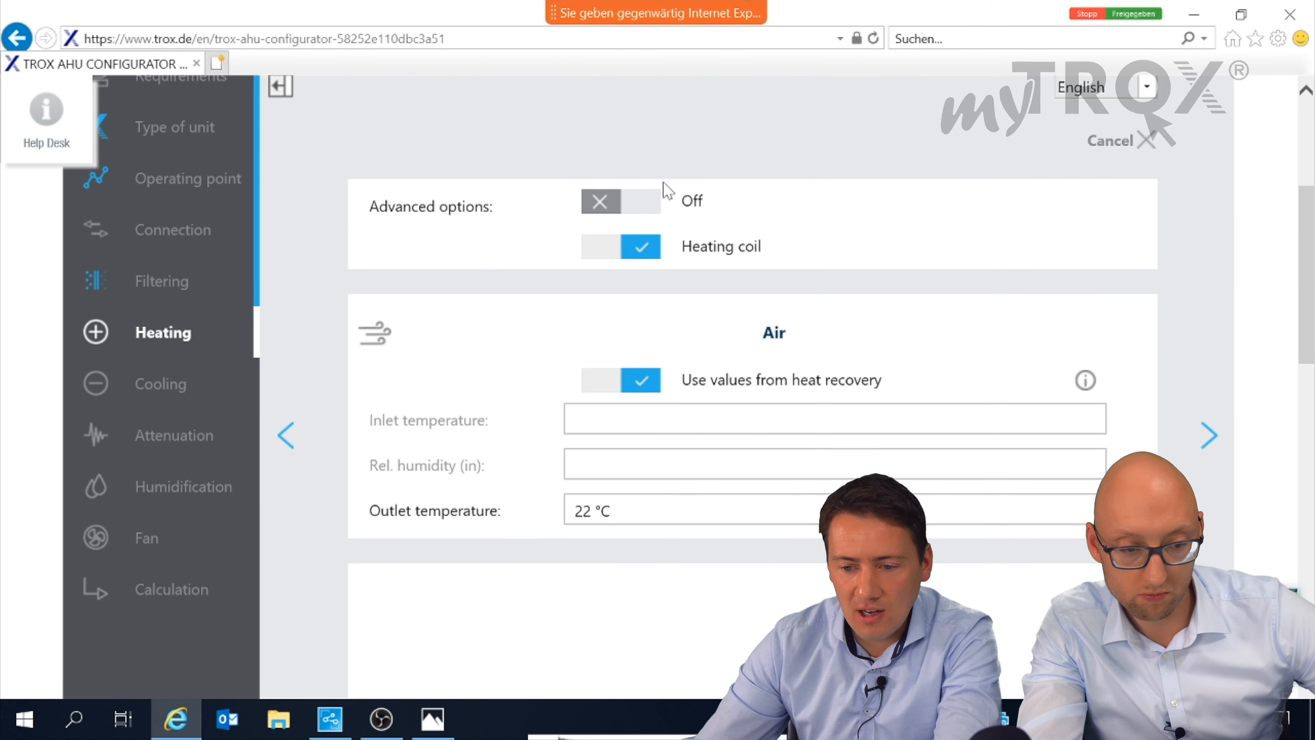
{"action": "left_click", "coordinate": [642, 203]}
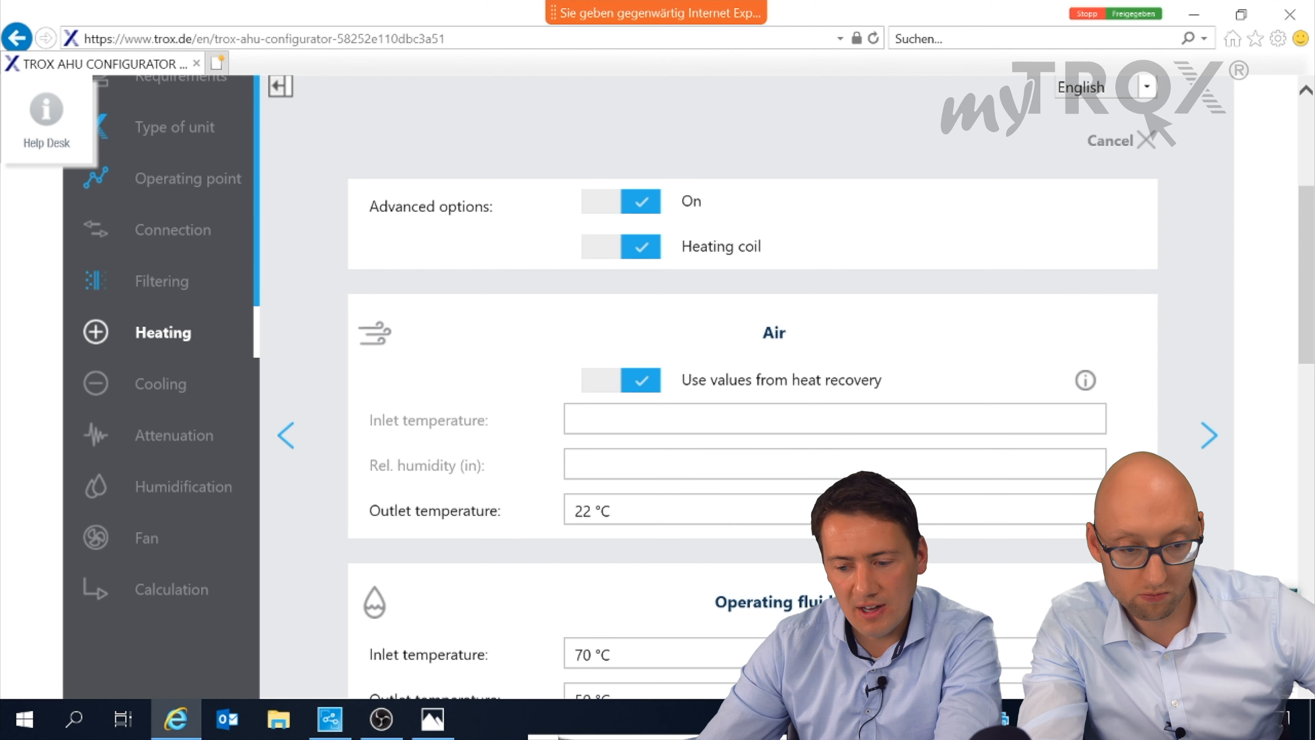
{"action": "scroll", "coordinate": [772, 627], "scroll_direction": "down", "scroll_amount": 2}
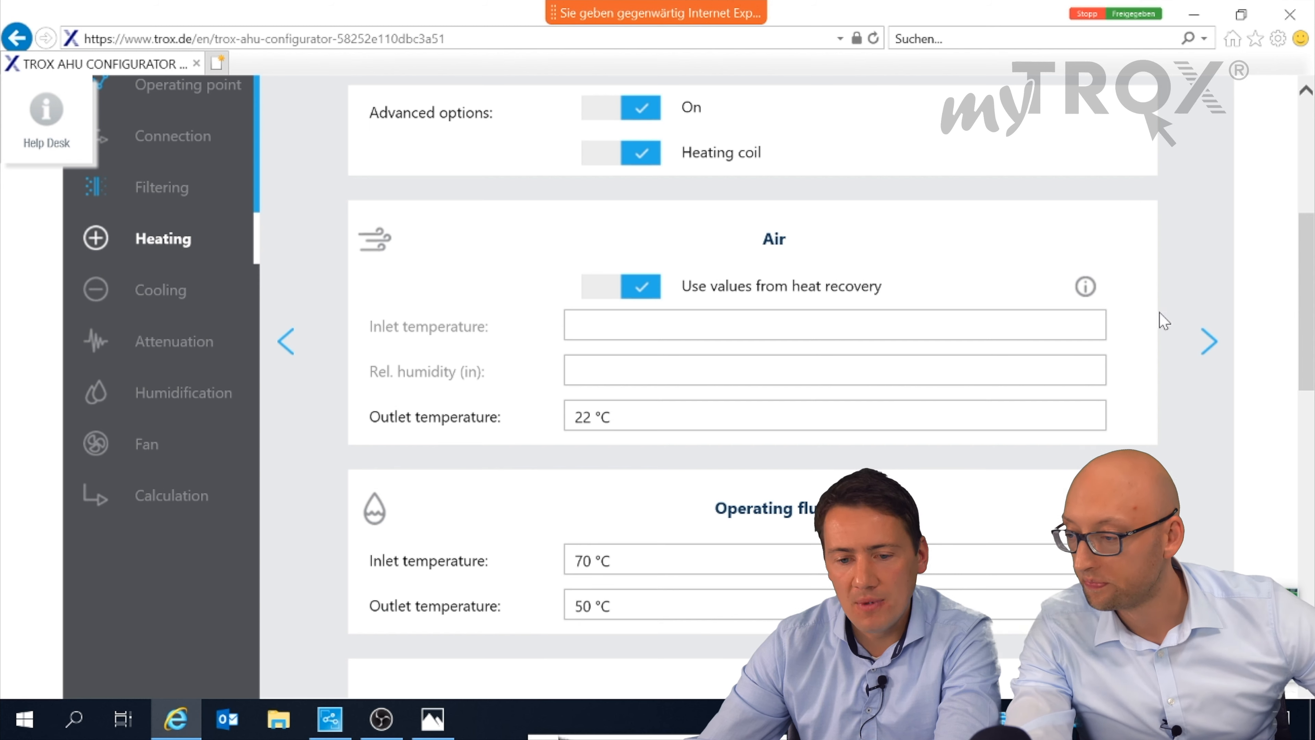
{"action": "left_click", "coordinate": [1212, 345]}
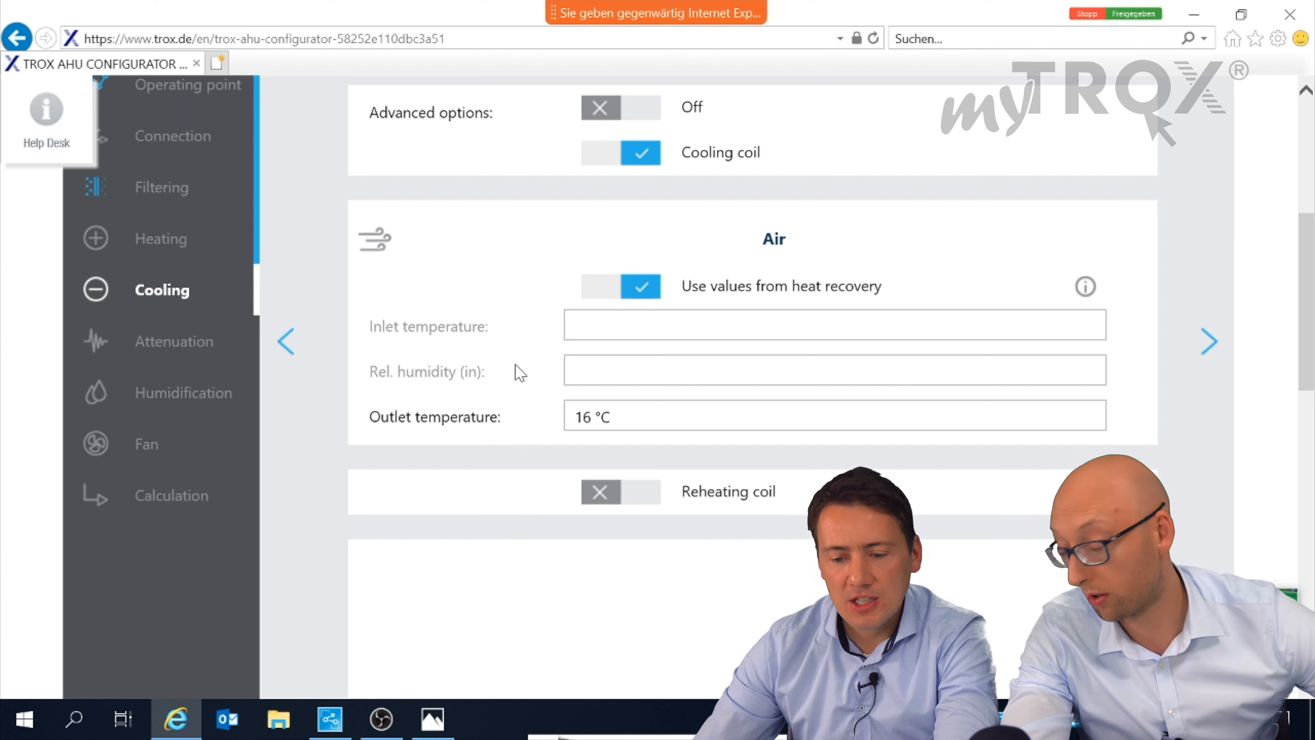
Set the cooling coil's air outlet temperature to 18 °C and turn on the advanced cooling options
{"action": "left_click", "coordinate": [592, 417]}
{"action": "left_click_drag", "start_coordinate": [592, 417], "coordinate": [546, 420]}
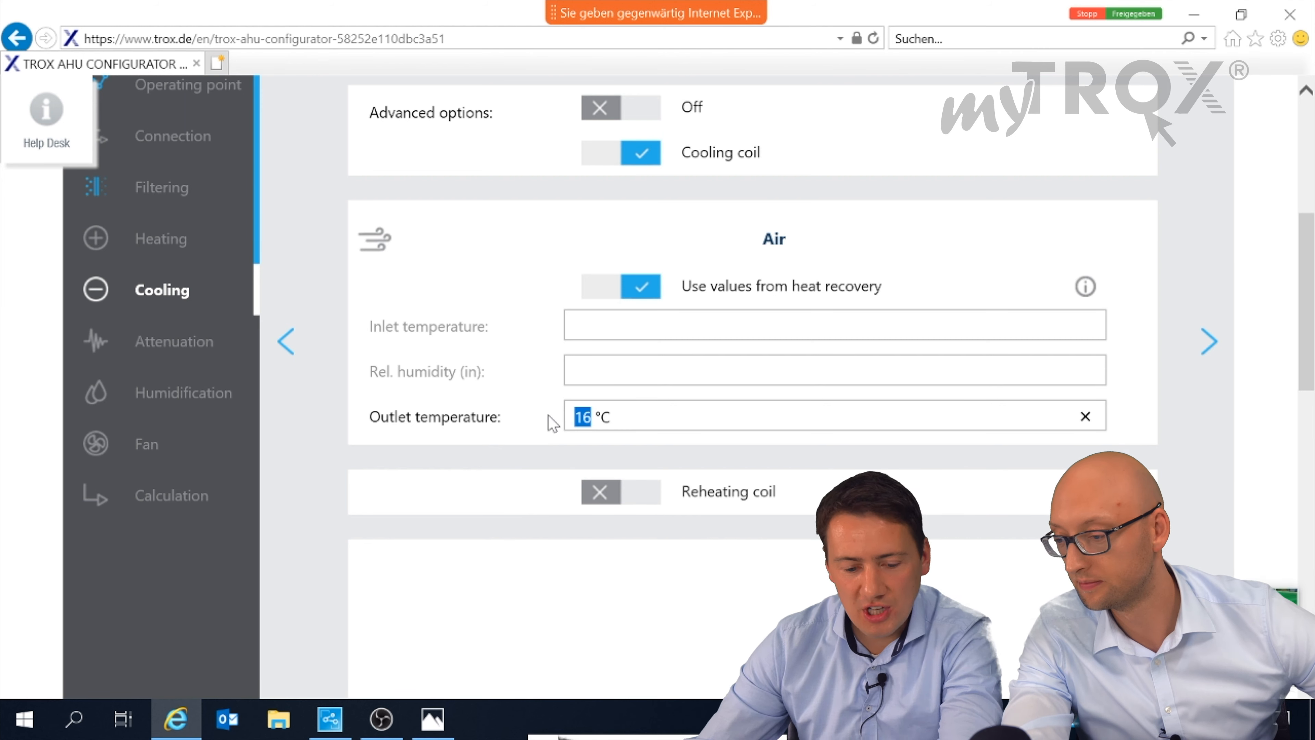
{"action": "type", "text": "18"}
{"action": "left_click", "coordinate": [844, 210]}
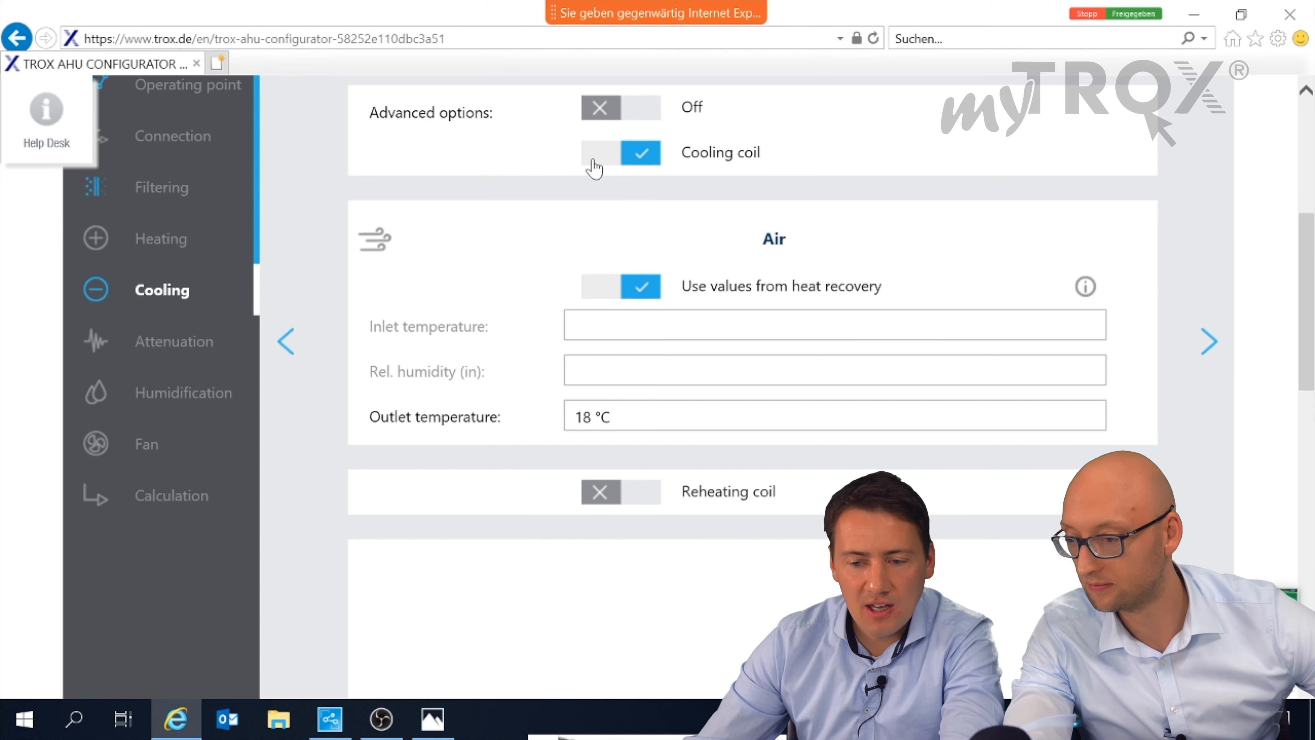
{"action": "left_click", "coordinate": [648, 110]}
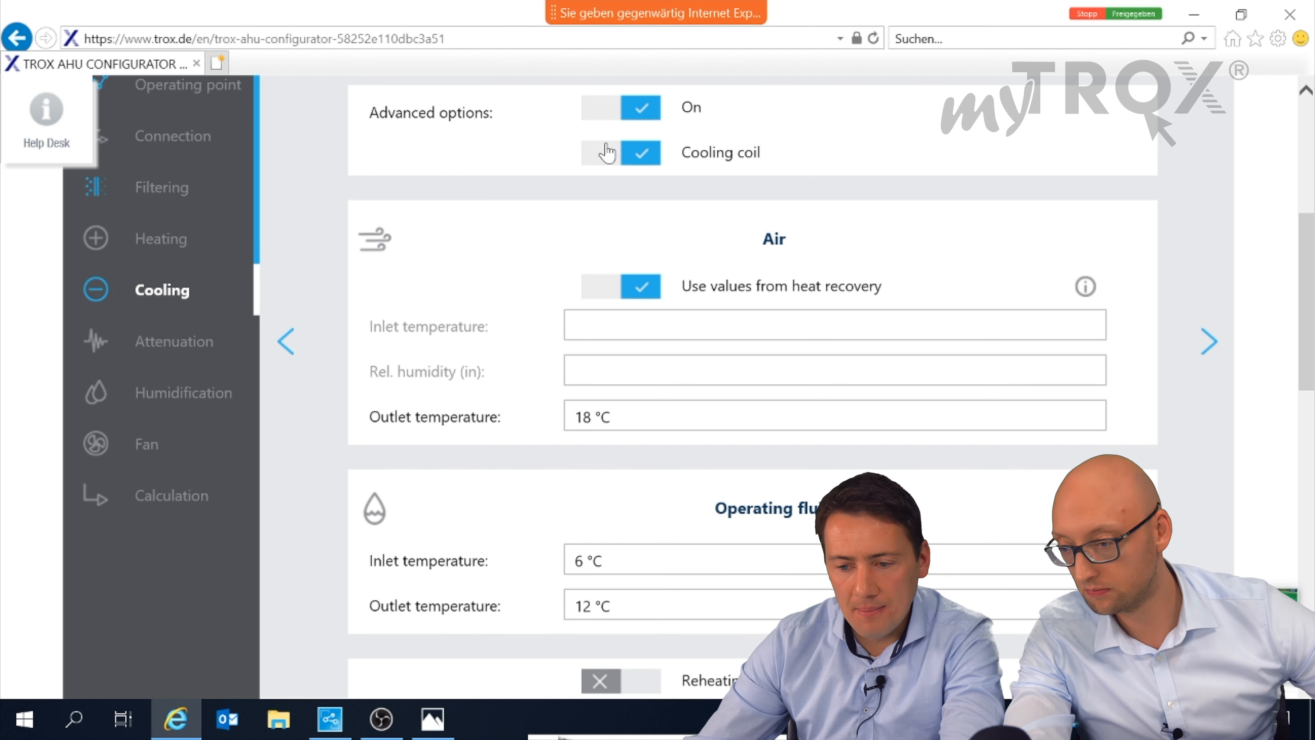
Continue to the attenuation settings and switch off the outdoor air and exhaust air attenuators
{"action": "left_click", "coordinate": [1207, 343]}
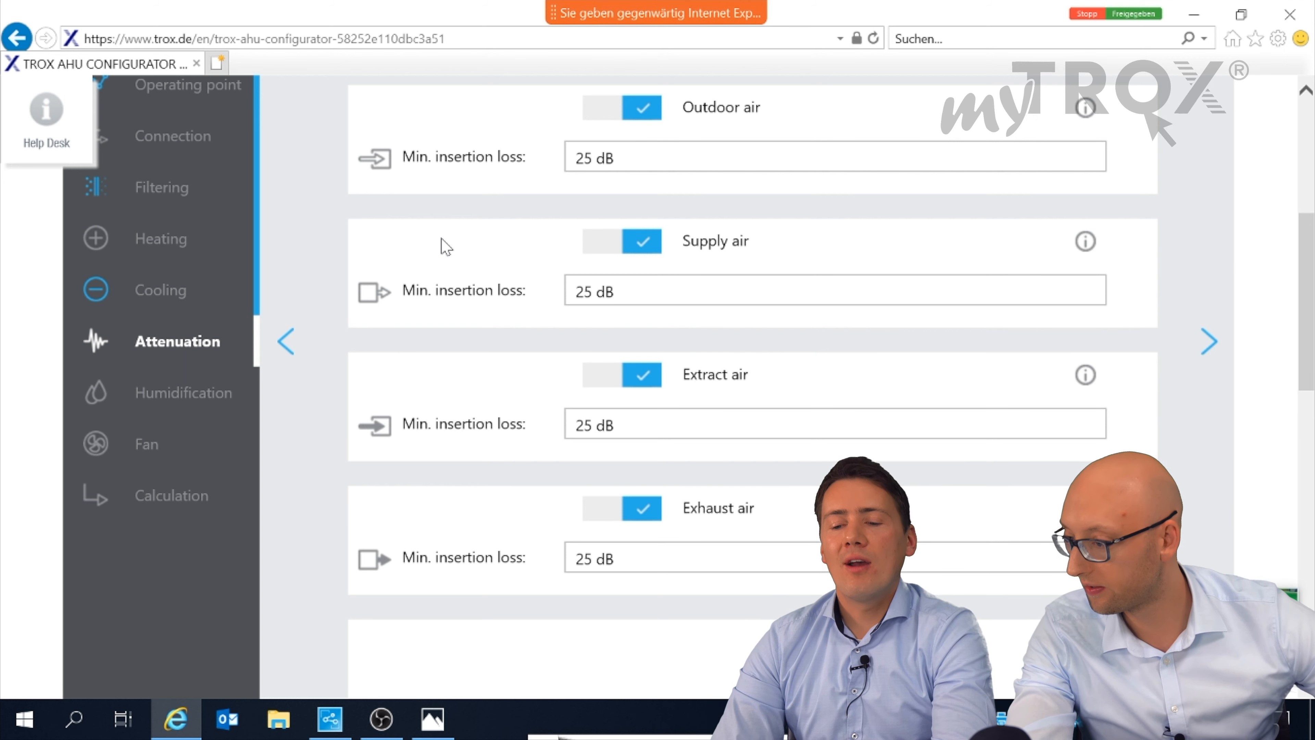
{"action": "left_click", "coordinate": [612, 116]}
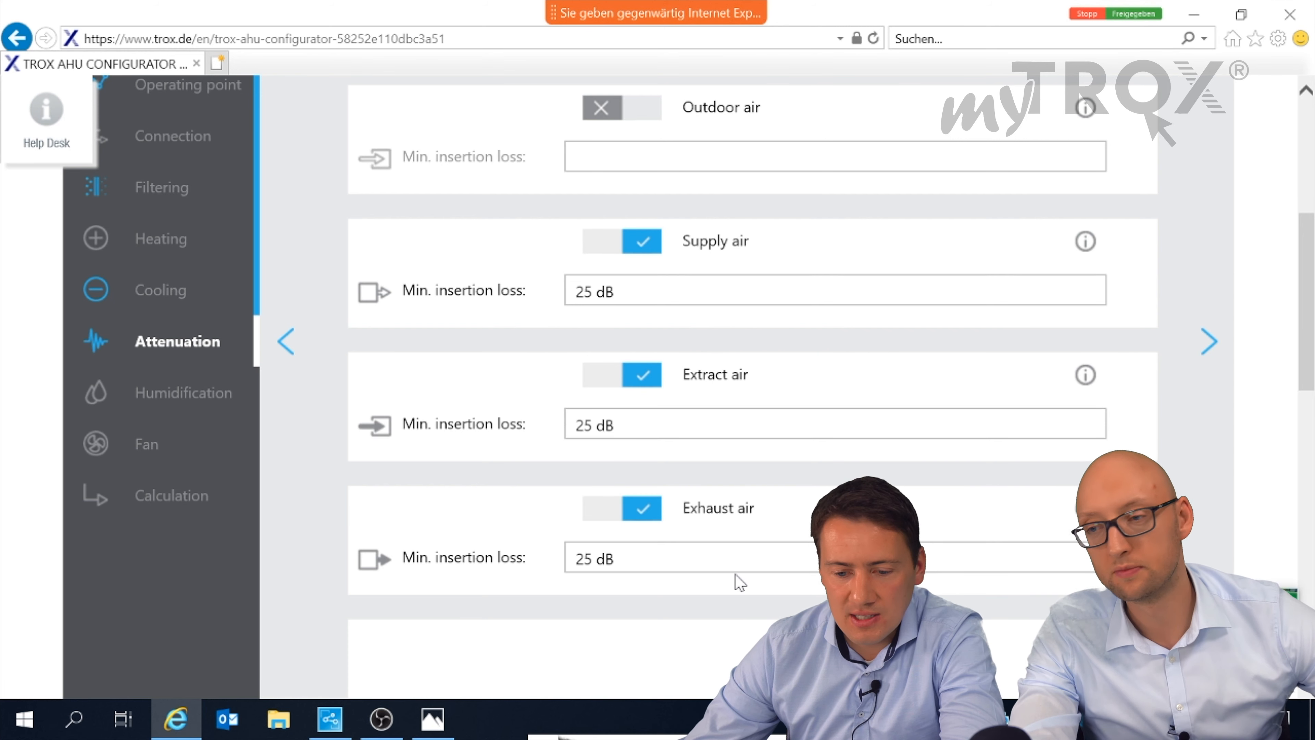
{"action": "left_click", "coordinate": [616, 509]}
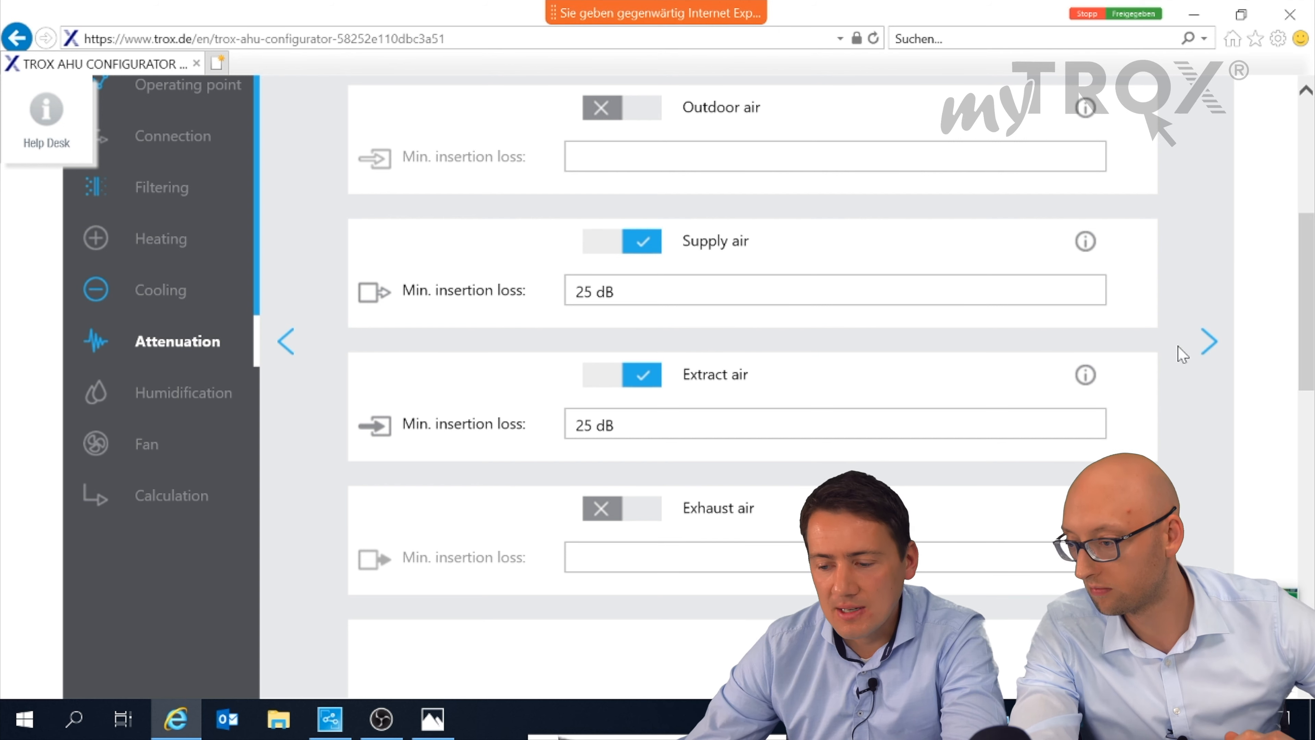
Continue to the humidification settings and switch the humidifier on and back off
{"action": "left_click", "coordinate": [1212, 345]}
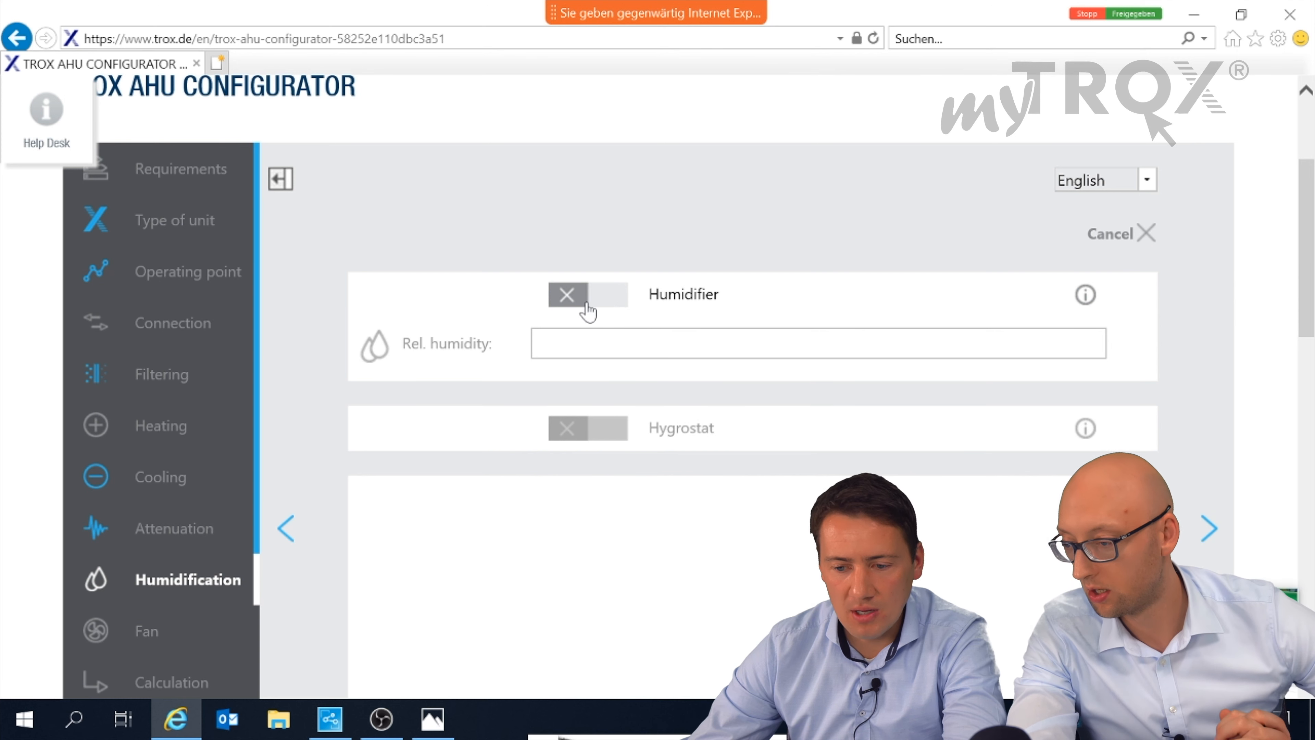
{"action": "left_click", "coordinate": [609, 310]}
{"action": "left_click", "coordinate": [573, 303]}
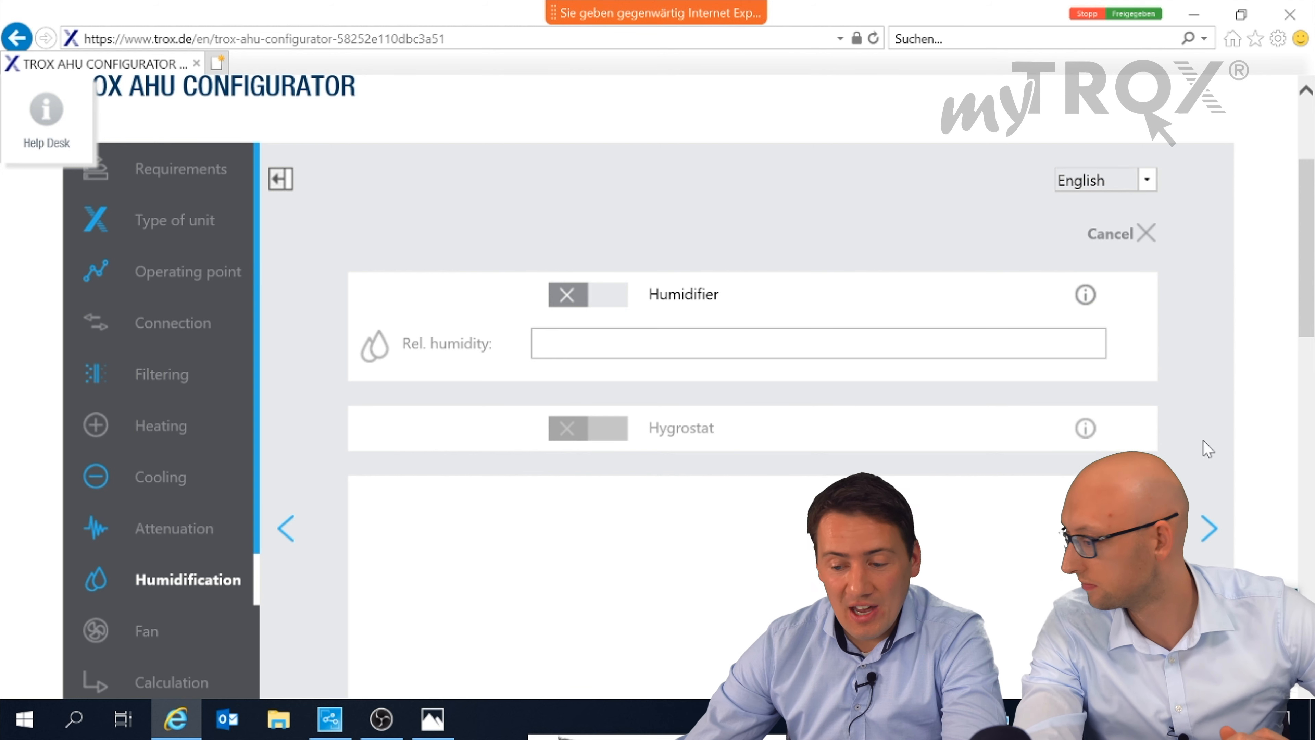
Continue to the fan settings, turn on the advanced options to view the fan types and turn them off again
{"action": "left_click", "coordinate": [1204, 527]}
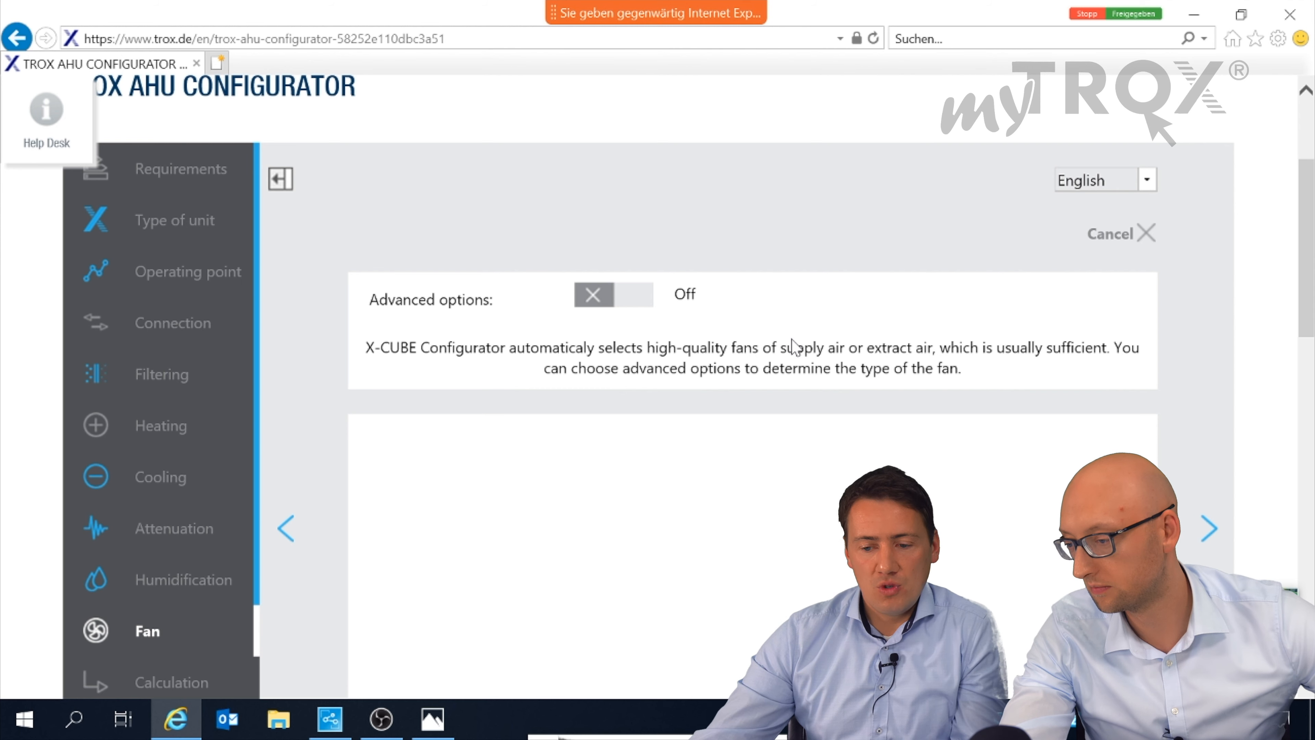
{"action": "left_click", "coordinate": [658, 305]}
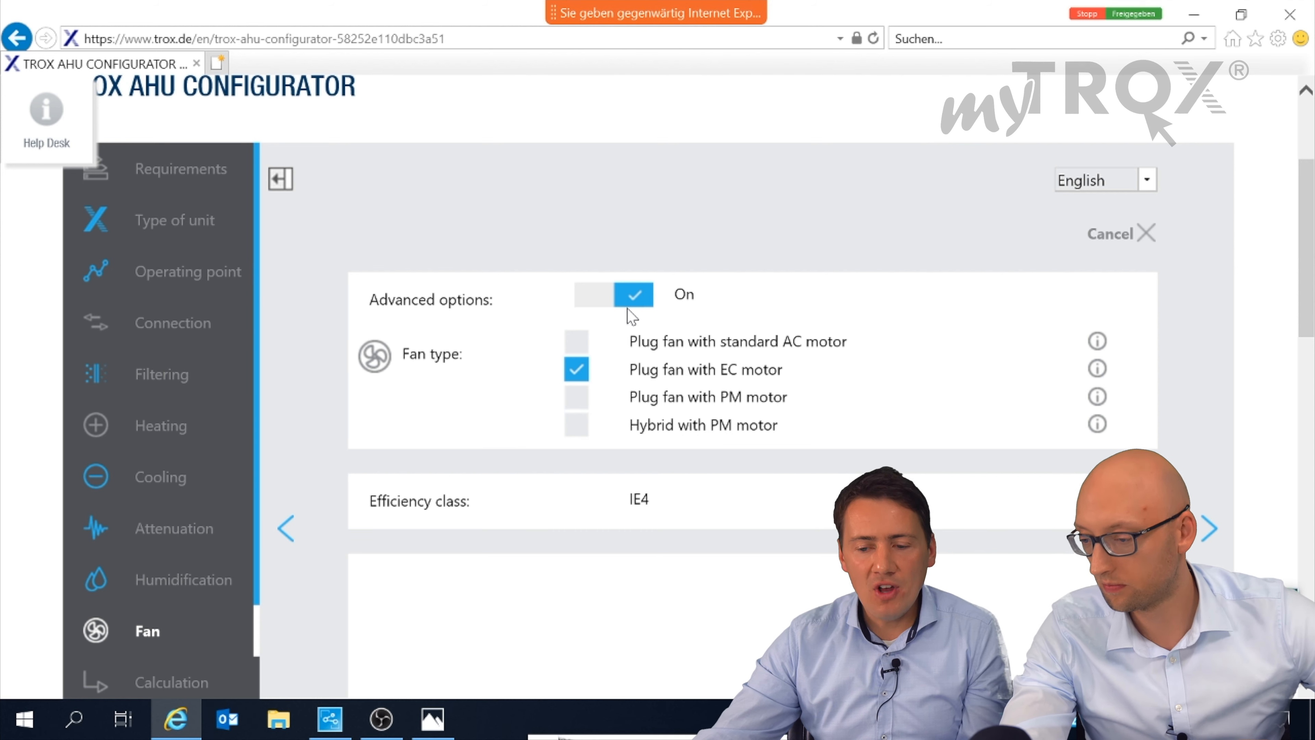
{"action": "left_click", "coordinate": [595, 299]}
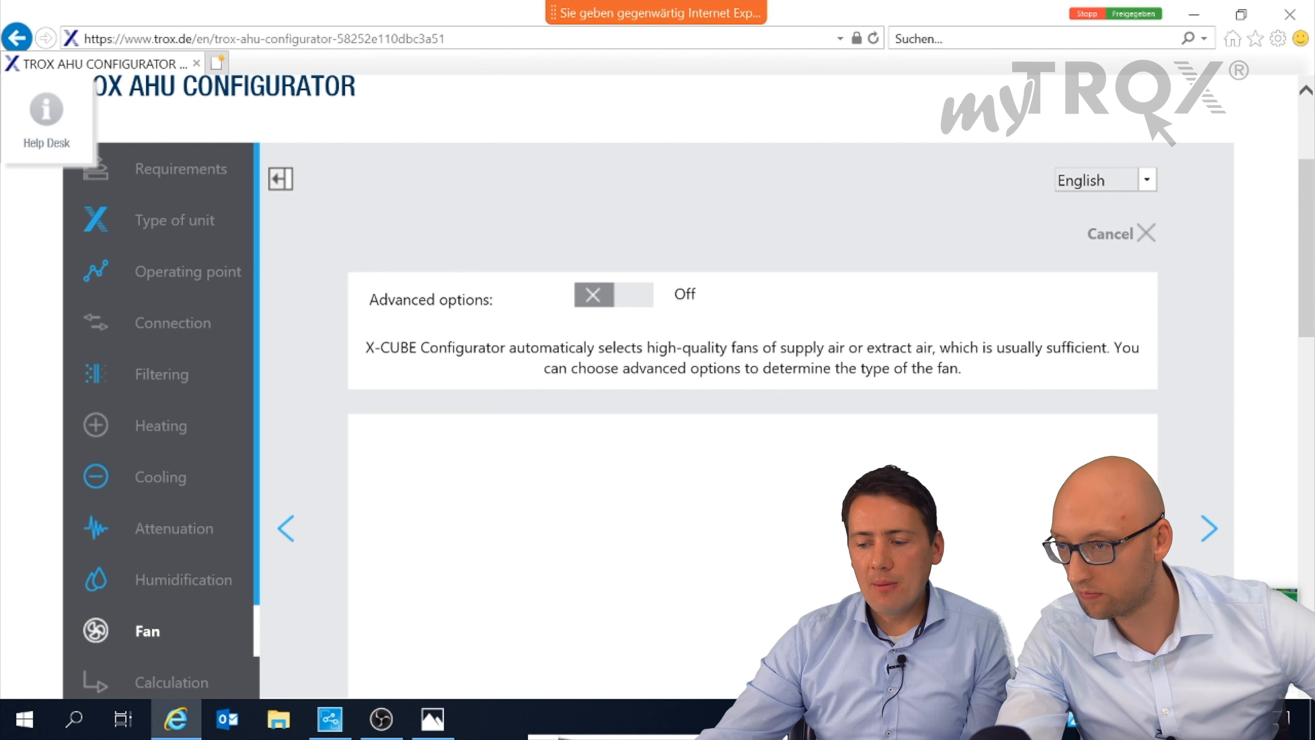
Continue to the calculation stage and run the calculation of the configured unit
{"action": "scroll", "coordinate": [1206, 528], "scroll_direction": "down", "scroll_amount": 2}
{"action": "left_click", "coordinate": [1209, 435]}
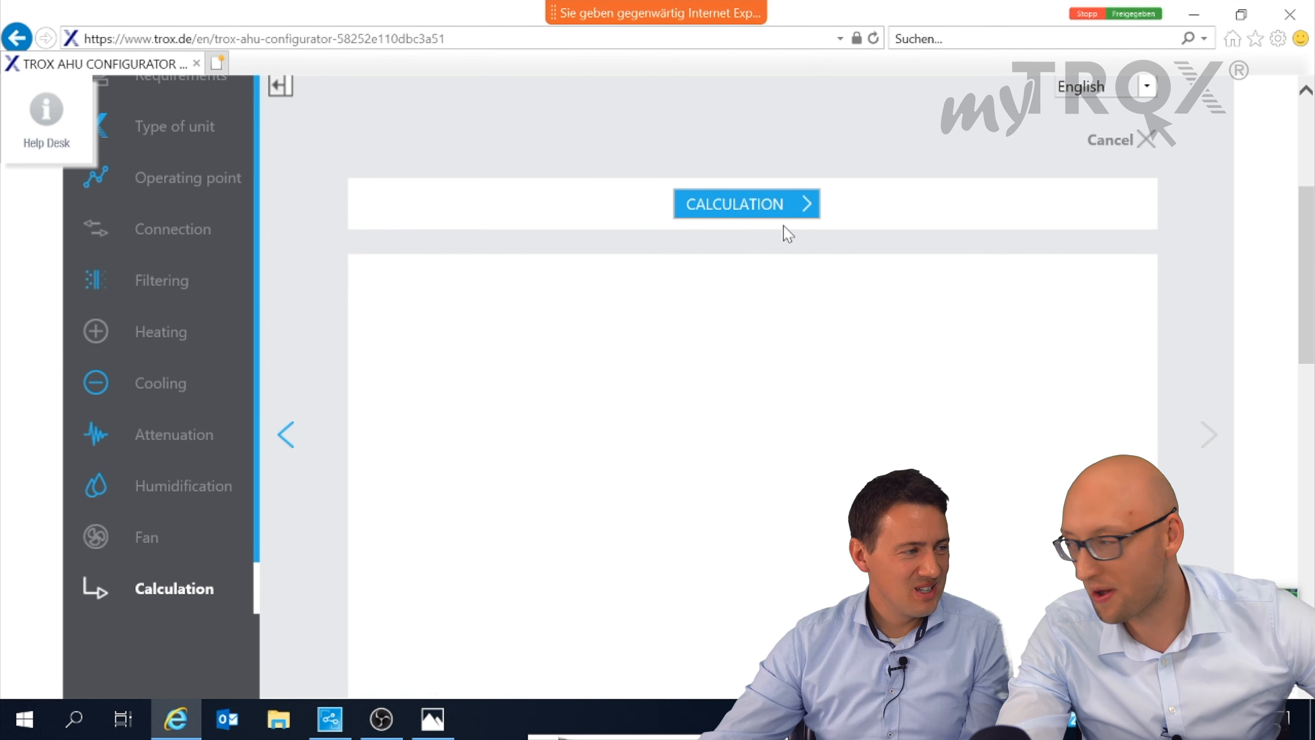
{"action": "scroll", "coordinate": [771, 469], "scroll_direction": "down", "scroll_amount": 2}
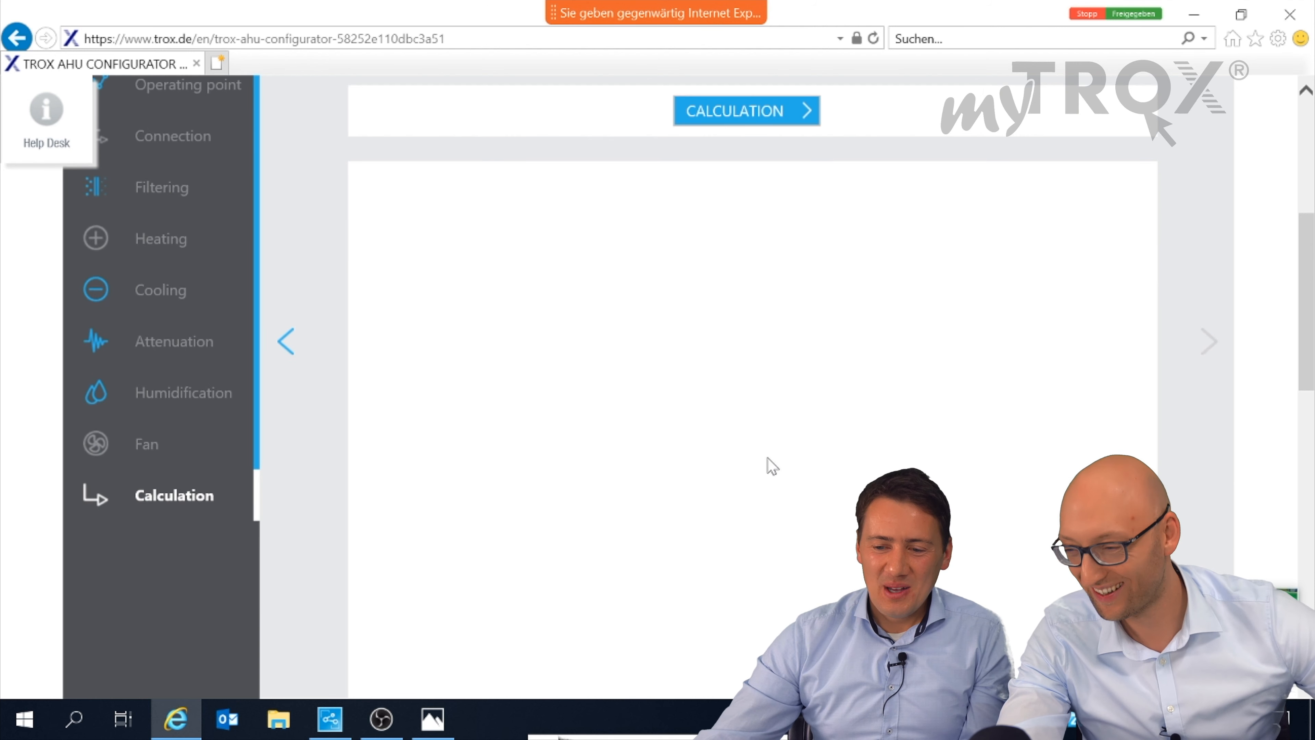
{"action": "left_click", "coordinate": [787, 111]}
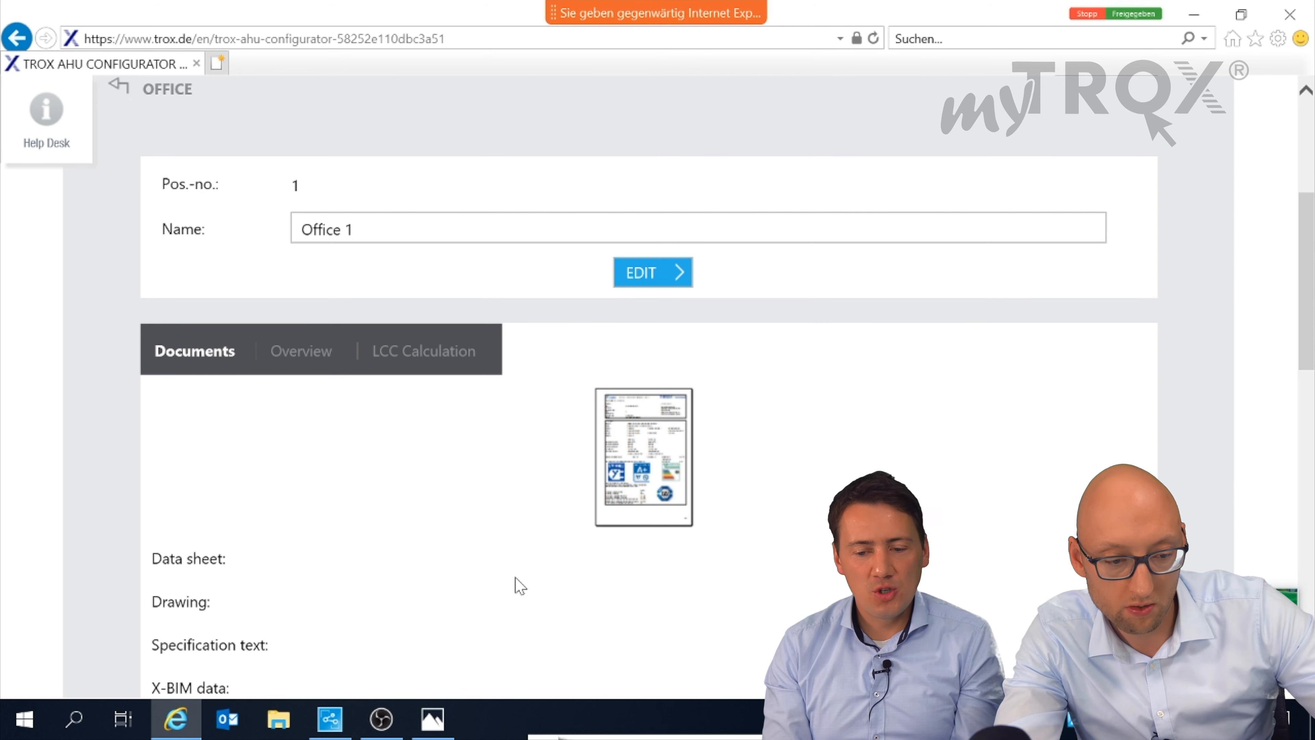
Open the unit's data sheet, examine the unit data, energy labels, filter and heat recovery details, and close it
{"action": "scroll", "coordinate": [457, 434], "scroll_direction": "down", "scroll_amount": 2}
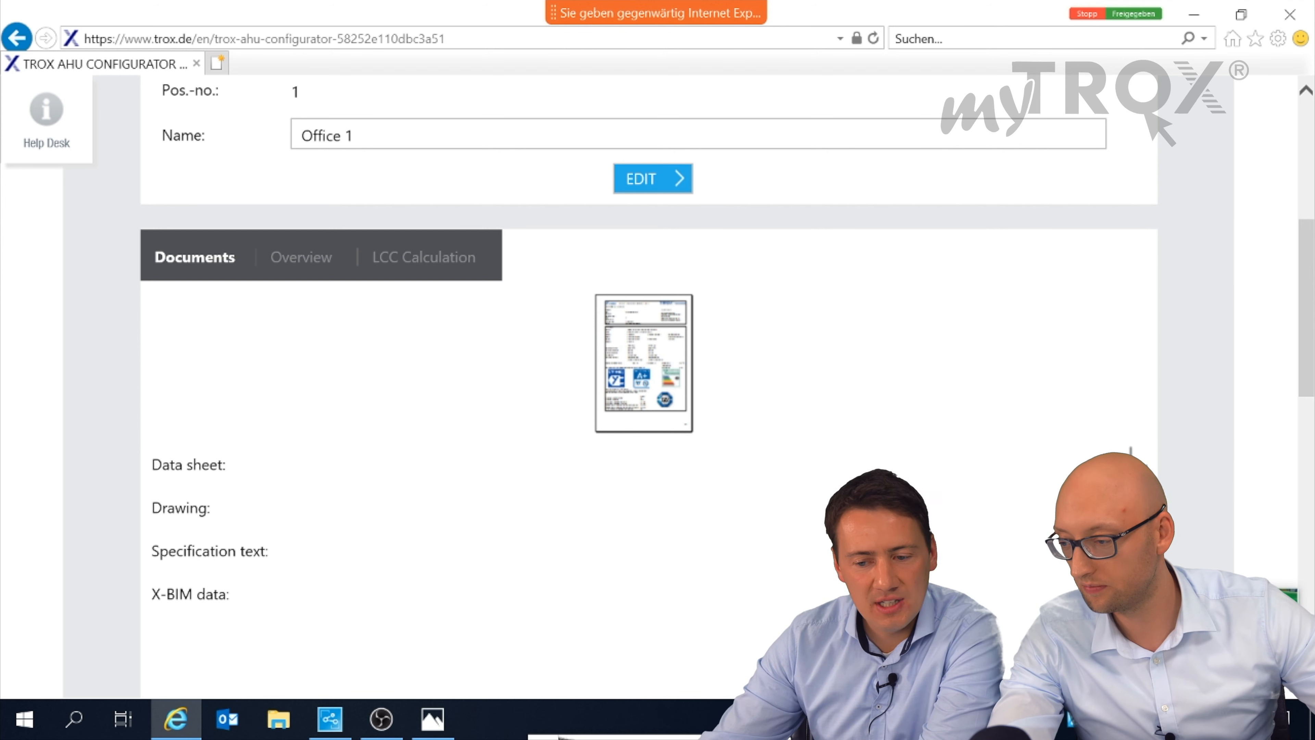
{"action": "left_click", "coordinate": [1050, 468]}
{"action": "scroll", "coordinate": [868, 382], "scroll_direction": "down", "scroll_amount": 5}
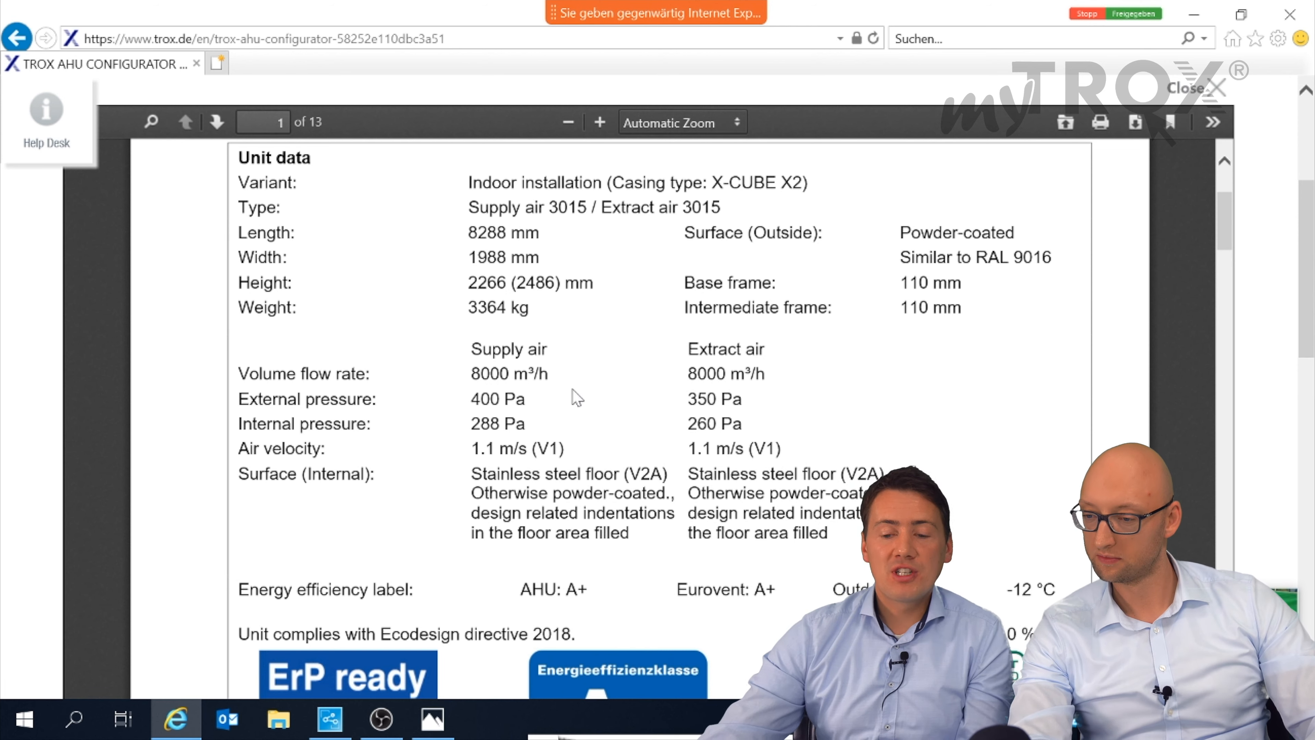
{"action": "scroll", "coordinate": [599, 337], "scroll_direction": "down", "scroll_amount": 3}
{"action": "scroll", "coordinate": [700, 359], "scroll_direction": "down", "scroll_amount": 3}
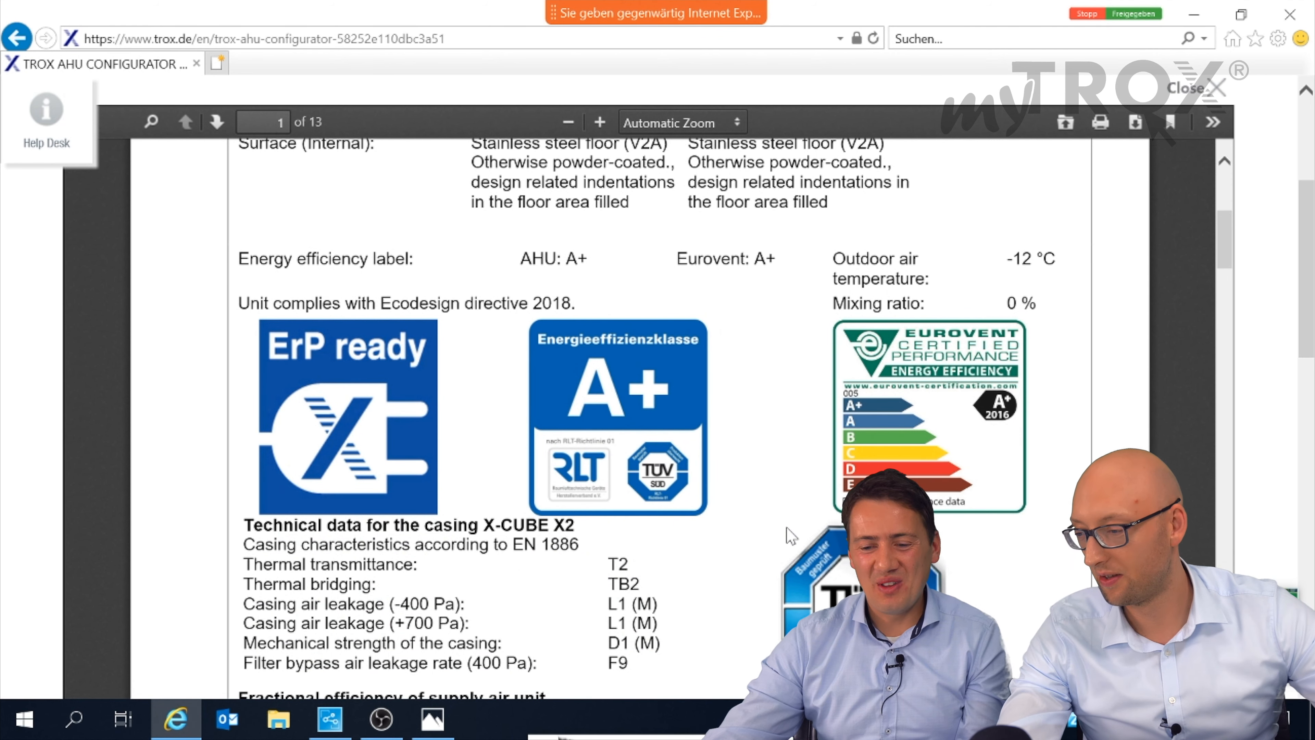
{"action": "scroll", "coordinate": [792, 534], "scroll_direction": "down", "scroll_amount": 10}
{"action": "scroll", "coordinate": [800, 553], "scroll_direction": "down", "scroll_amount": 6}
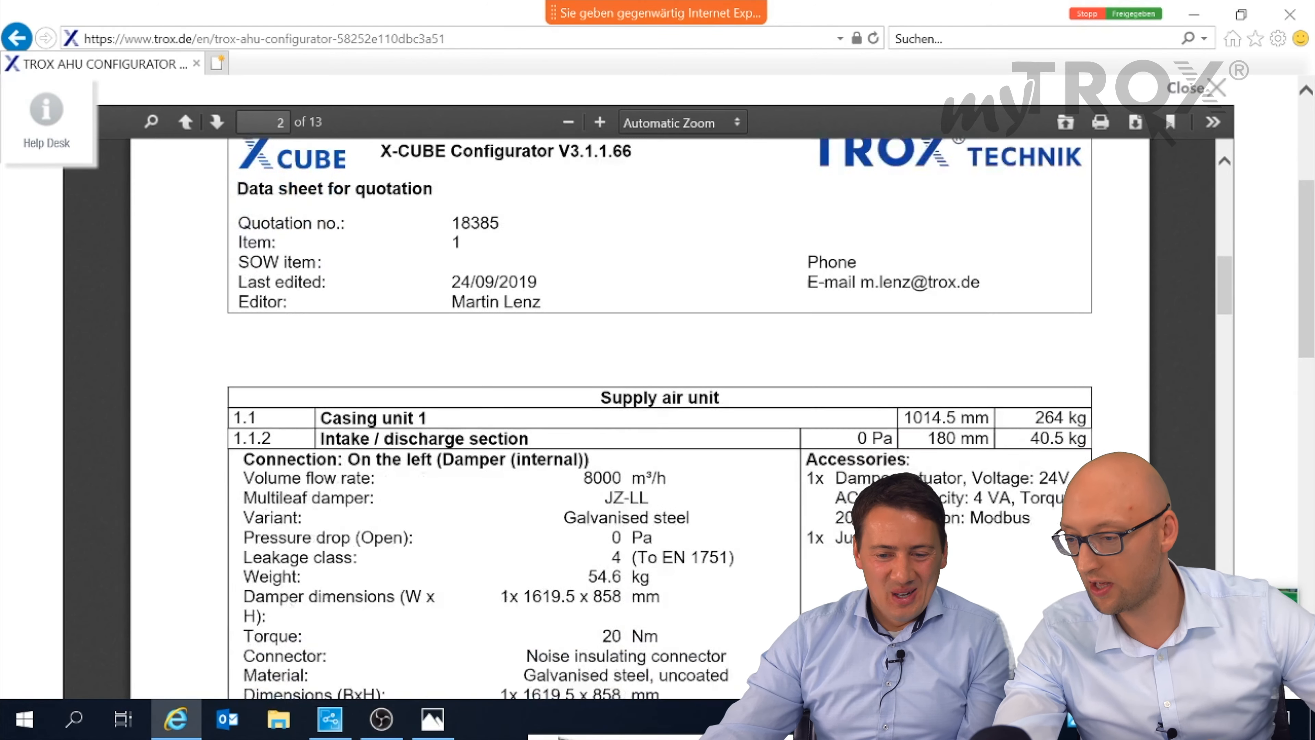
{"action": "scroll", "coordinate": [558, 567], "scroll_direction": "down", "scroll_amount": 15}
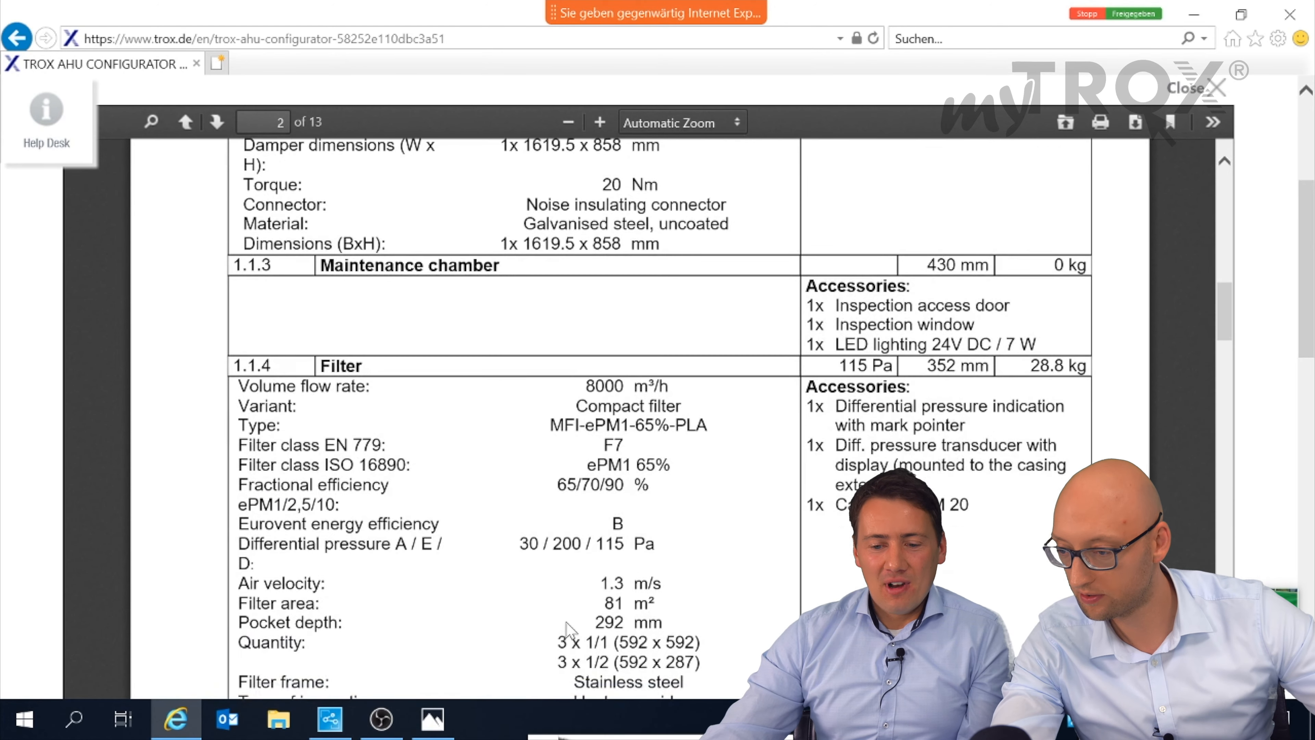
{"action": "scroll", "coordinate": [541, 471], "scroll_direction": "down", "scroll_amount": 8}
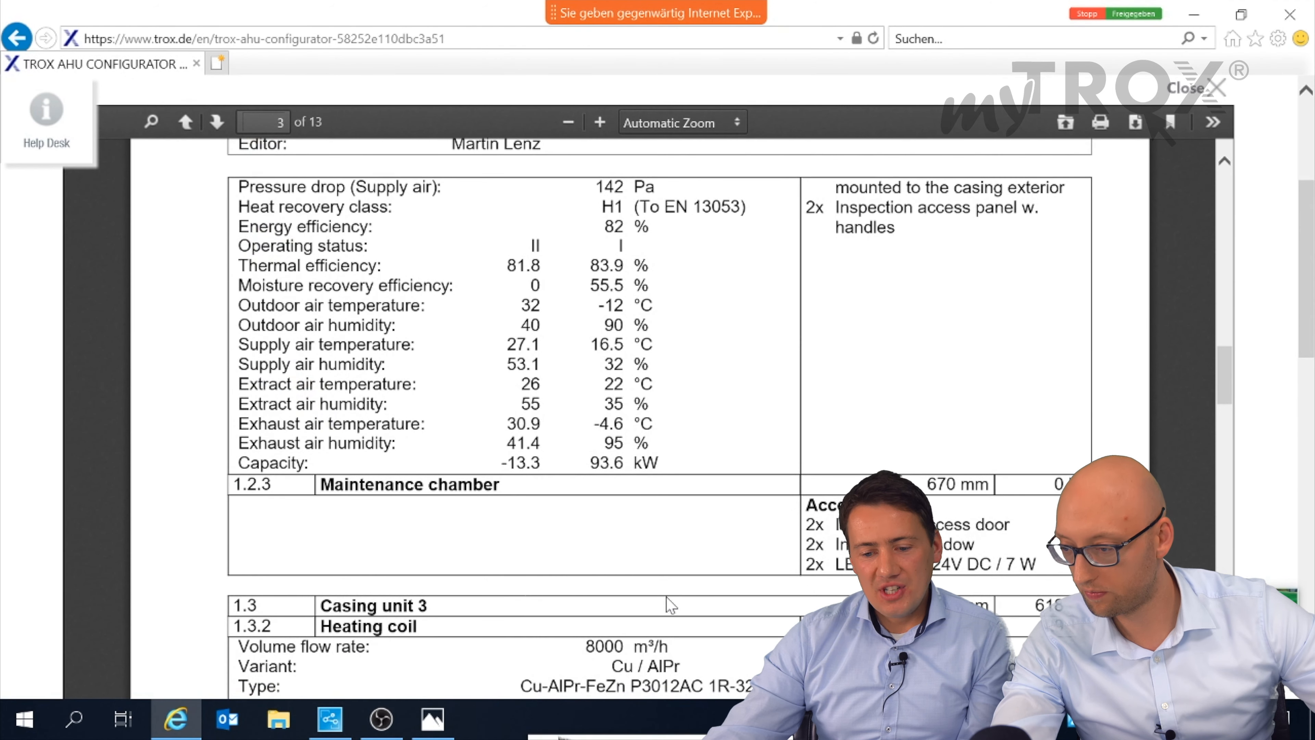
{"action": "scroll", "coordinate": [660, 419], "scroll_direction": "down", "scroll_amount": 3}
{"action": "scroll", "coordinate": [1013, 308], "scroll_direction": "up", "scroll_amount": 3}
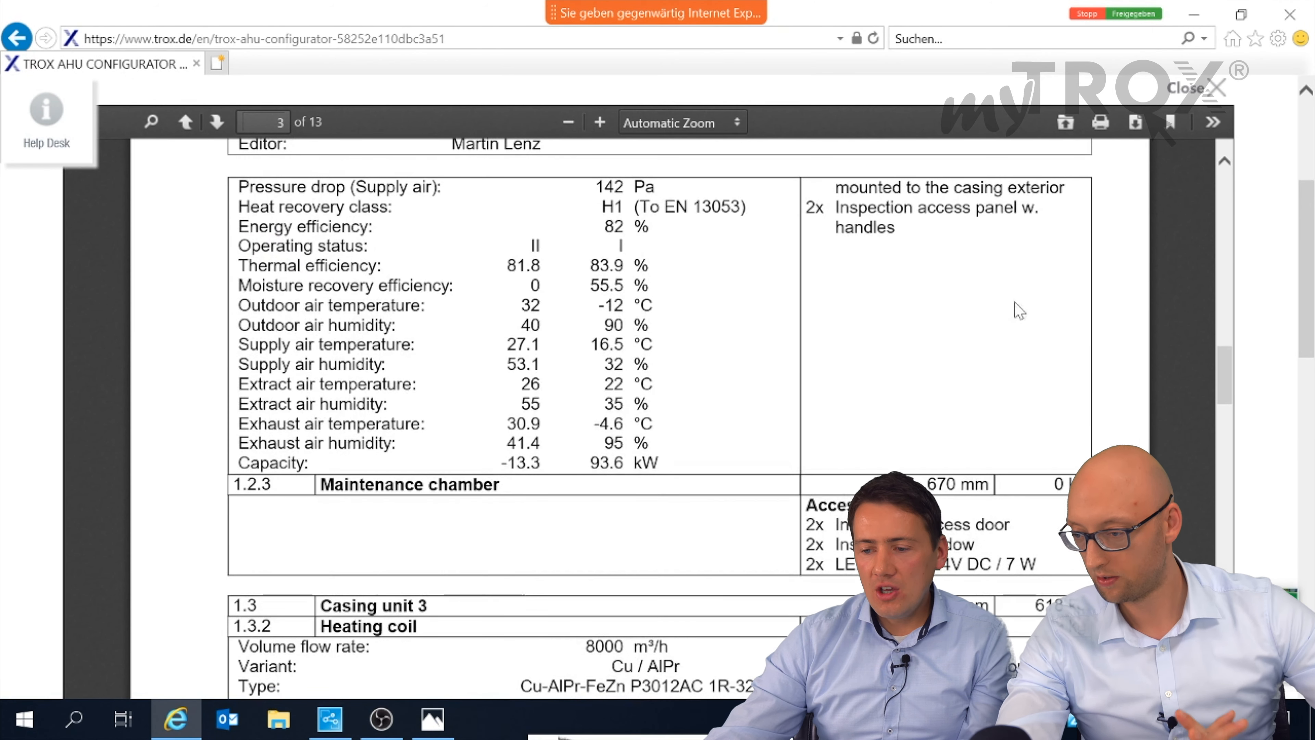
{"action": "left_click", "coordinate": [1186, 89]}
Open the unit's drawing, examine its dimensioned views on the first two pages and close it
{"action": "scroll", "coordinate": [362, 567], "scroll_direction": "down", "scroll_amount": 2}
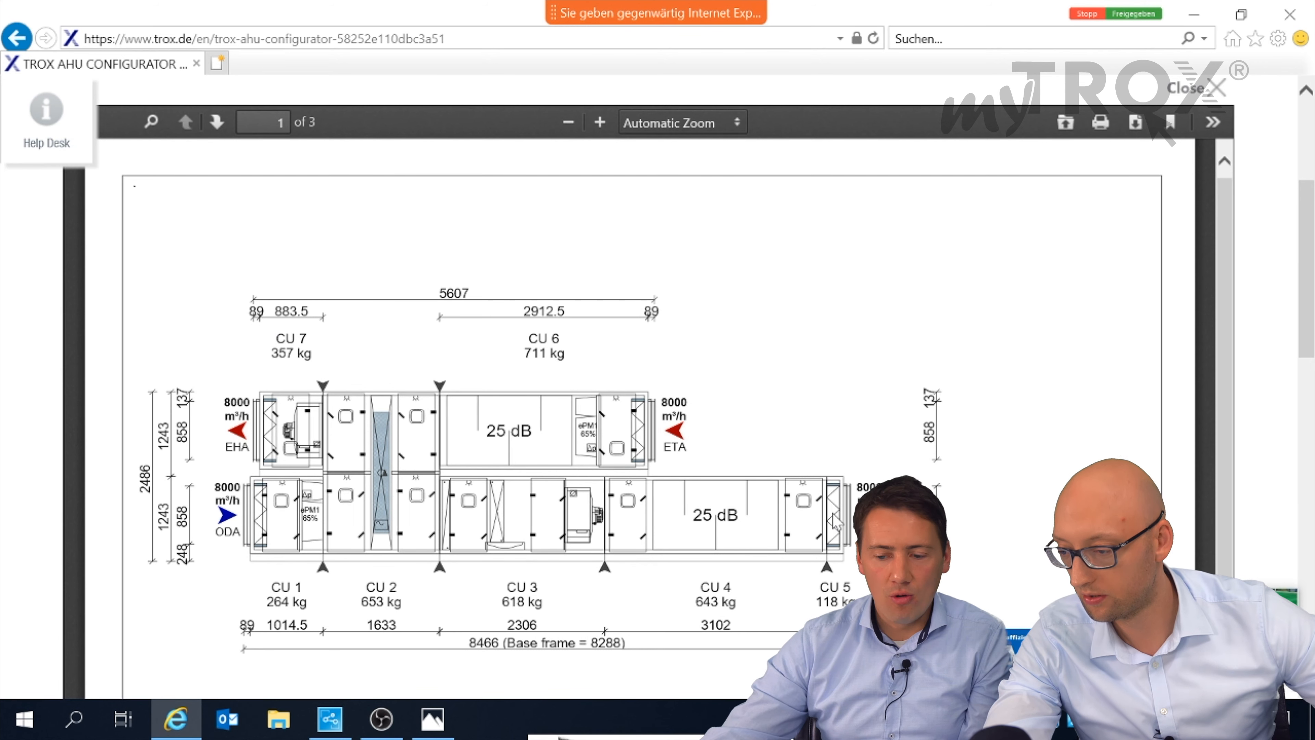
{"action": "scroll", "coordinate": [836, 525], "scroll_direction": "down", "scroll_amount": 3}
{"action": "scroll", "coordinate": [719, 443], "scroll_direction": "down", "scroll_amount": 8}
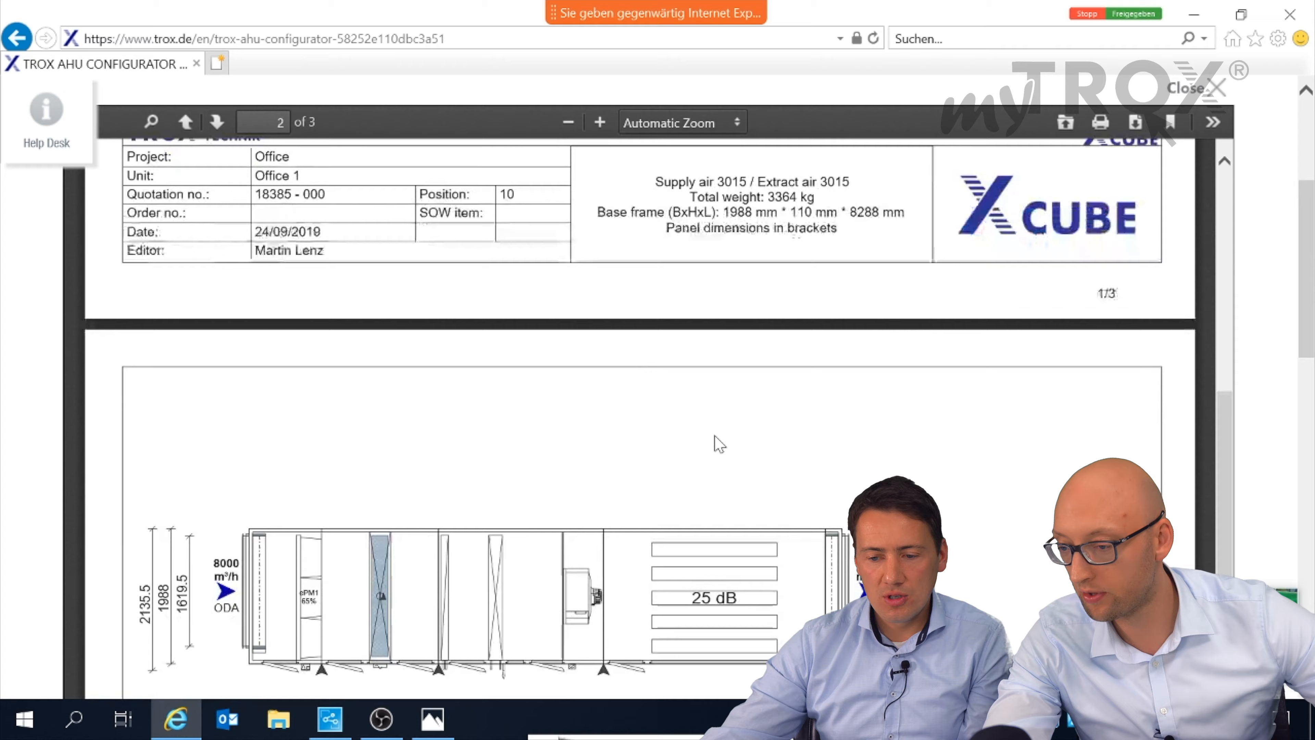
{"action": "scroll", "coordinate": [718, 443], "scroll_direction": "down", "scroll_amount": 5}
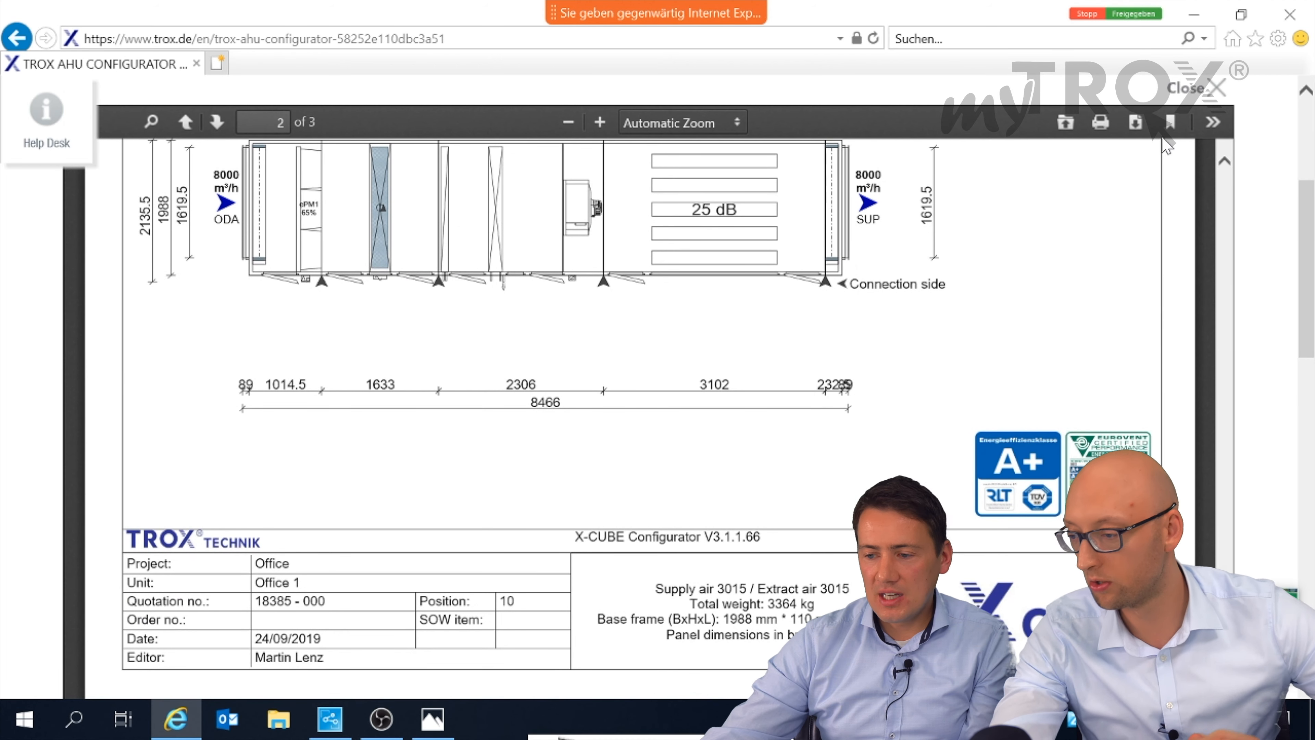
{"action": "scroll", "coordinate": [1030, 352], "scroll_direction": "up", "scroll_amount": 10}
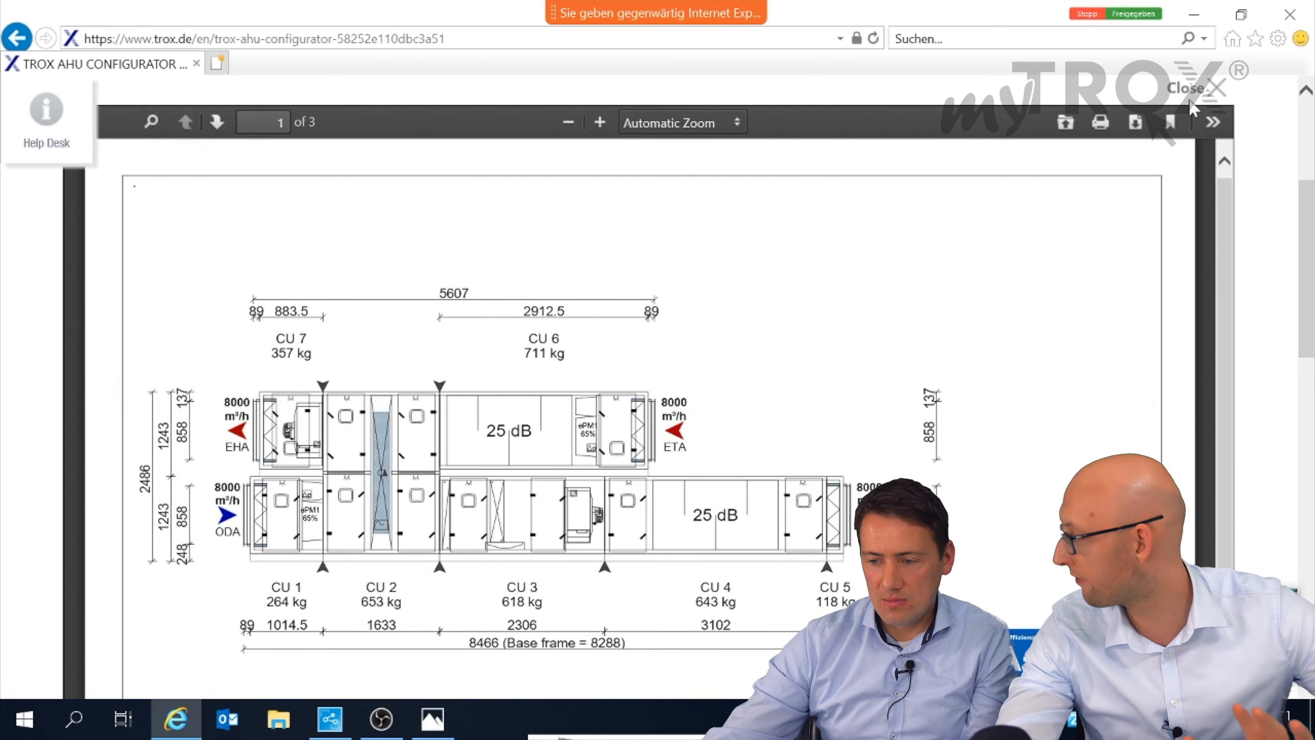
{"action": "left_click", "coordinate": [1186, 96]}
Look over the available unit documents and open the LCC calculation section
{"action": "scroll", "coordinate": [305, 651], "scroll_direction": "down", "scroll_amount": 1}
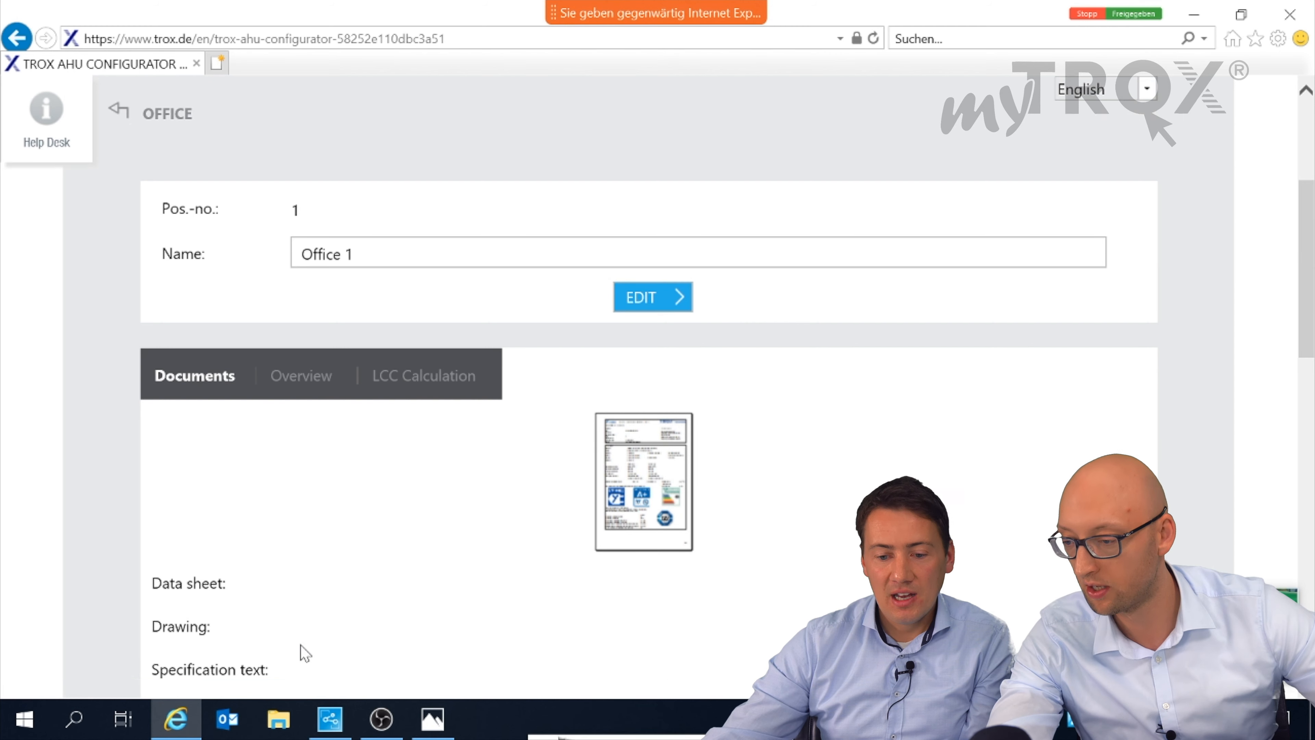
{"action": "scroll", "coordinate": [305, 651], "scroll_direction": "down", "scroll_amount": 1}
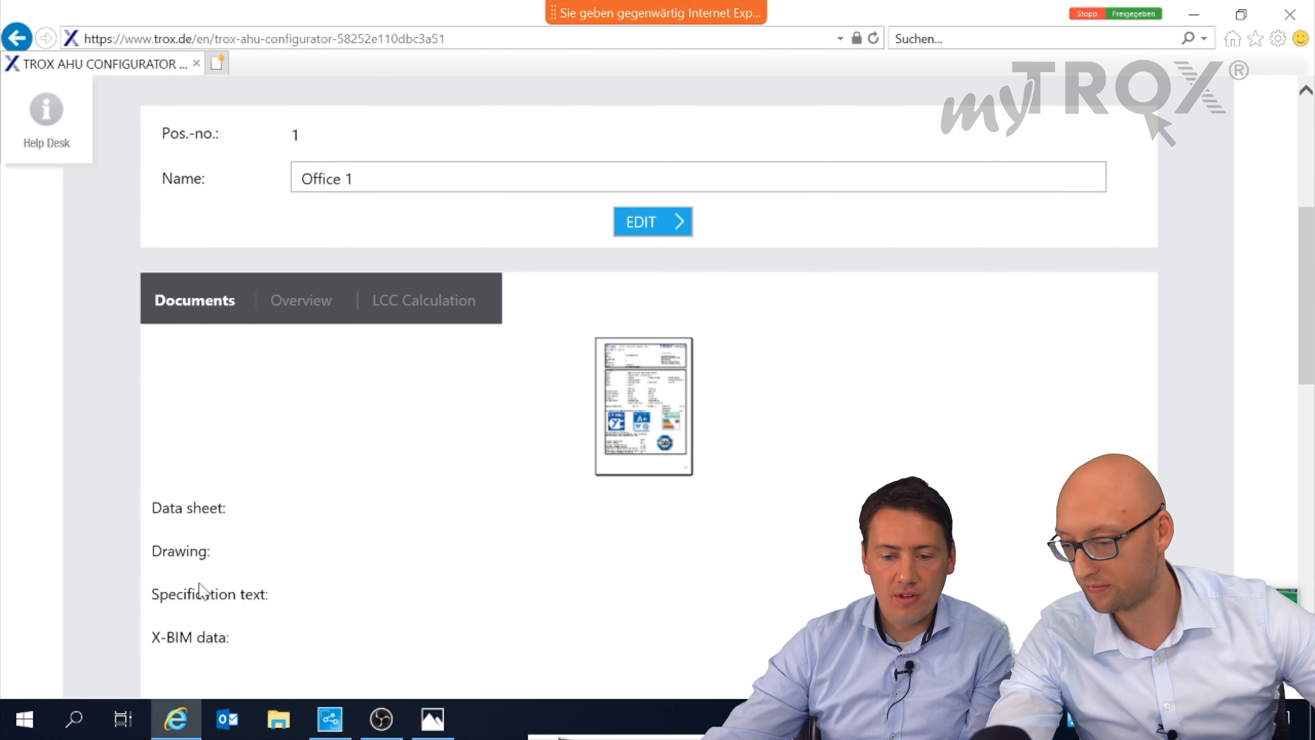
{"action": "scroll", "coordinate": [211, 632], "scroll_direction": "down", "scroll_amount": 1}
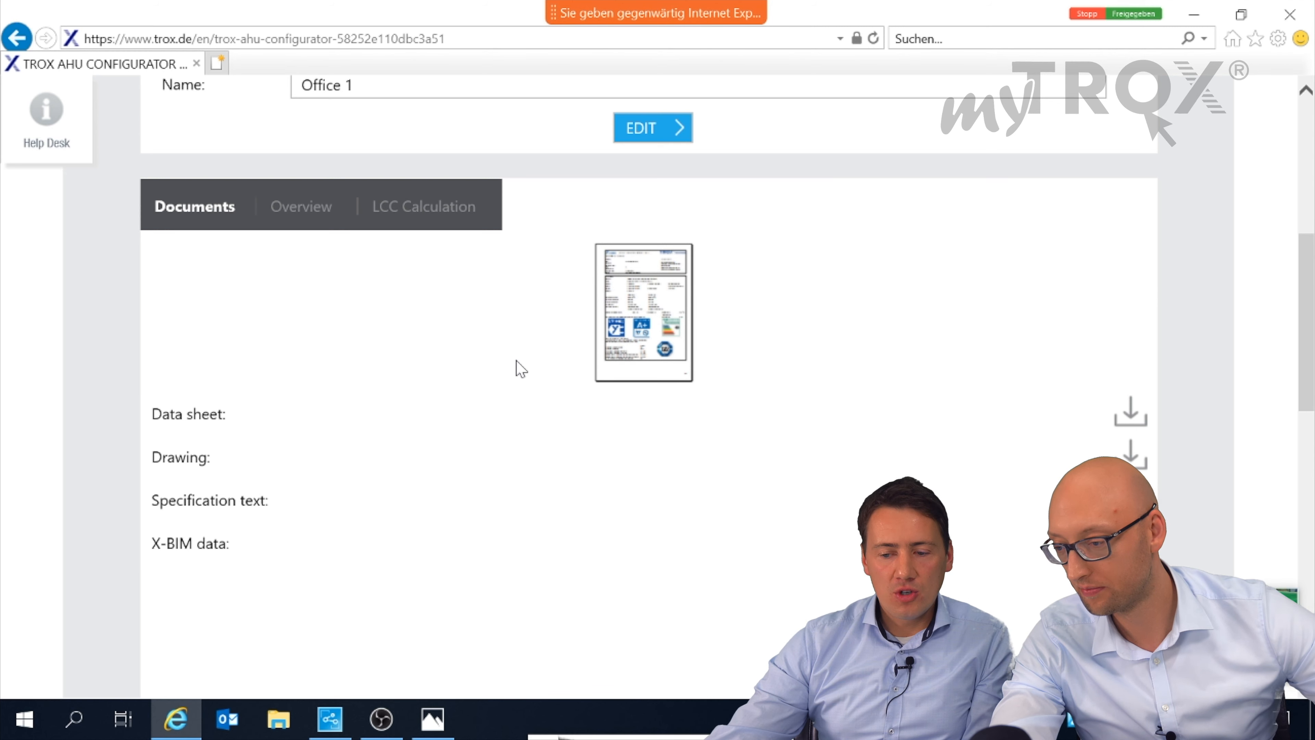
{"action": "scroll", "coordinate": [519, 382], "scroll_direction": "up", "scroll_amount": 2}
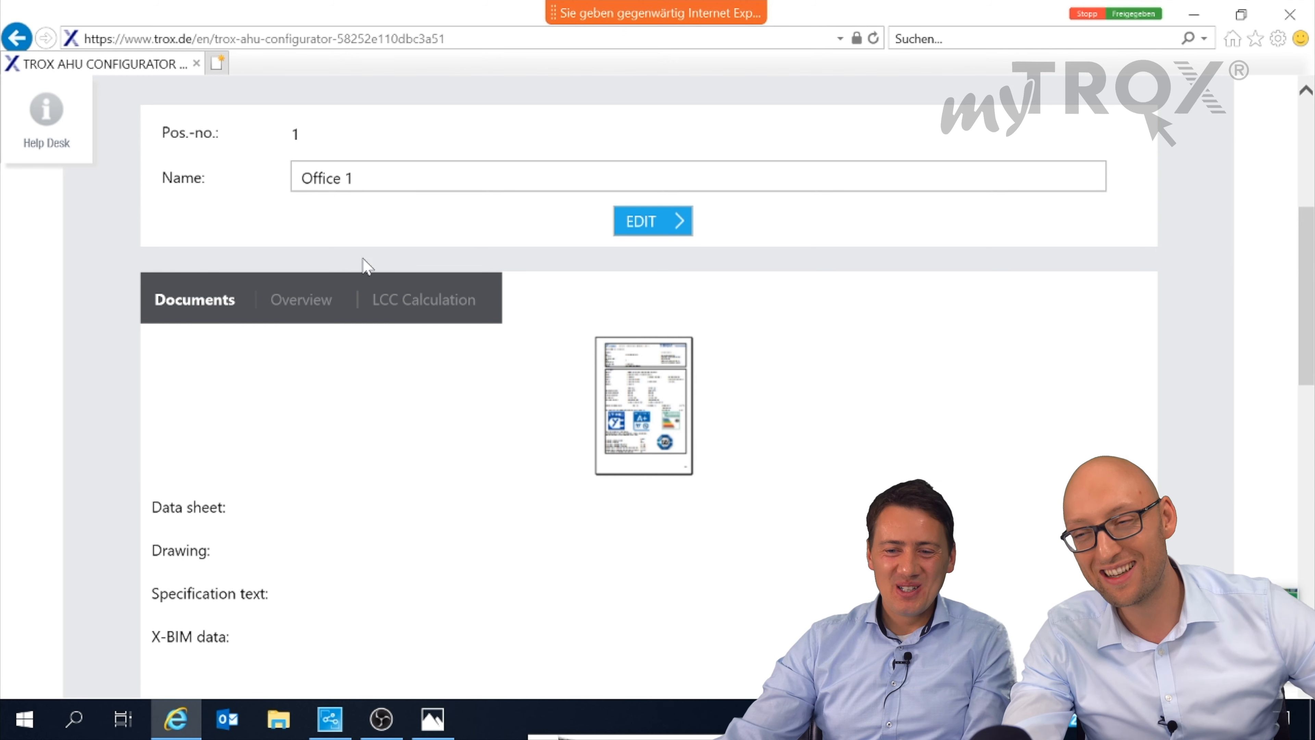
{"action": "left_click", "coordinate": [403, 303]}
{"action": "scroll", "coordinate": [607, 370], "scroll_direction": "up", "scroll_amount": 2}
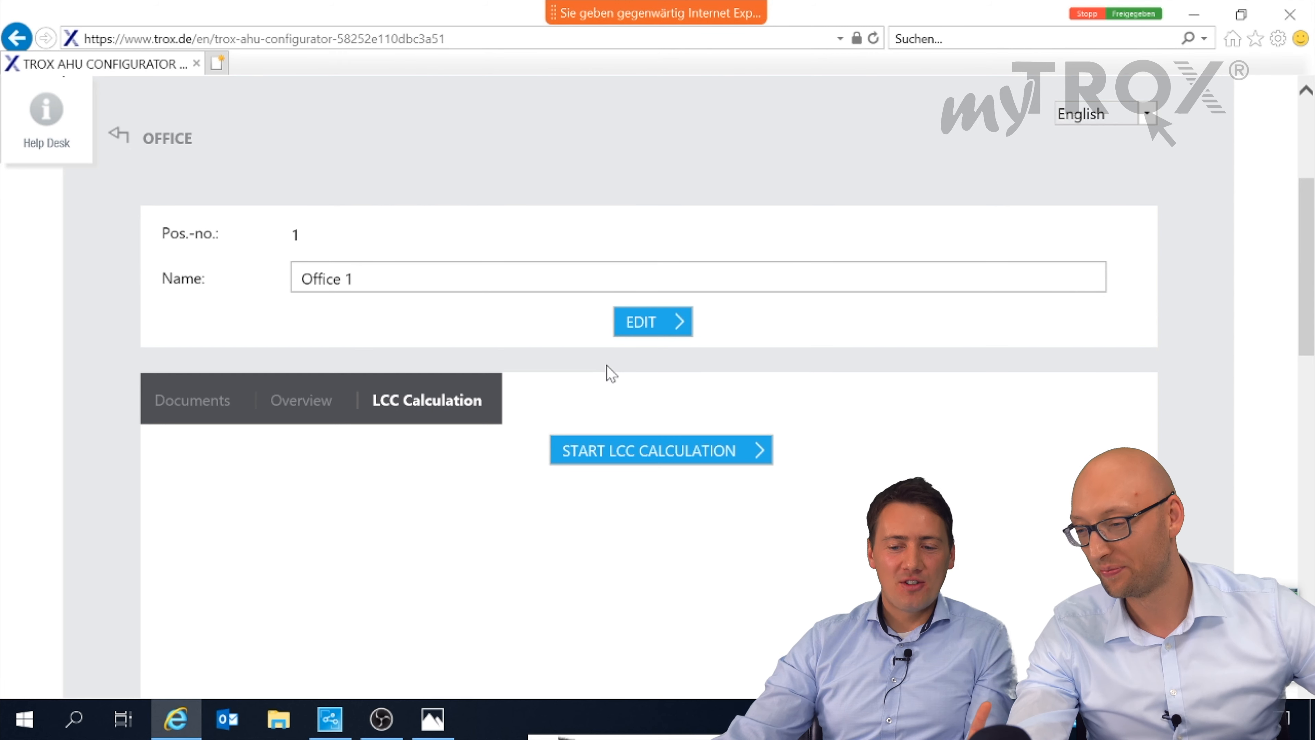